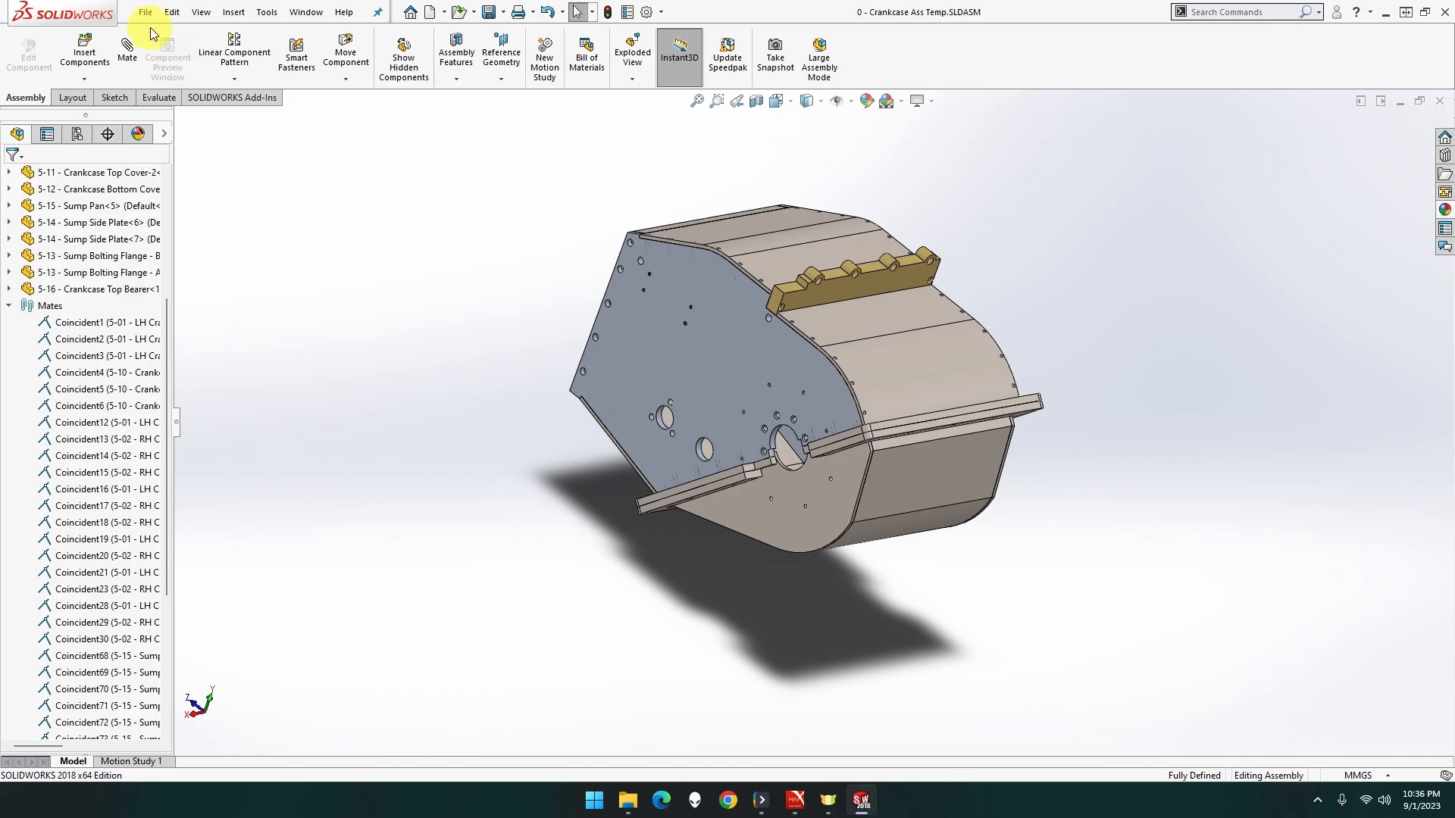
- Create a new part from the Part MMGS template for the 5-17 - Sump Oil Drain Bush
click(145, 13)
click(169, 35)
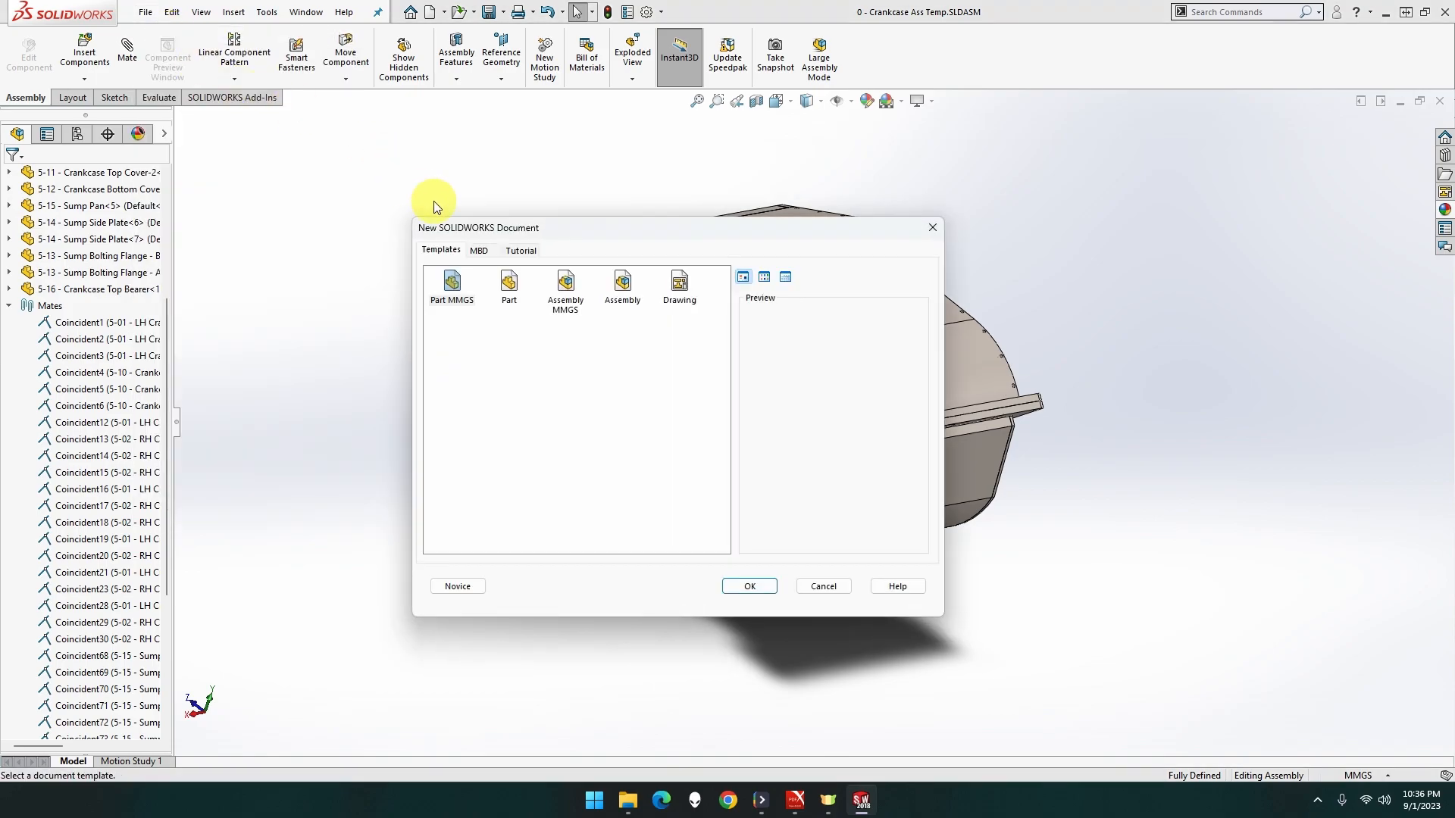
click(453, 287)
double_click(455, 291)
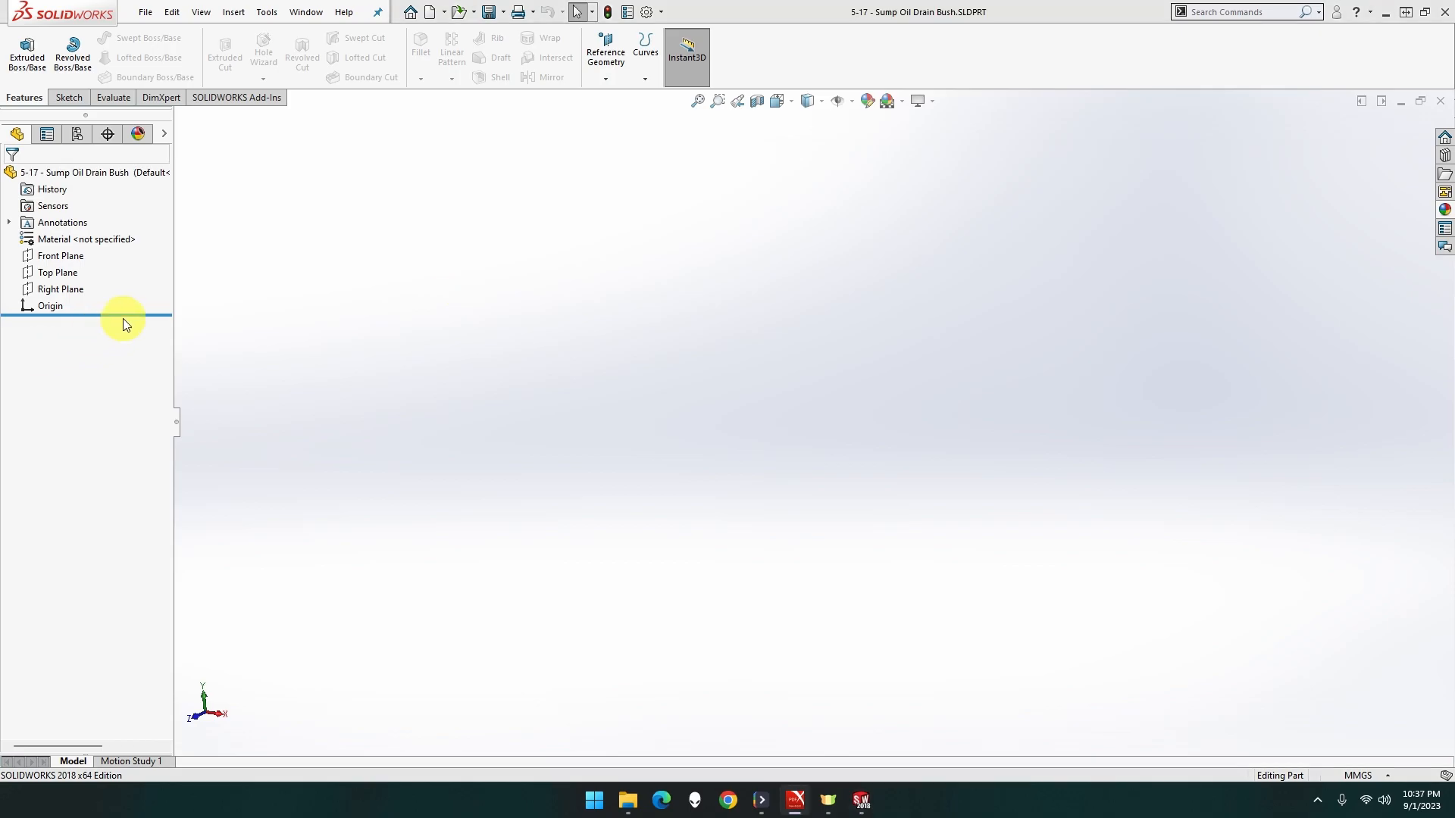
- Start a sketch on the Top Plane and draw a circle of about 47 mm radius centred on the origin
right_click(81, 271)
click(88, 248)
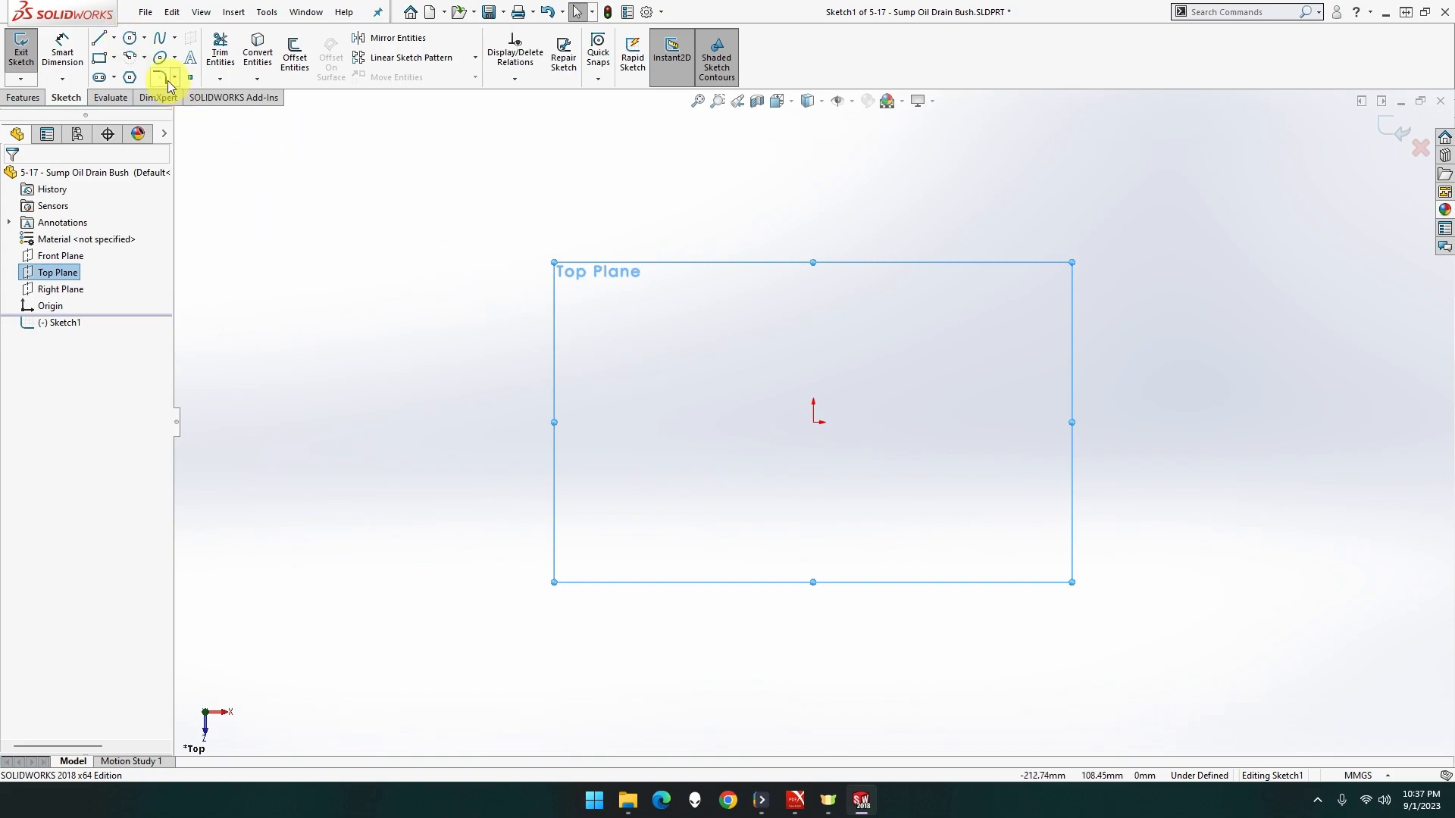
click(129, 37)
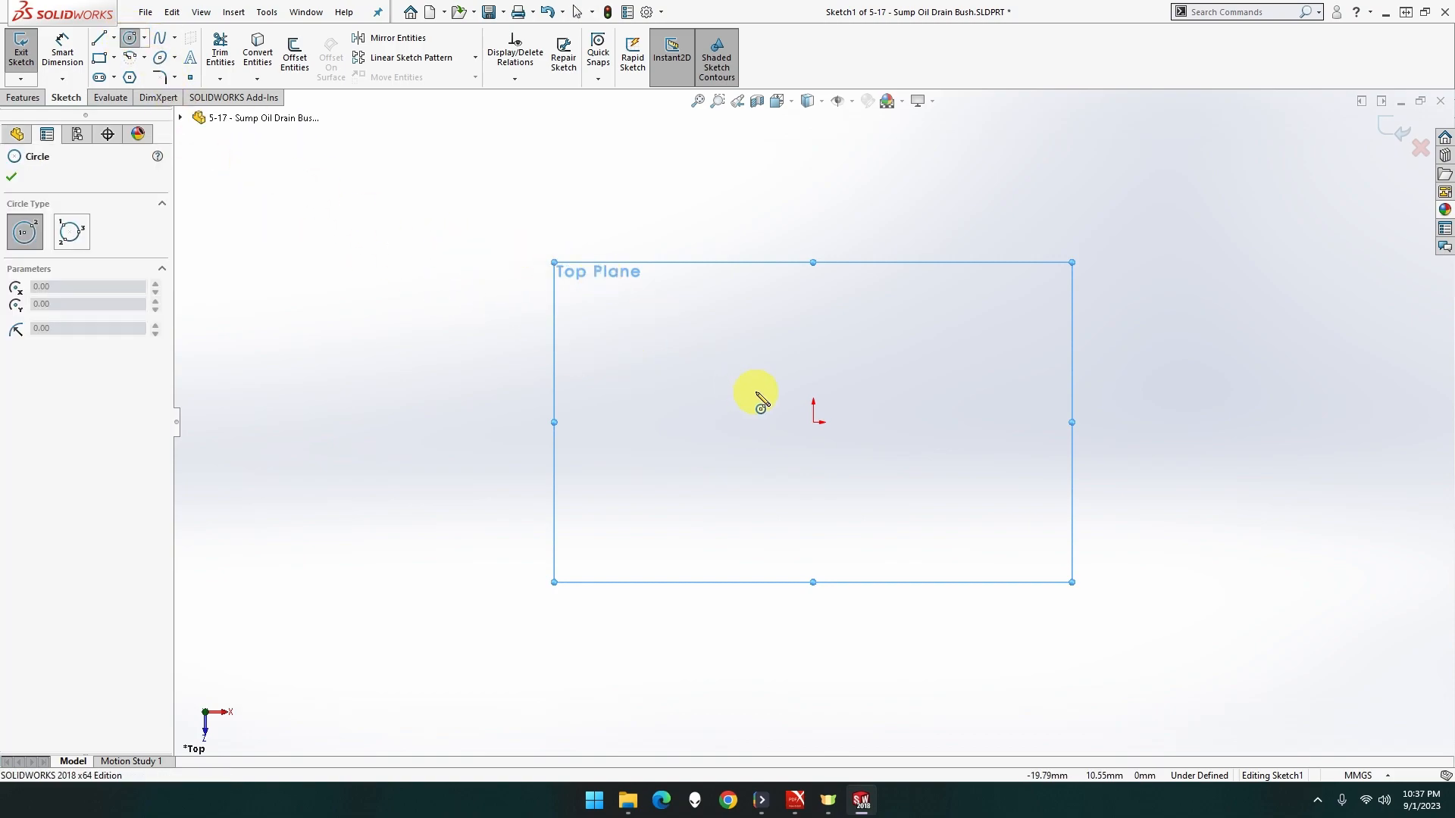
click(812, 422)
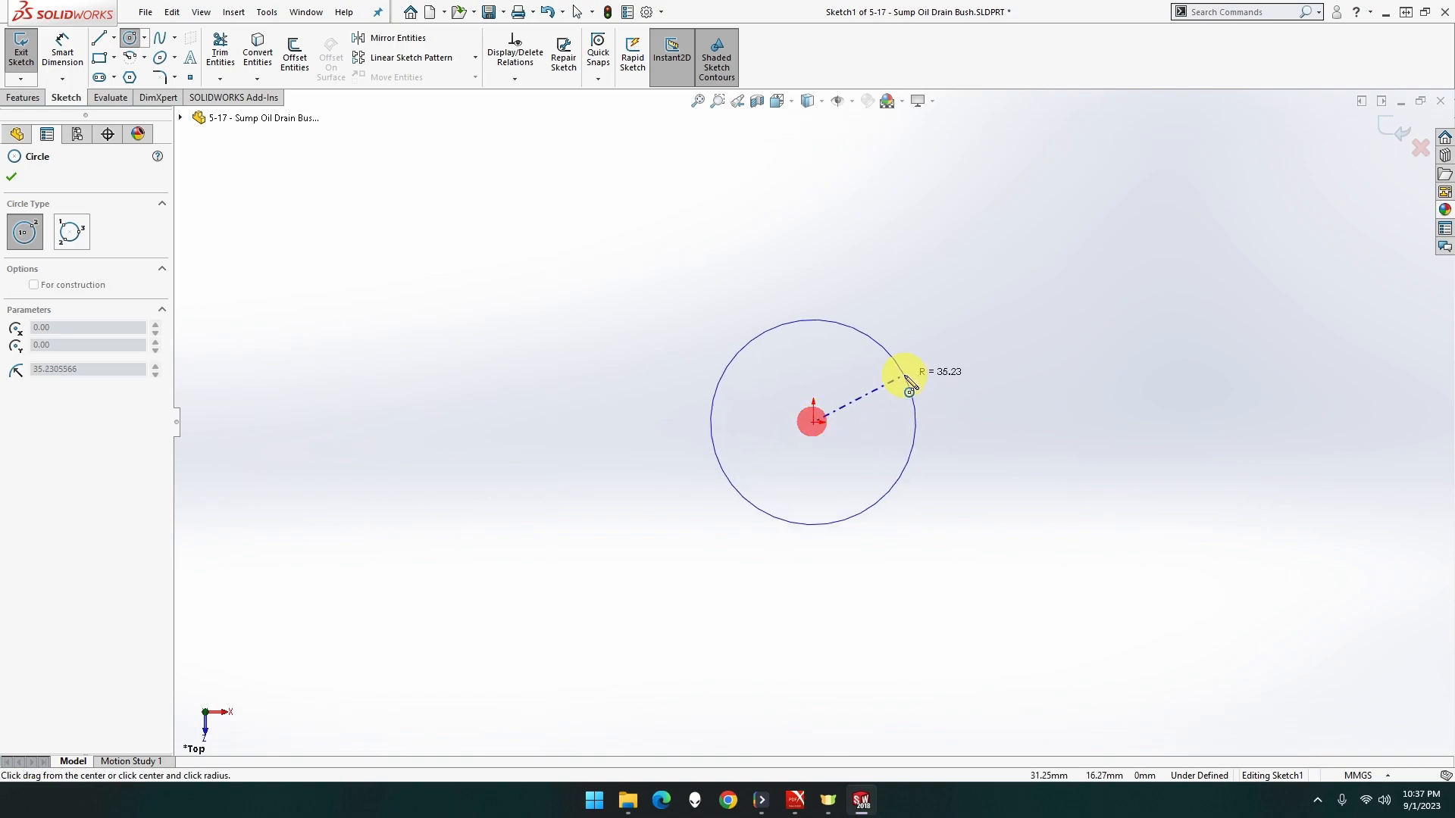
click(924, 342)
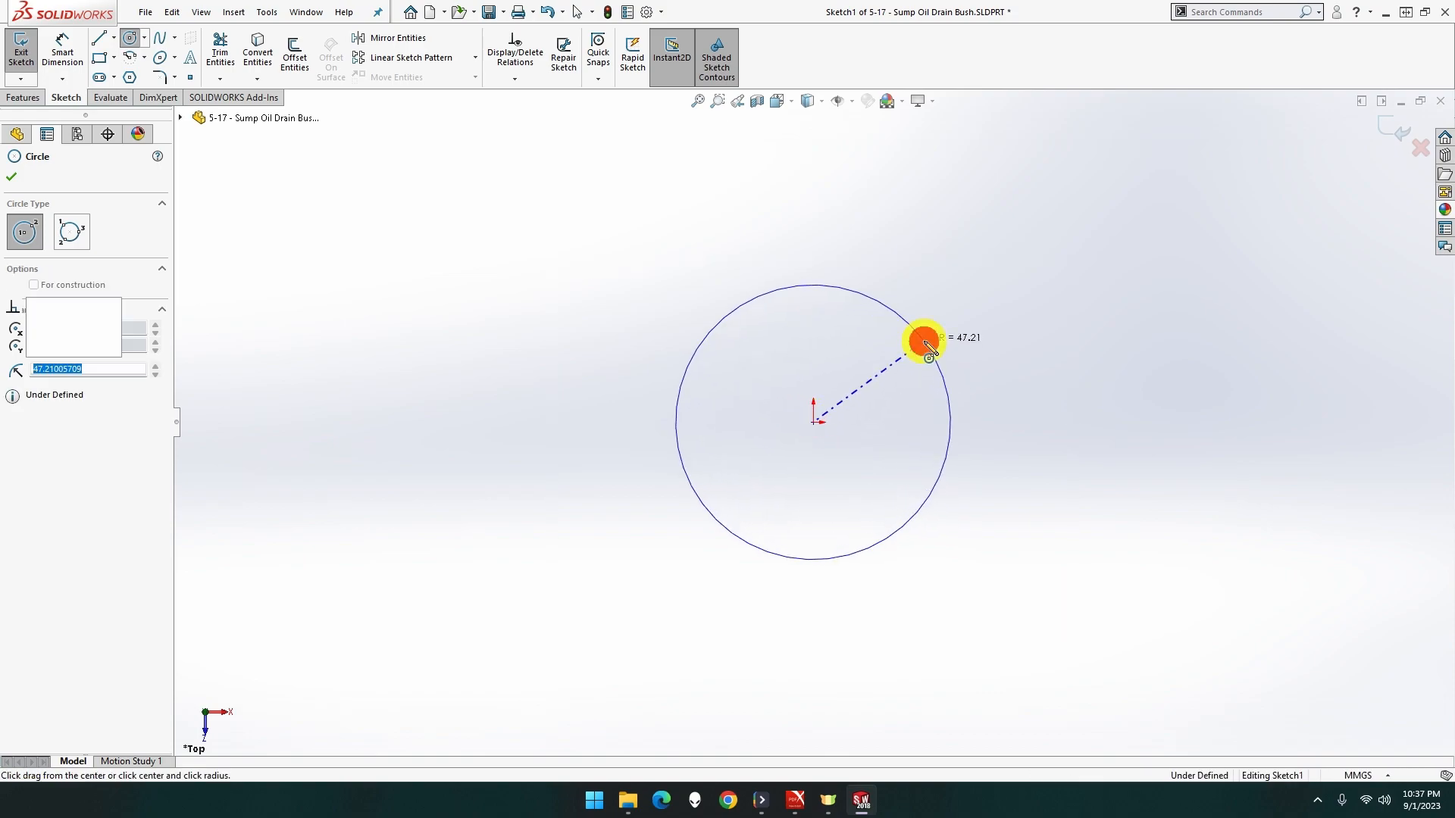
- Dimension the circle's diameter as 19 mm
click(79, 60)
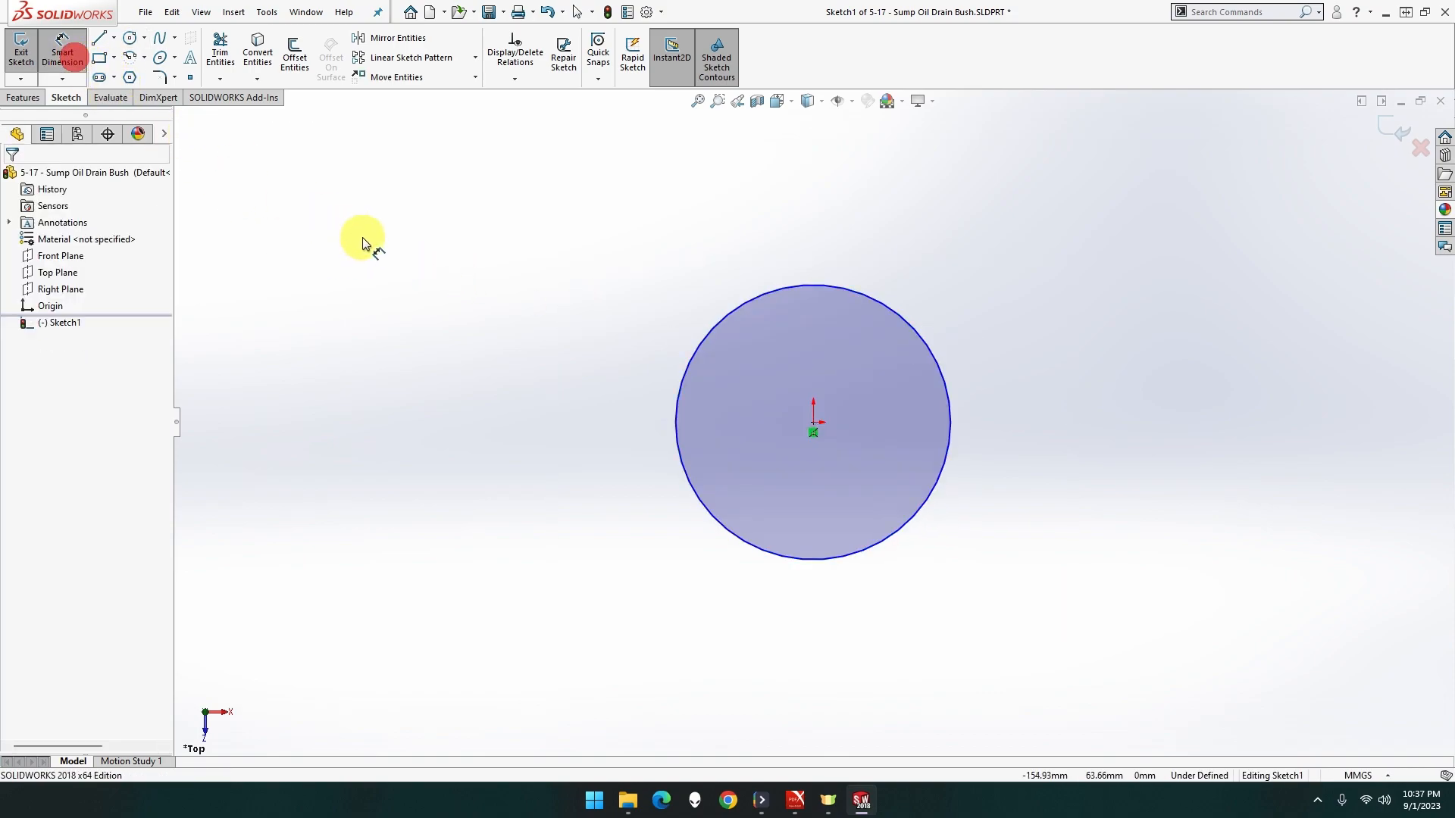
click(730, 315)
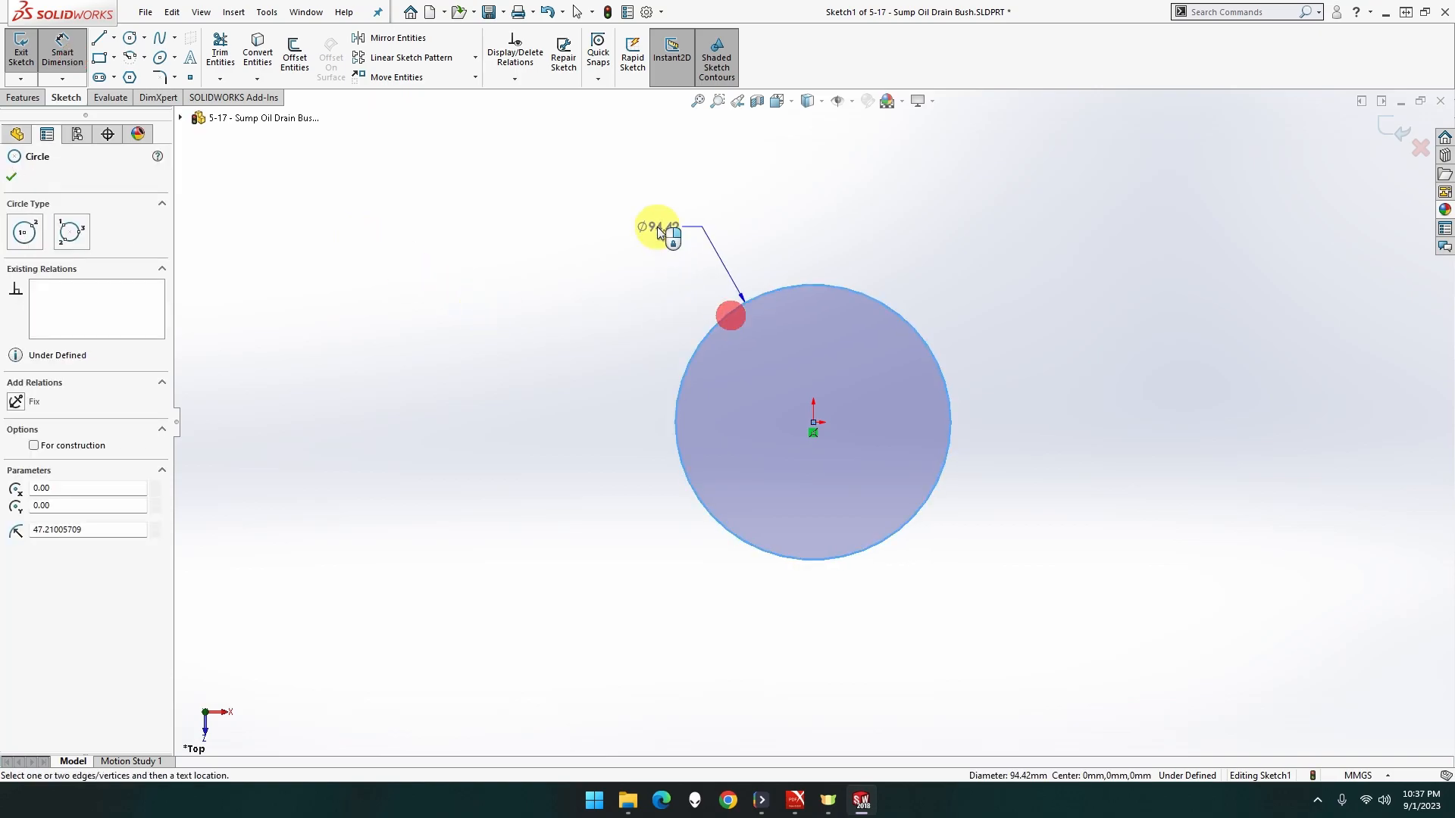
click(643, 201)
text(19)
key(Return)
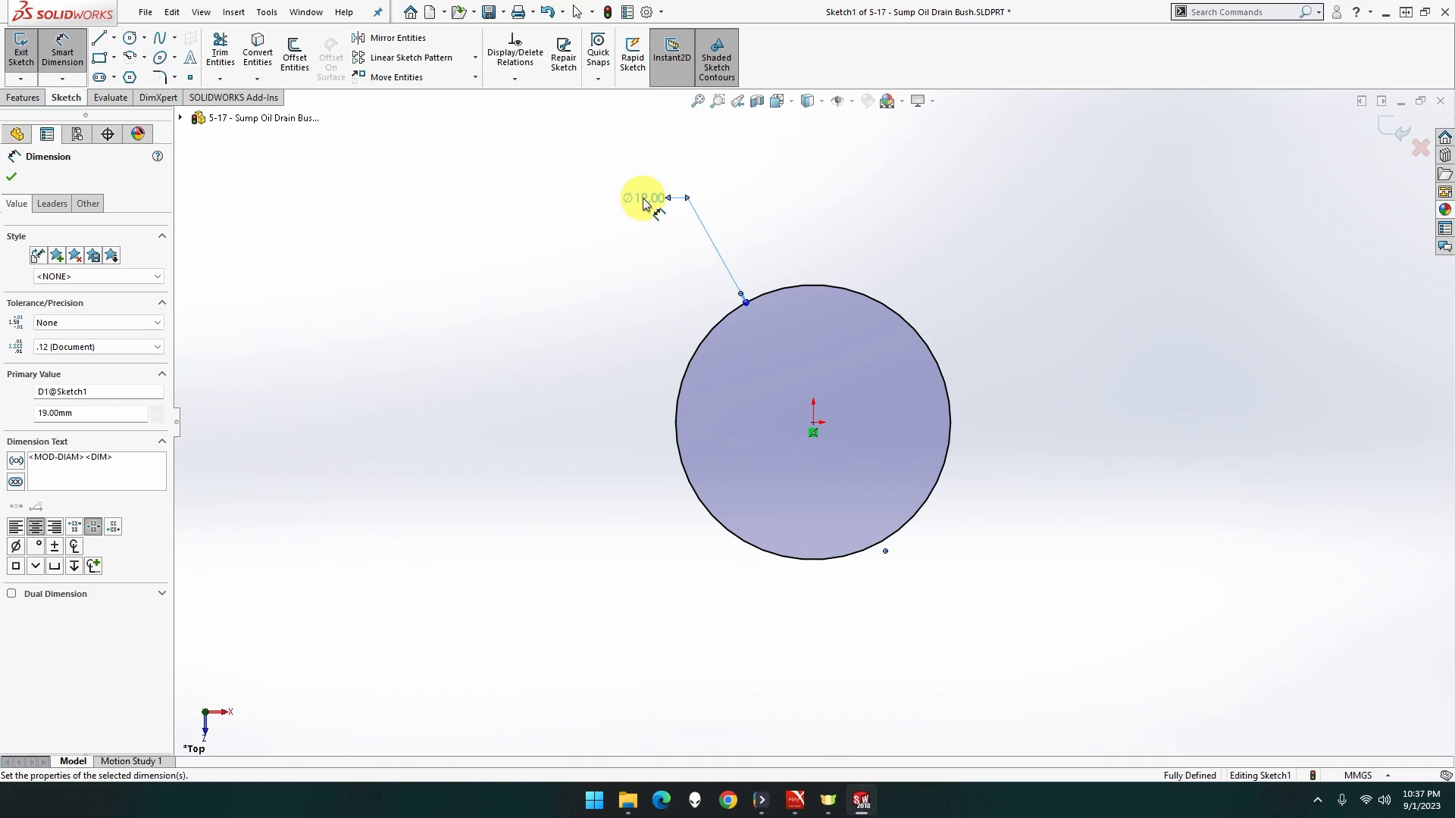
- Extrude the 19 mm circle as a blind boss 10 mm deep
click(39, 101)
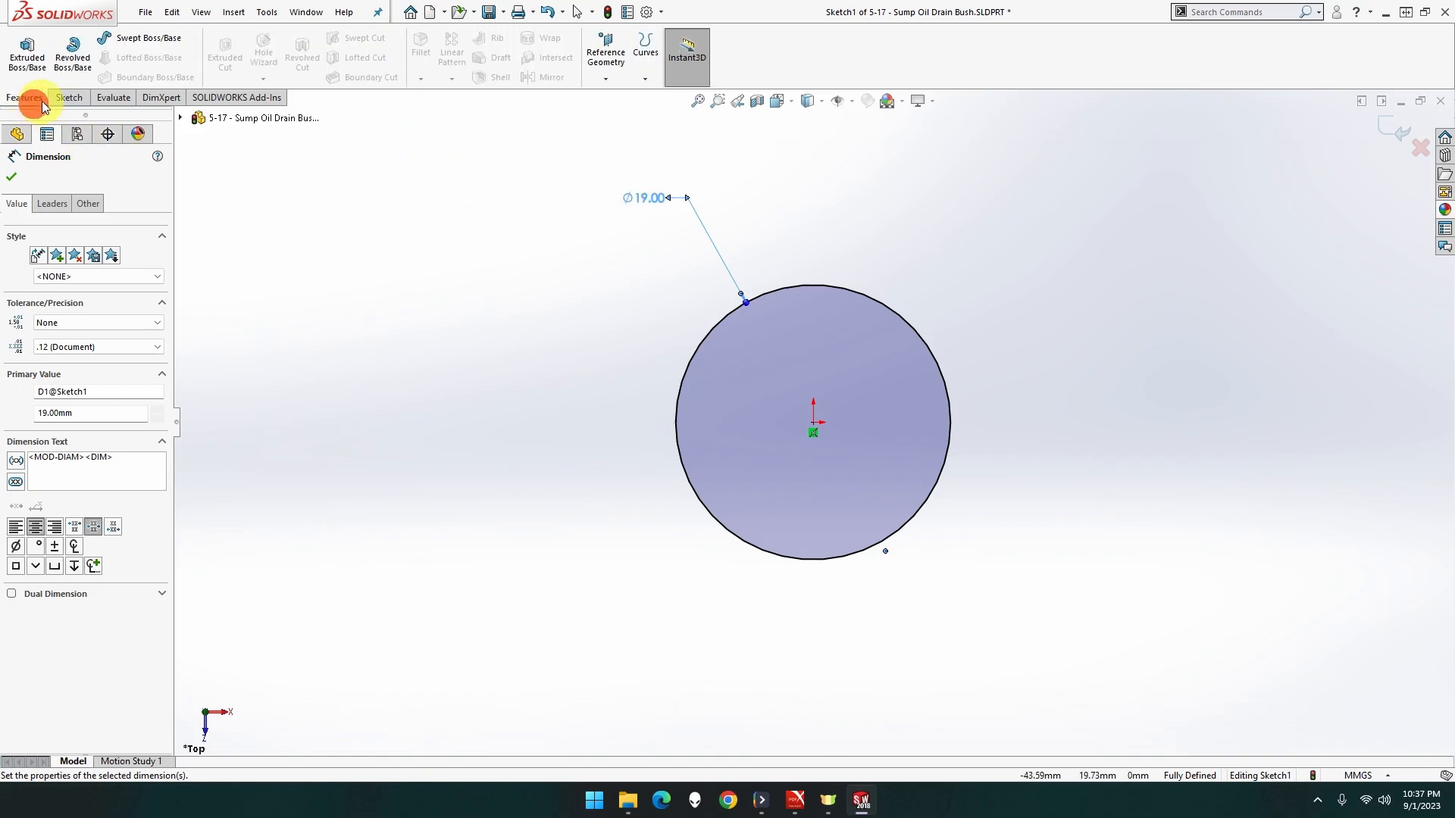
click(41, 78)
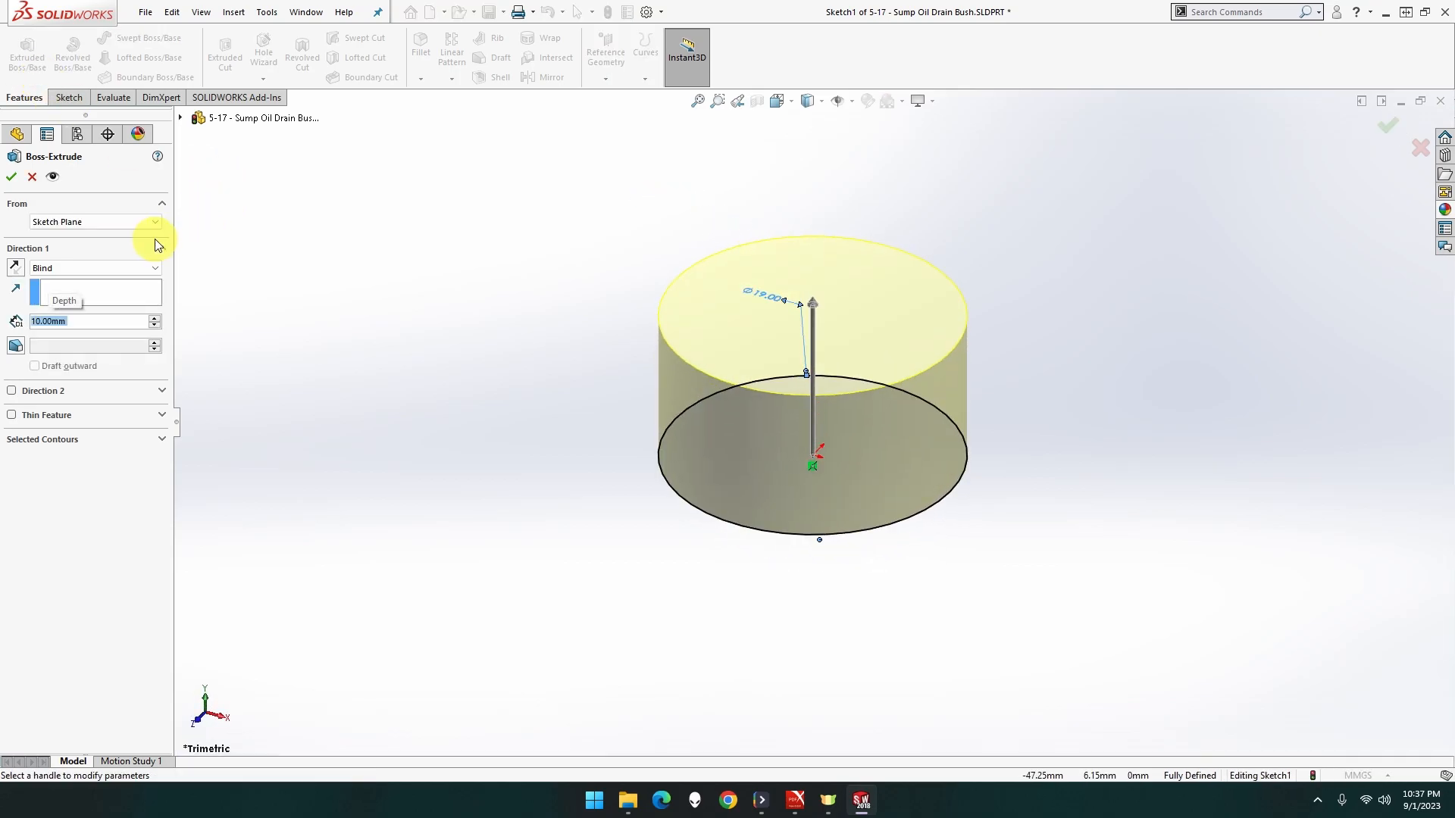
click(10, 178)
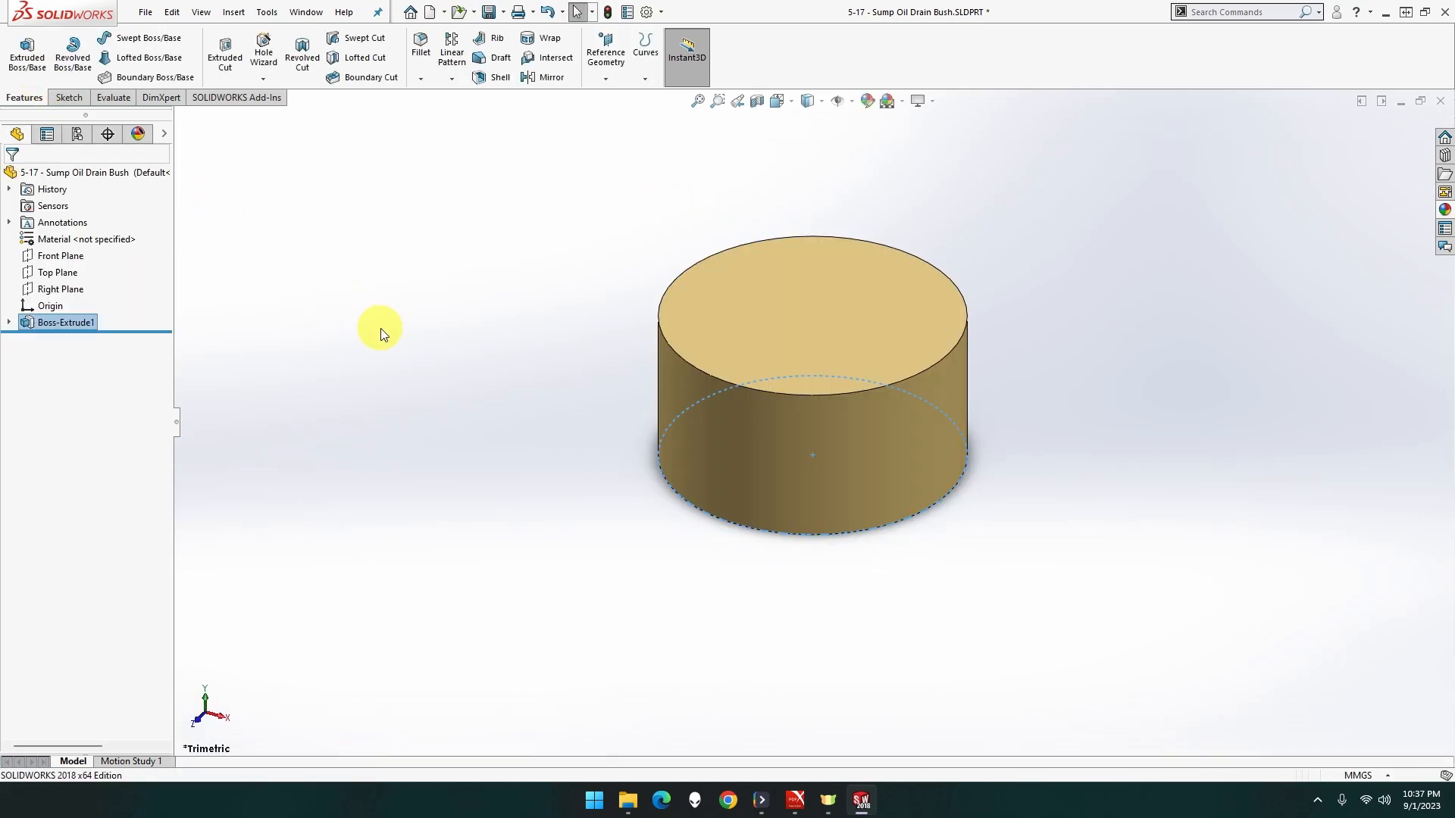
- Start a sketch on the cylinder's underside and draw a circle of about 5.6 mm radius centred on the origin
middle_drag(774, 389, 798, 449)
right_click(798, 449)
click(835, 429)
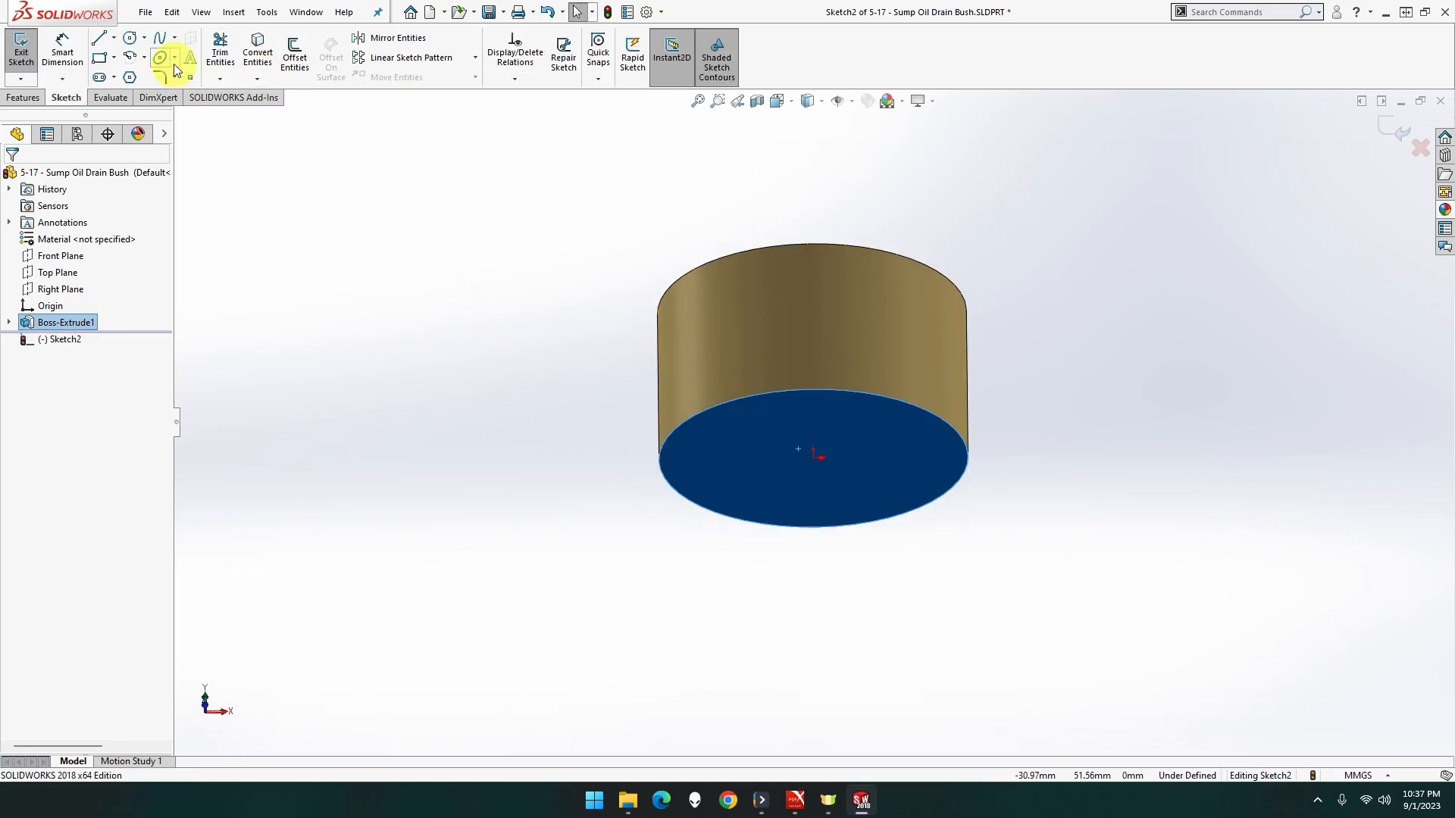
click(130, 38)
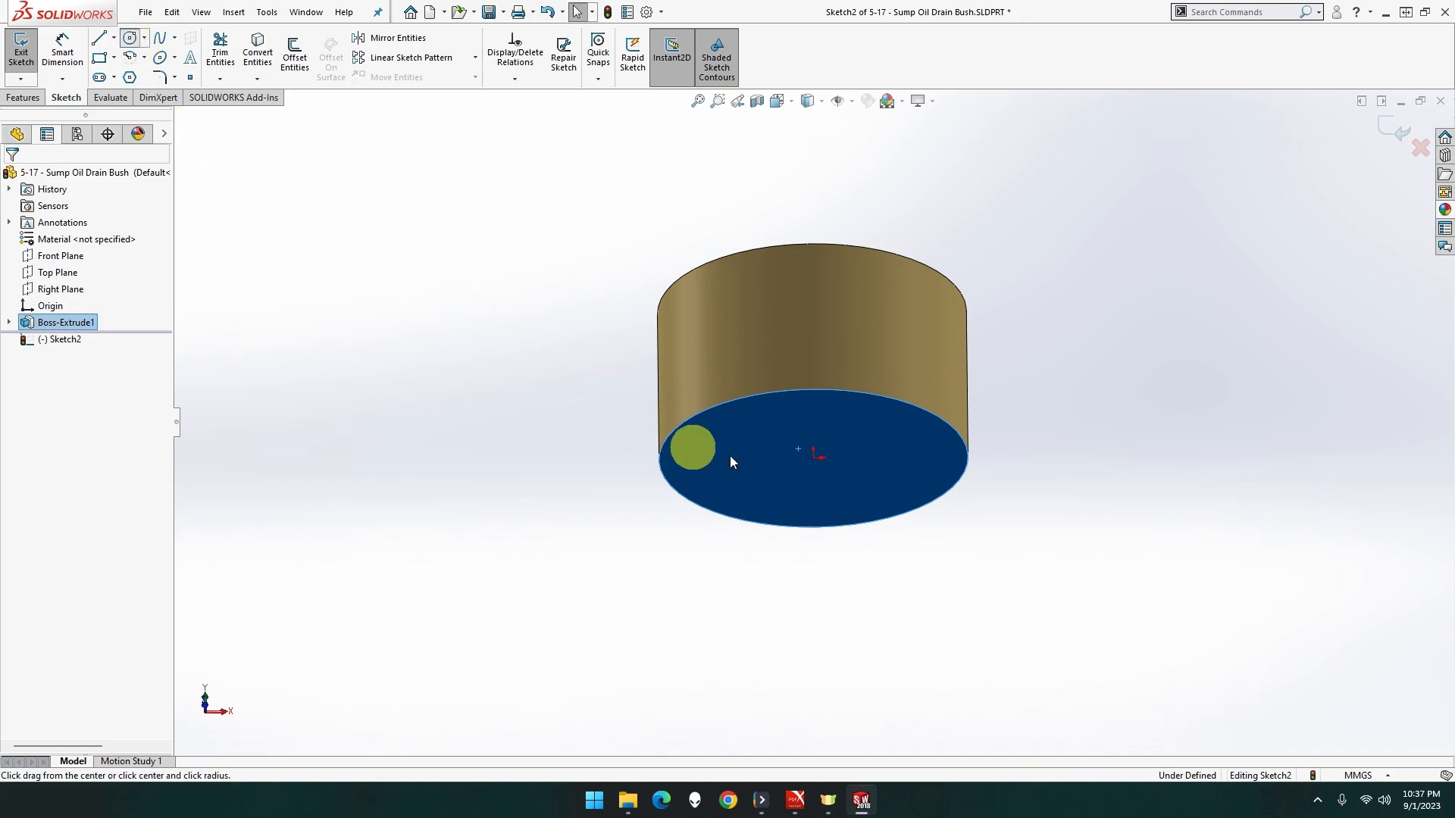
click(813, 461)
click(866, 491)
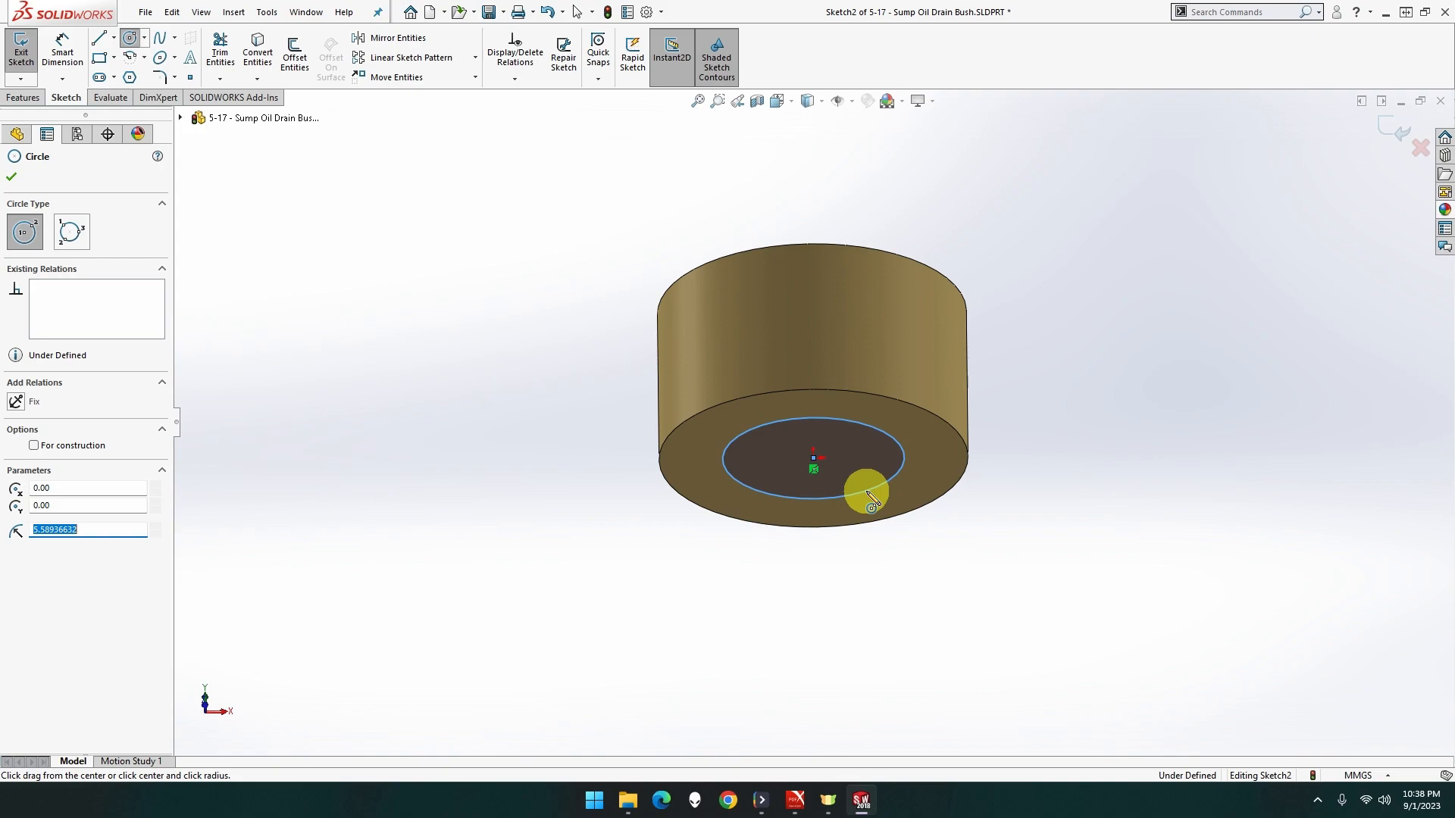
click(869, 494)
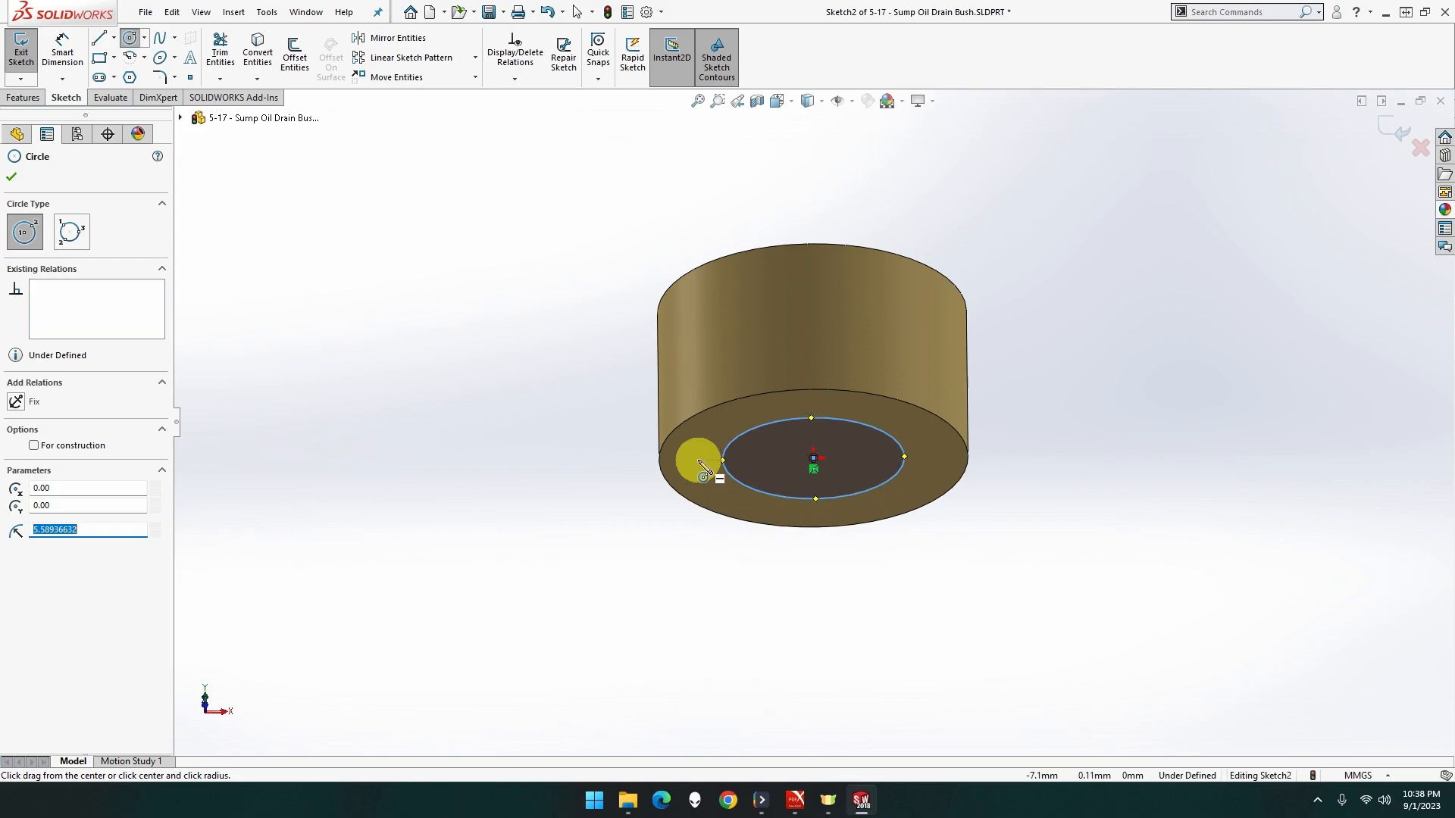
- Dimension the underside circle's diameter as 15 mm
click(64, 58)
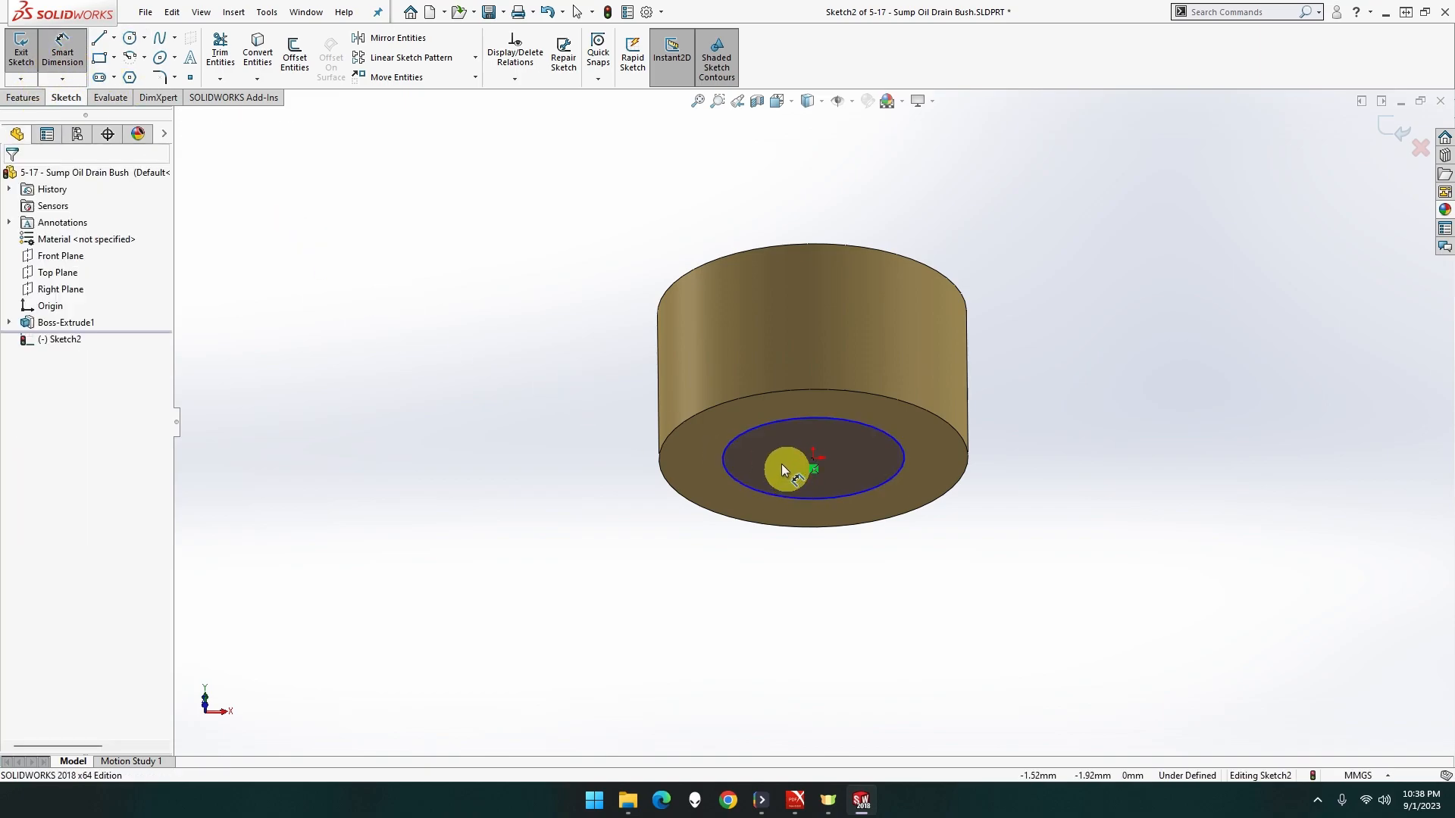
click(765, 423)
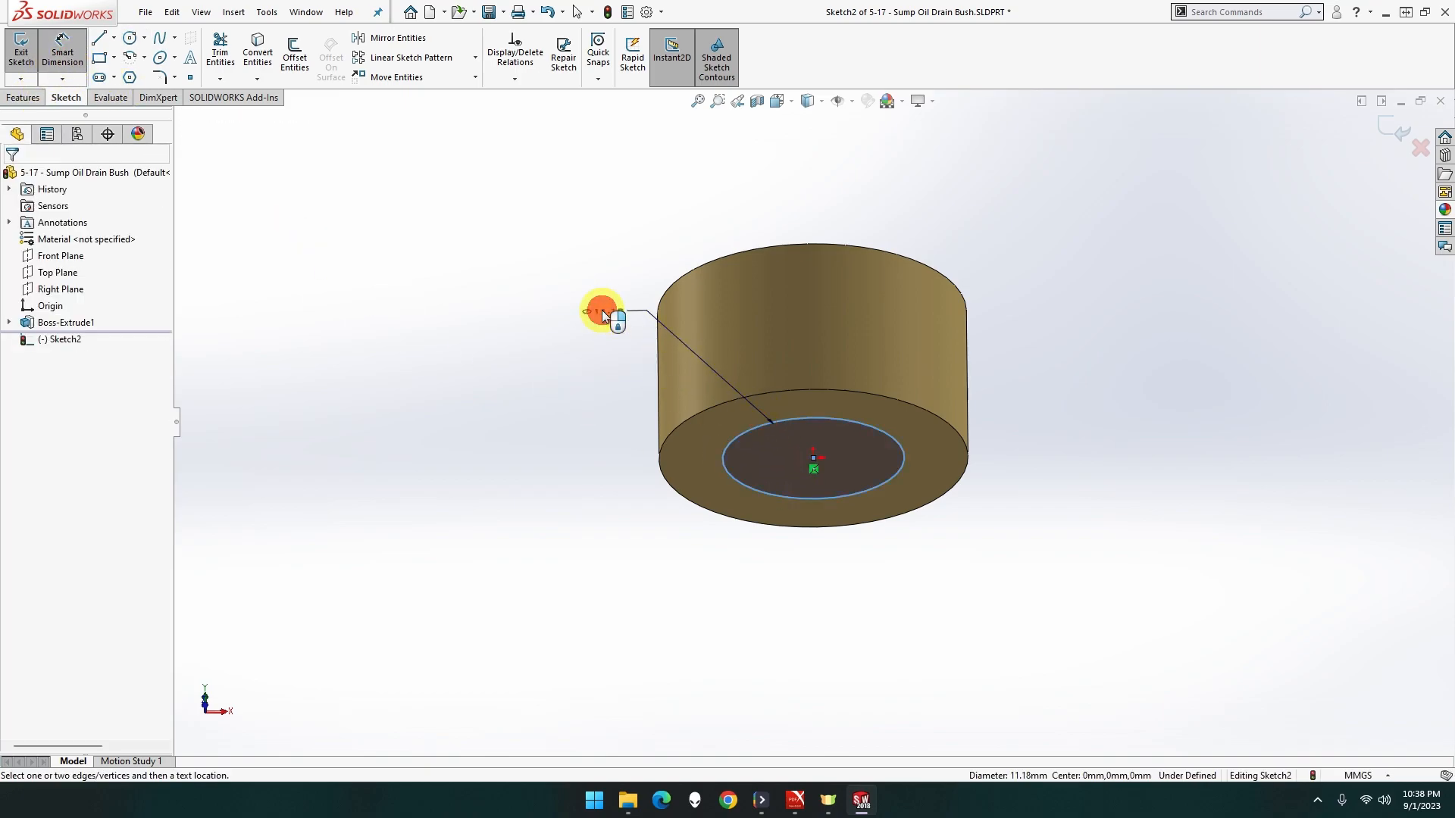
click(602, 310)
text(15)
key(Return)
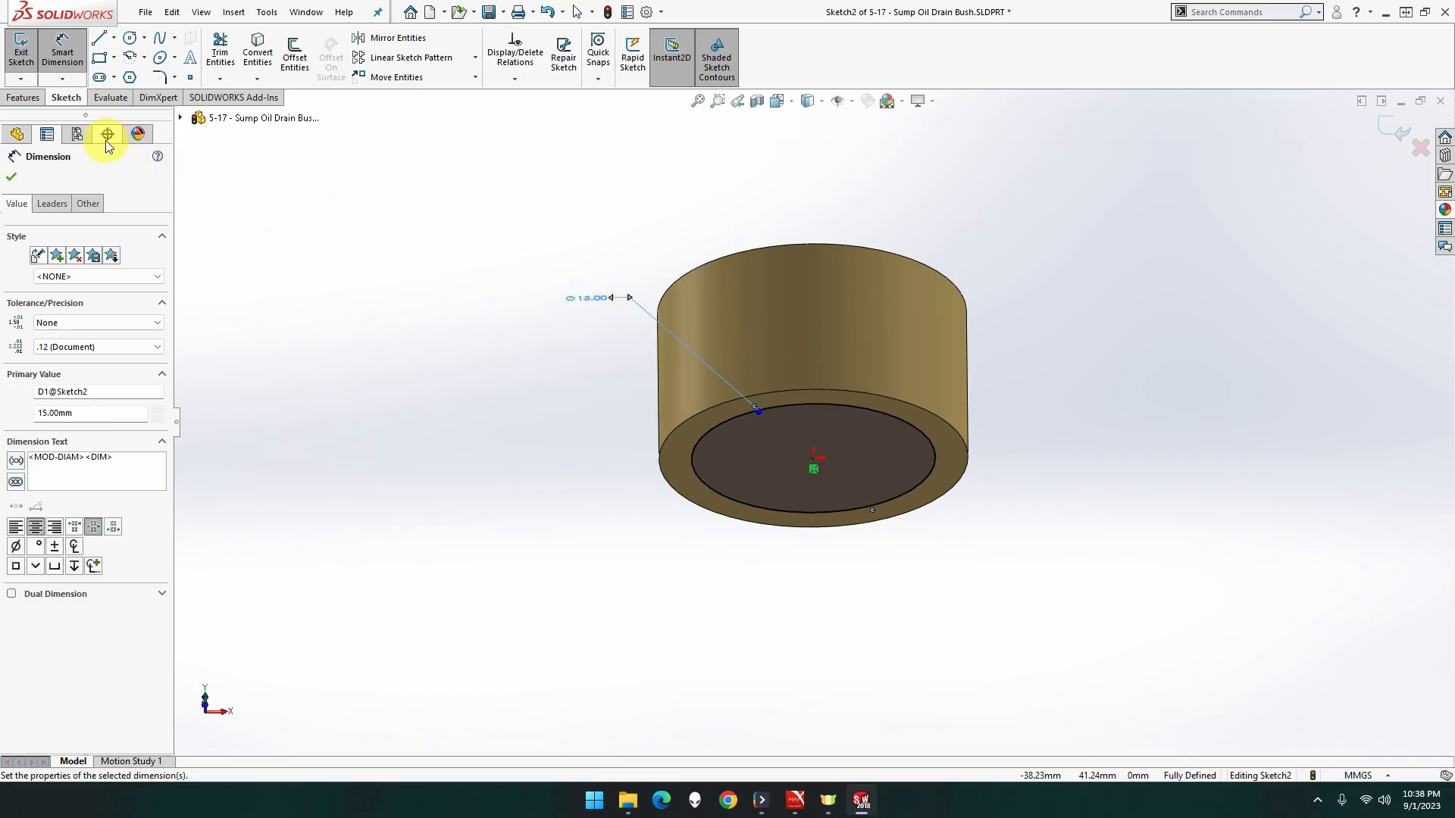
- Extrude the 15 mm circle 3 mm downward as a blind boss merged with the cylinder
click(23, 97)
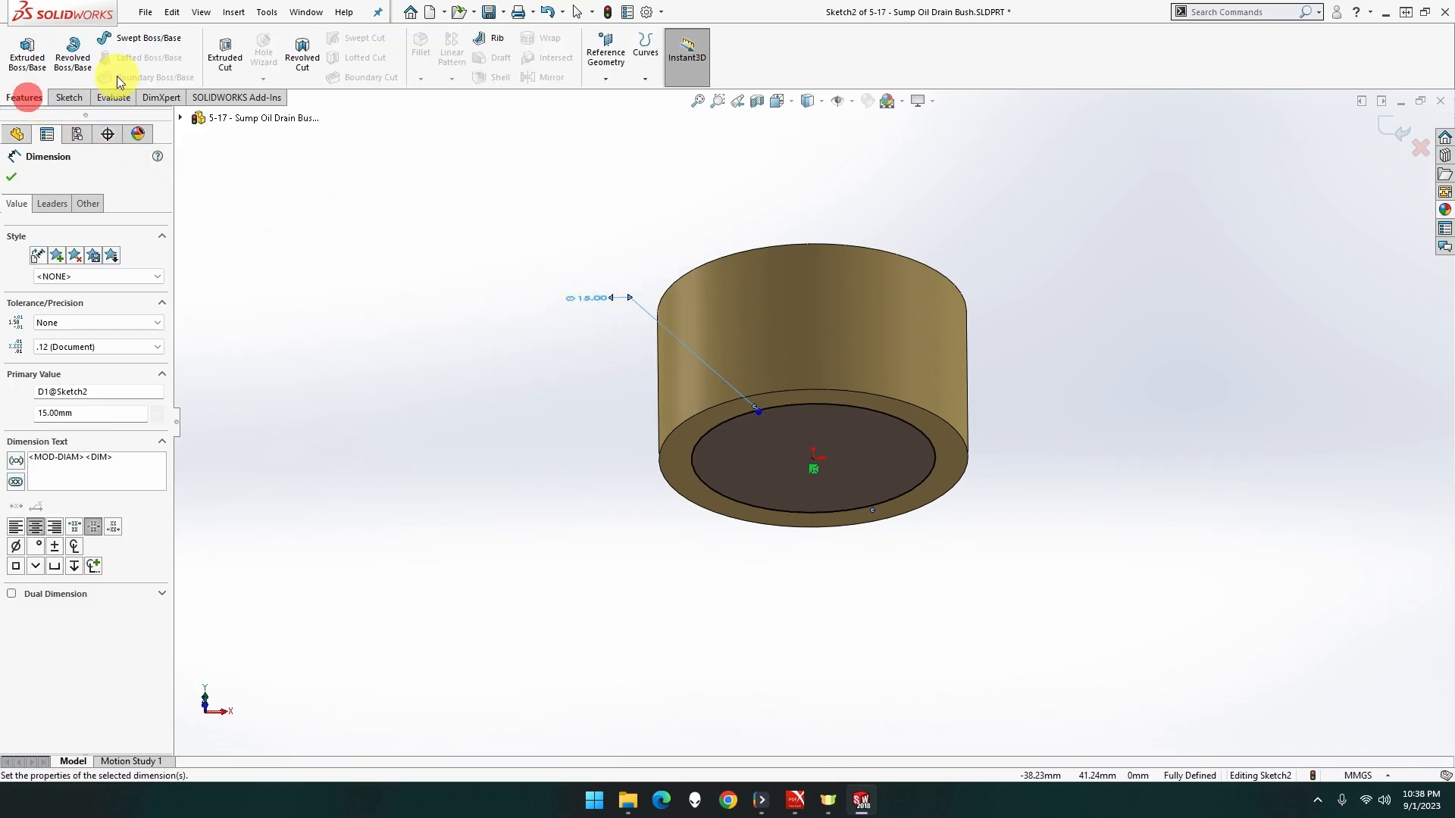
click(22, 60)
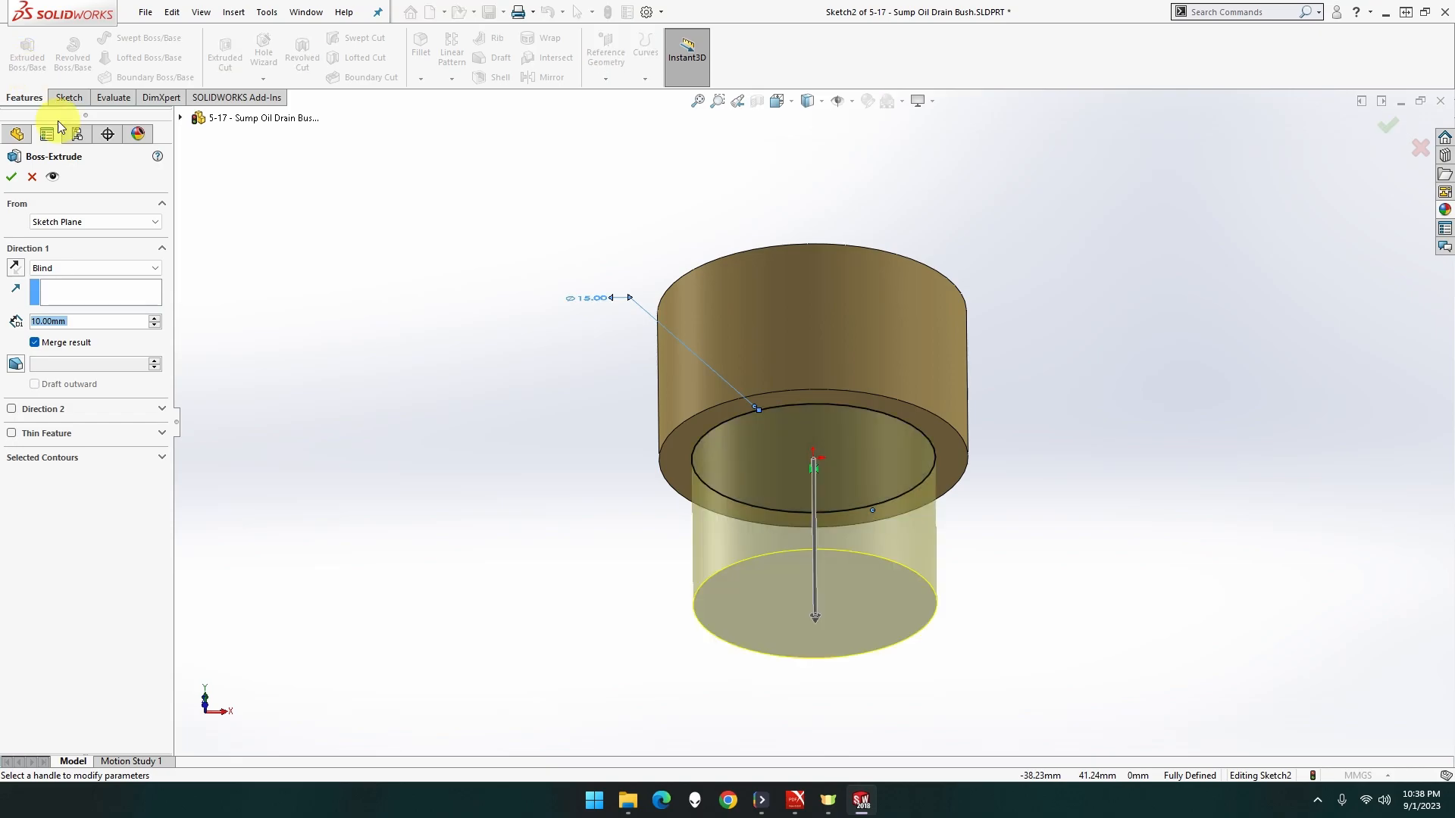
text(3)
click(12, 181)
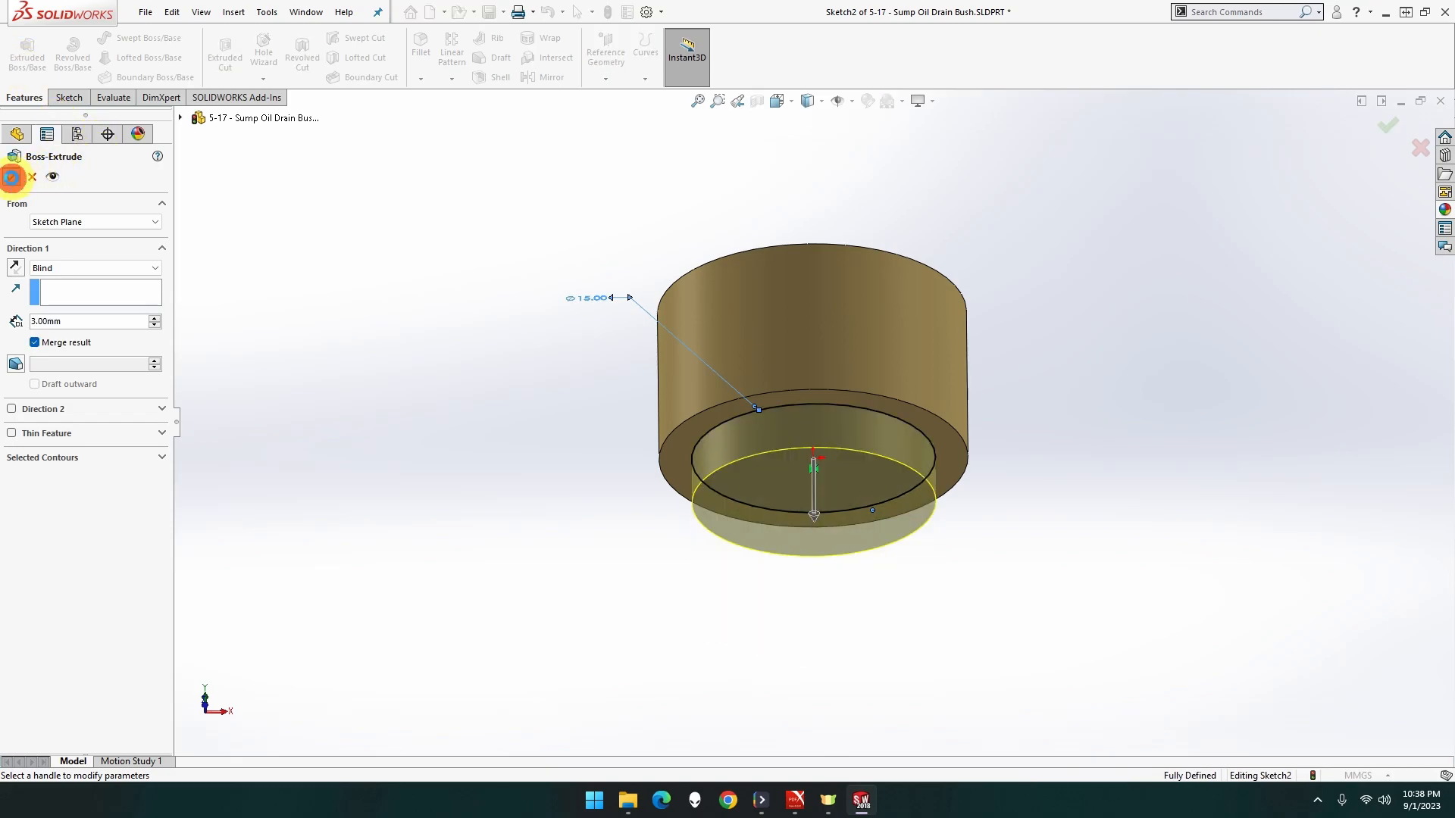
click(501, 349)
- Start a sketch on the bush's top face and draw a circle of about 4.7 mm radius near its centre
middle_drag(520, 347, 667, 448)
right_click(793, 329)
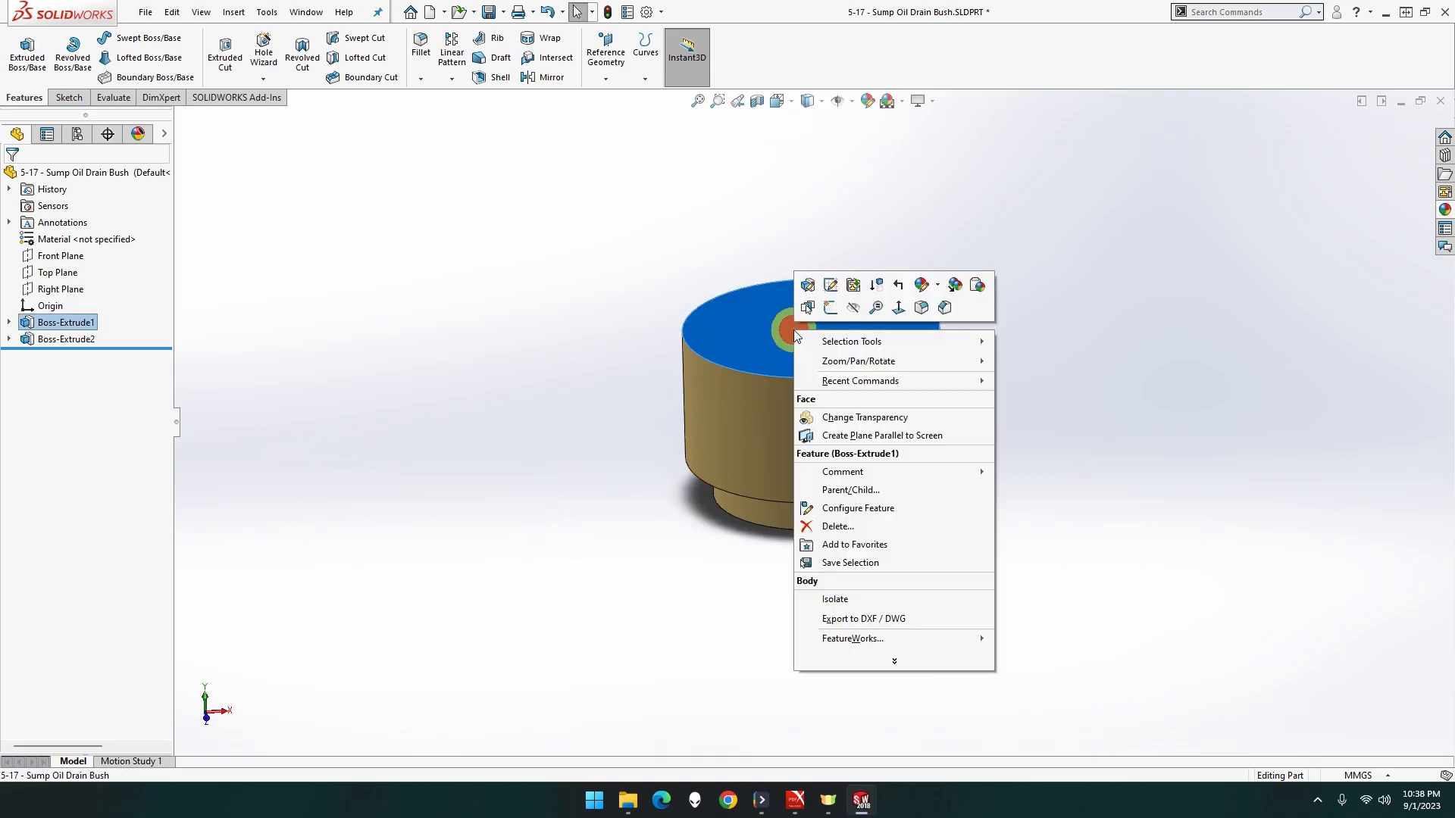
click(839, 315)
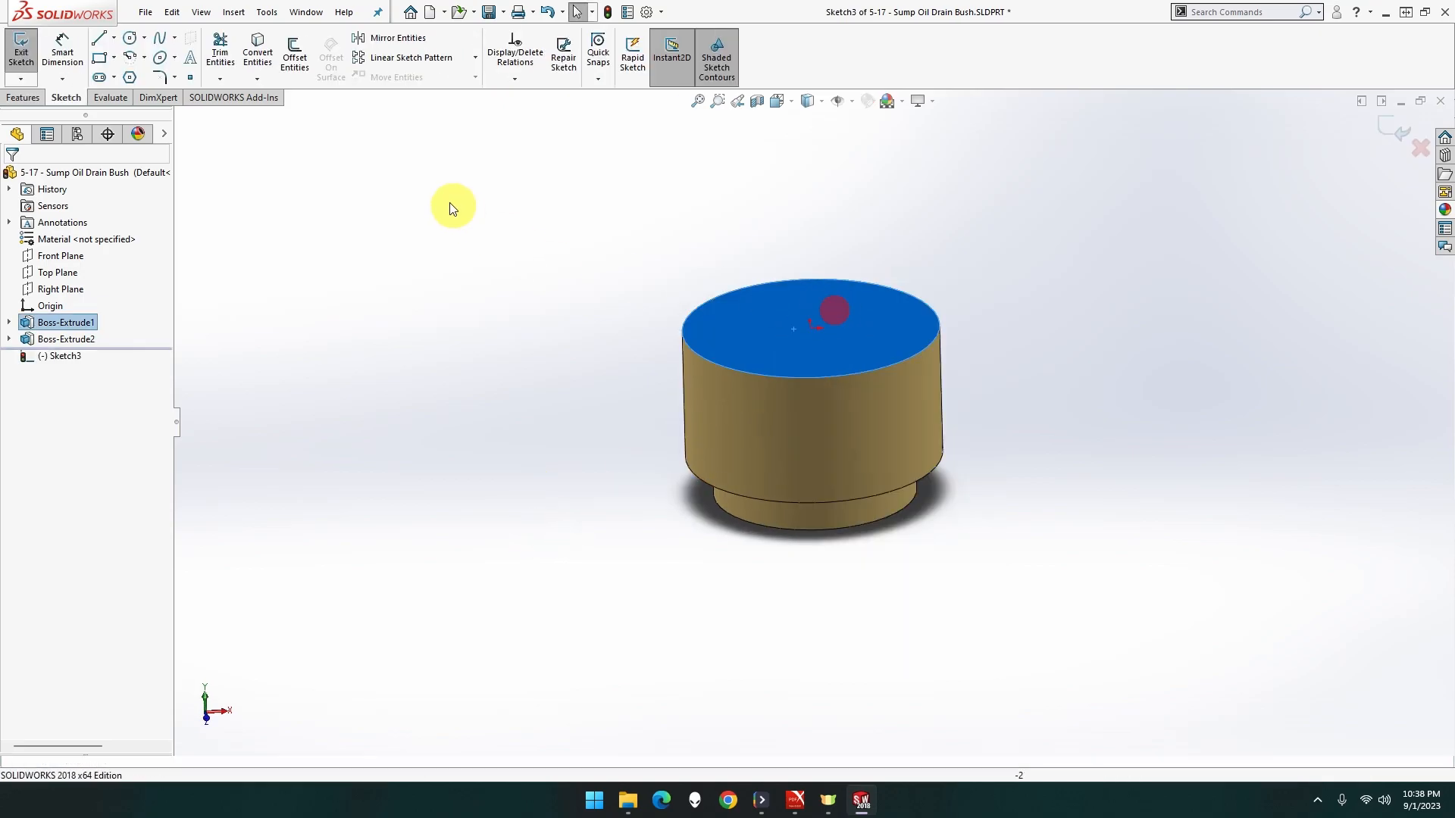
click(129, 43)
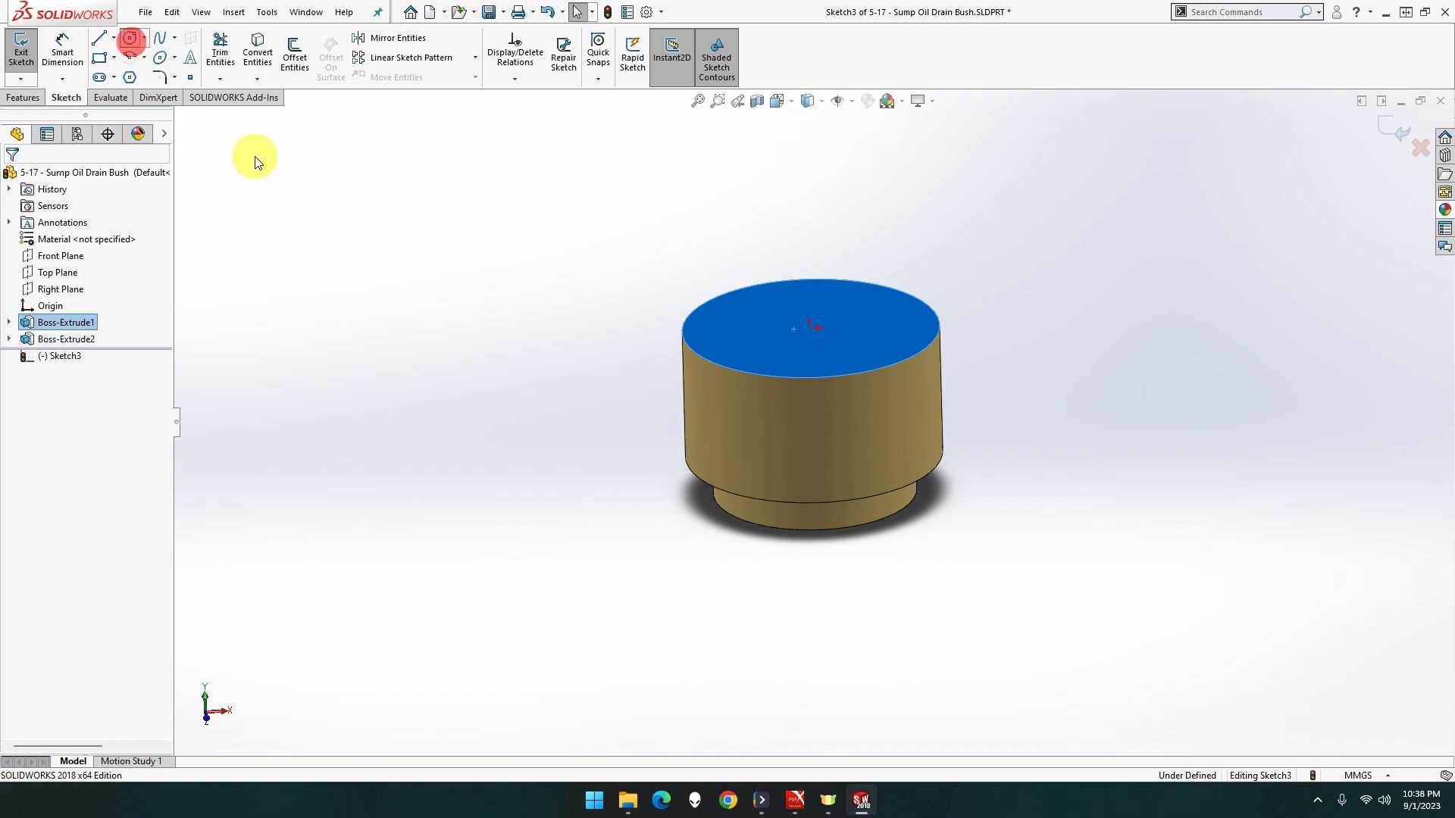
click(810, 328)
click(872, 322)
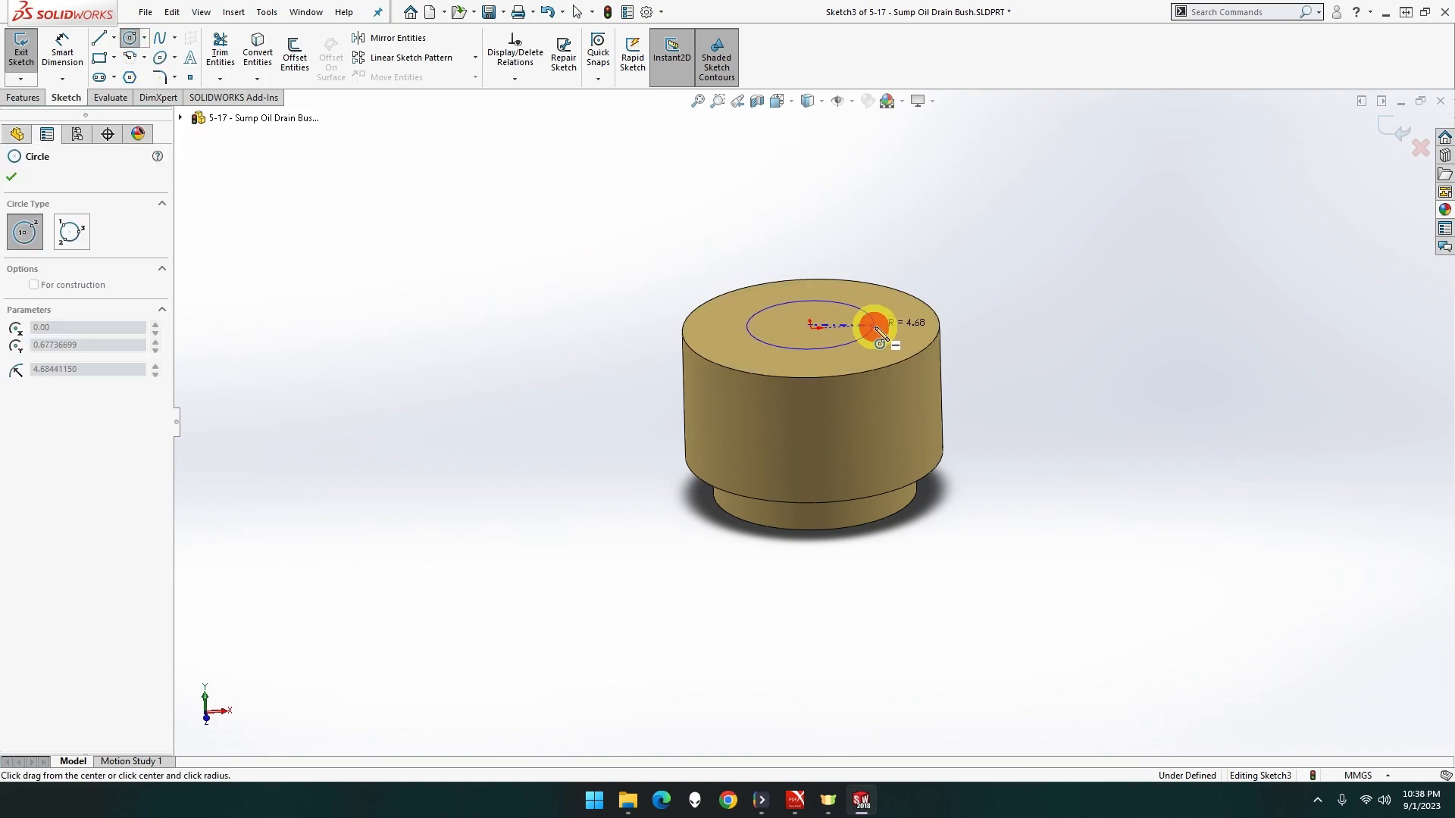
- Dimension the top-face circle's diameter as 12 mm
click(63, 55)
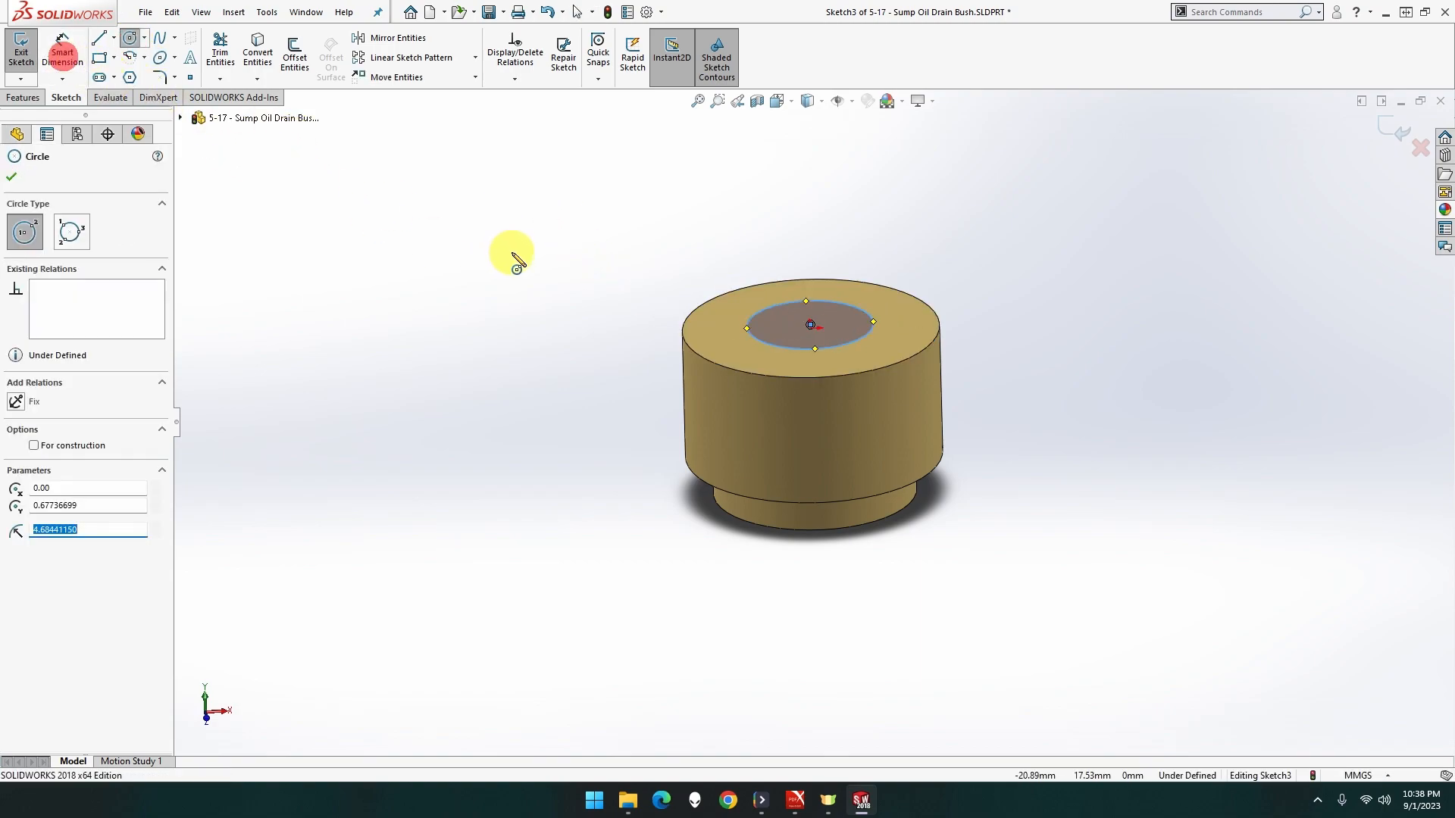
click(861, 310)
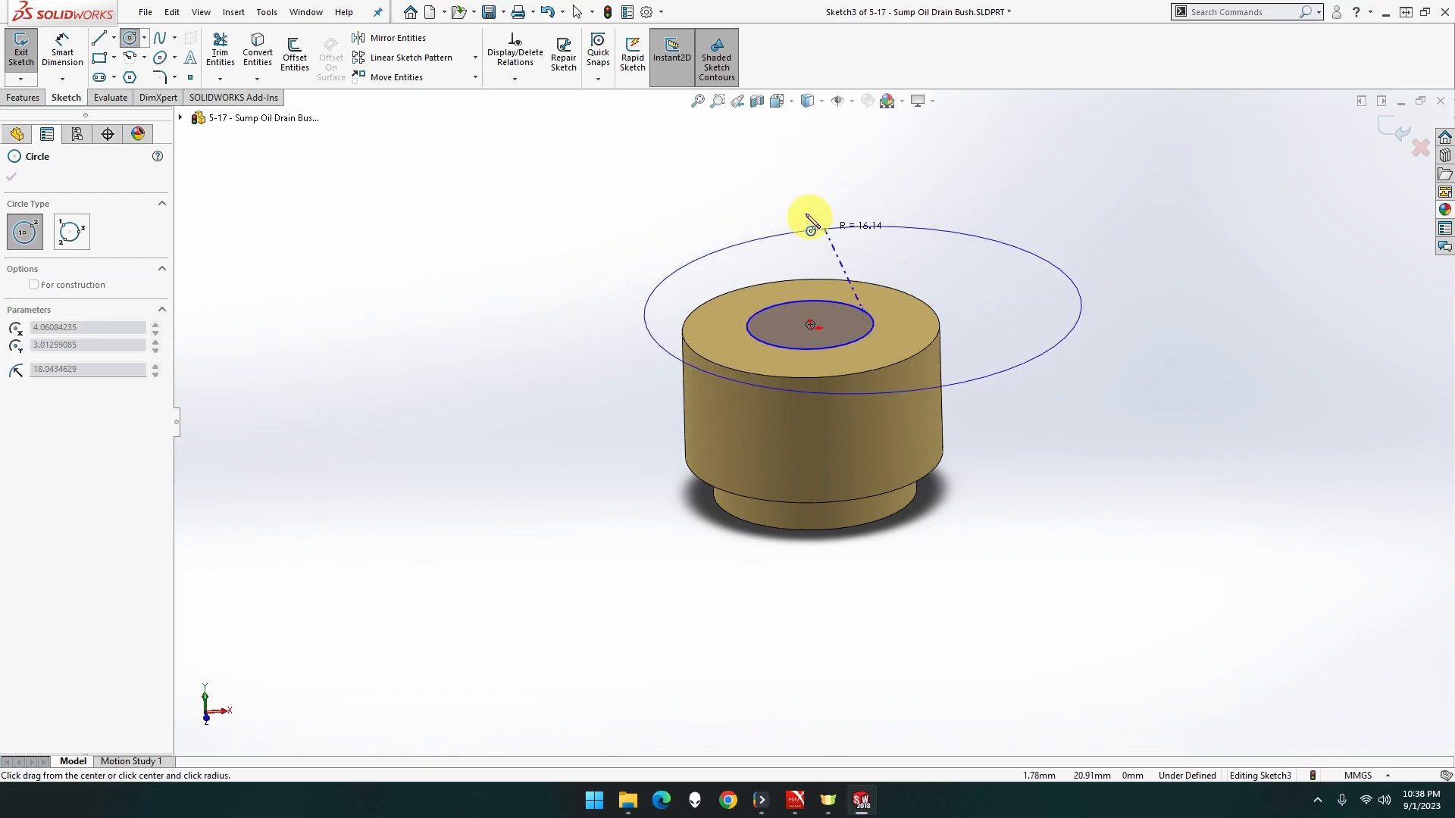
click(64, 57)
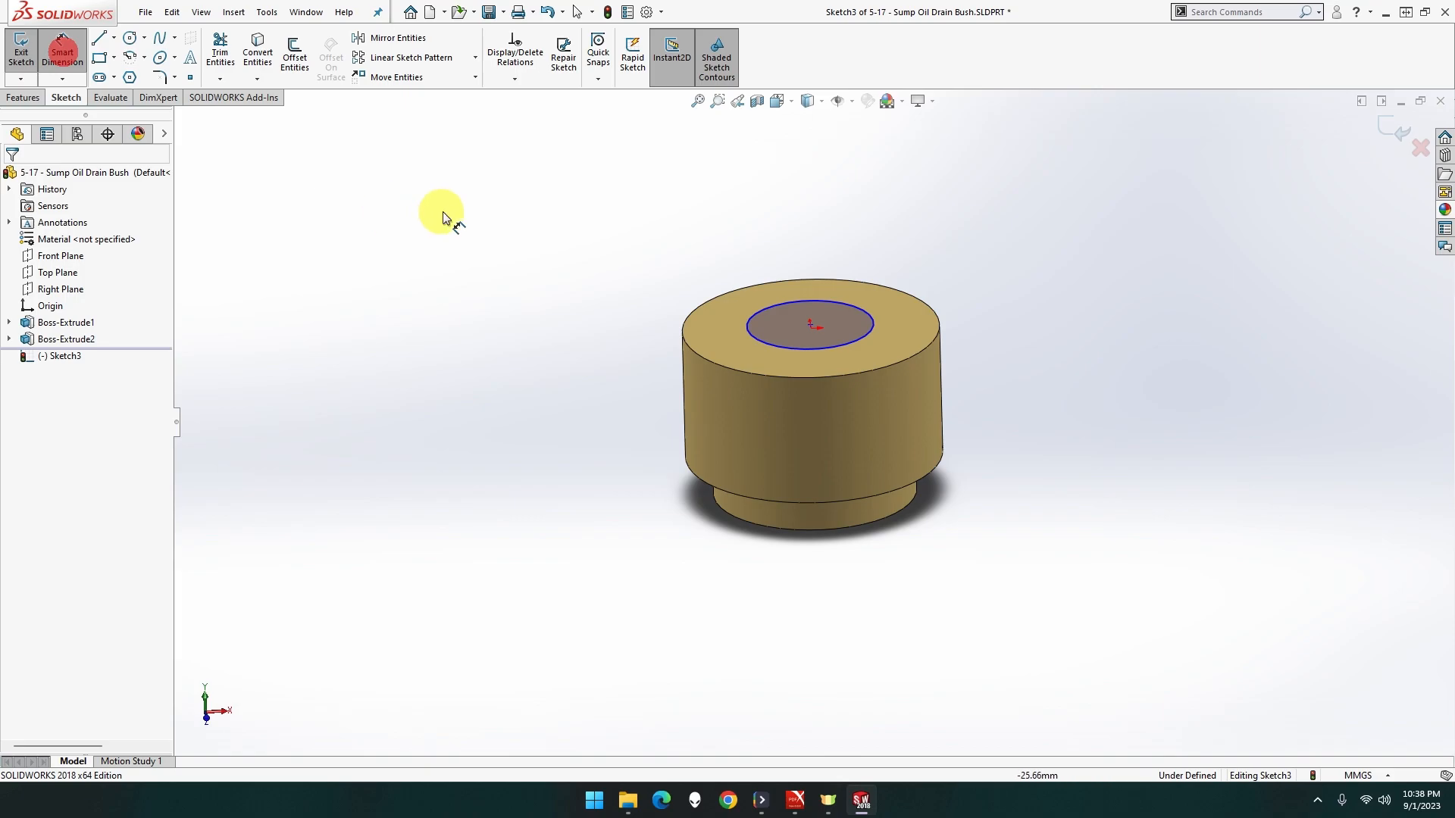
click(806, 303)
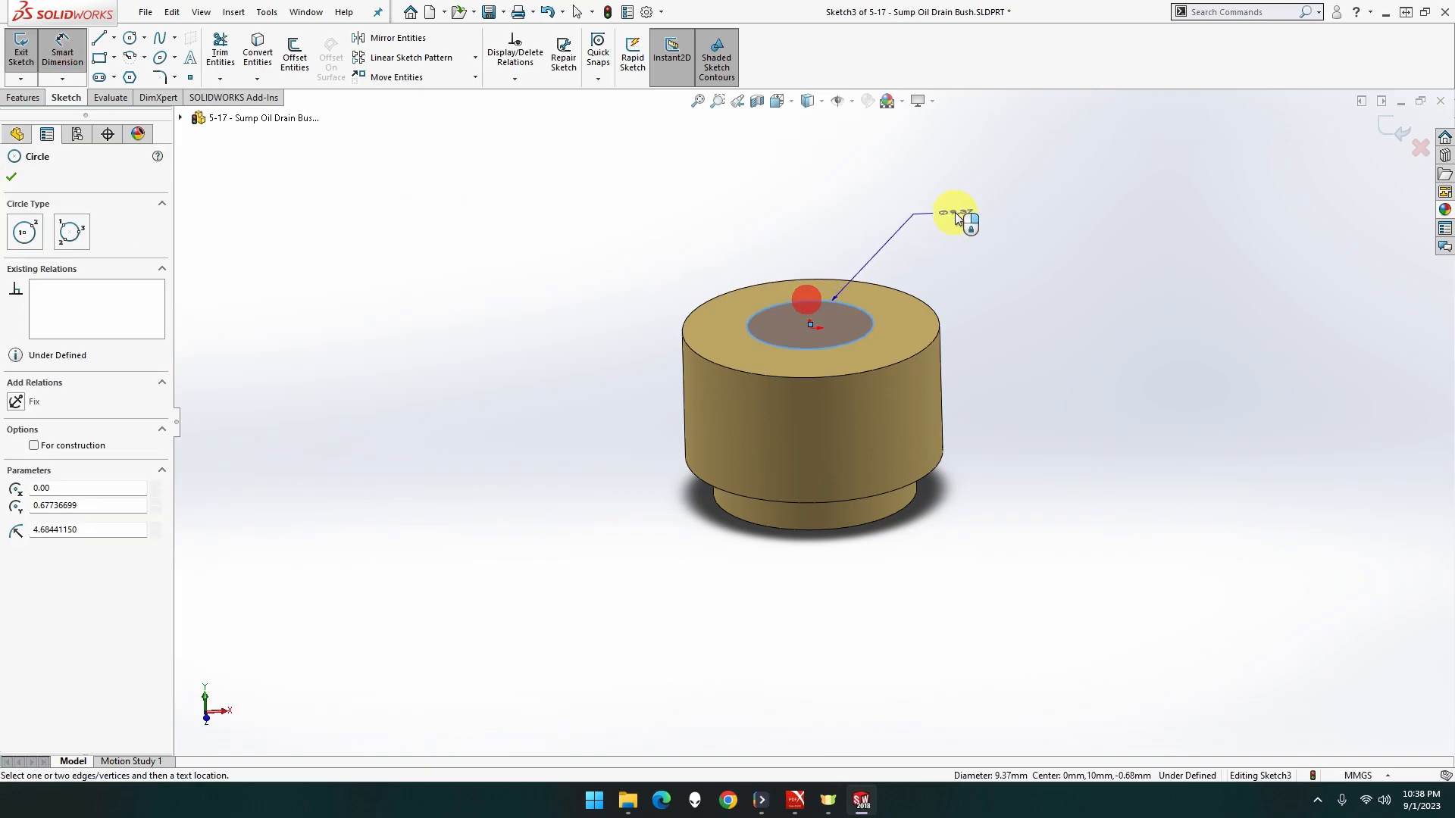
click(953, 214)
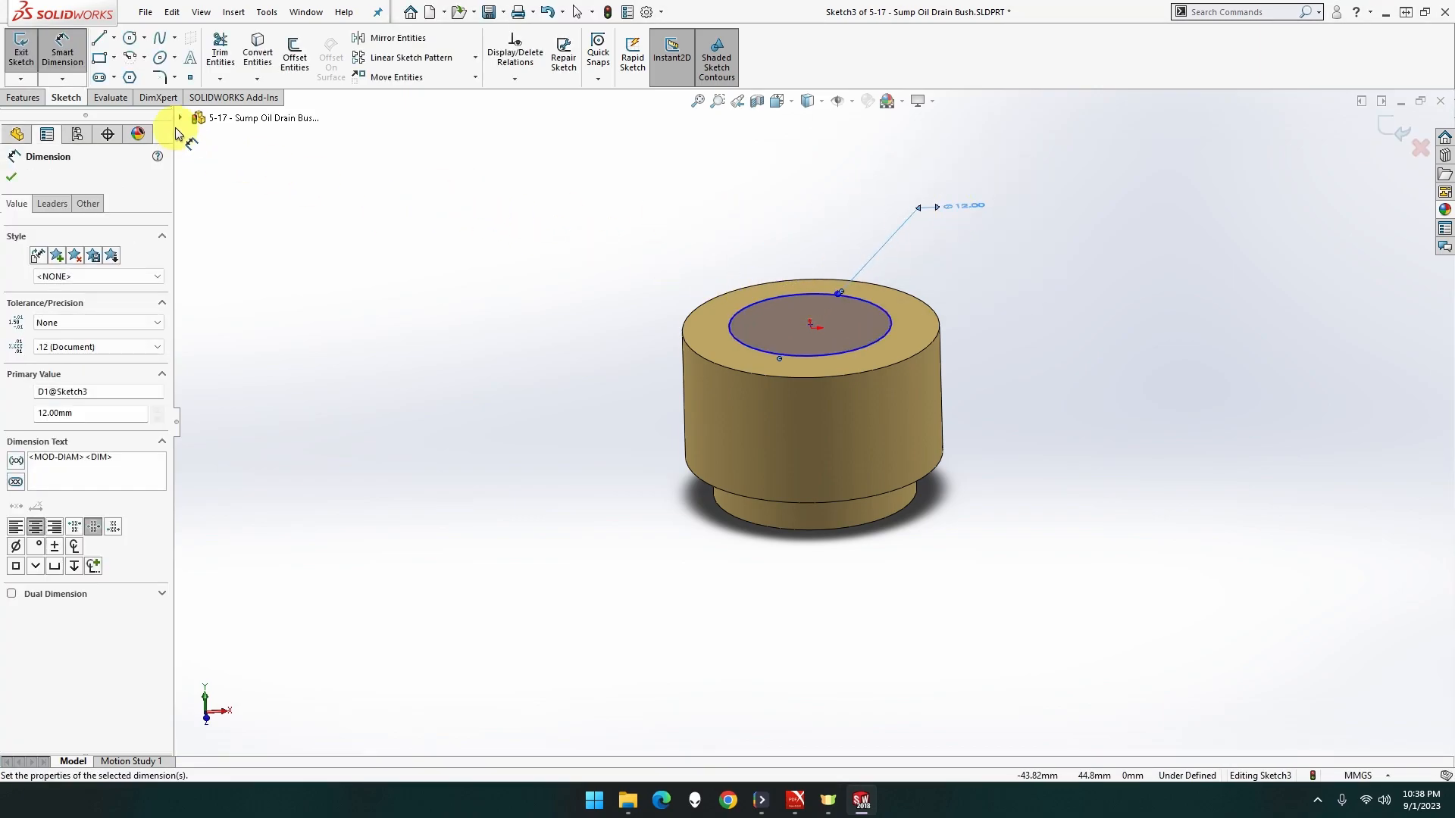
- Cut the 12 mm circle through the entire bush with an Extruded Cut
click(23, 99)
click(225, 53)
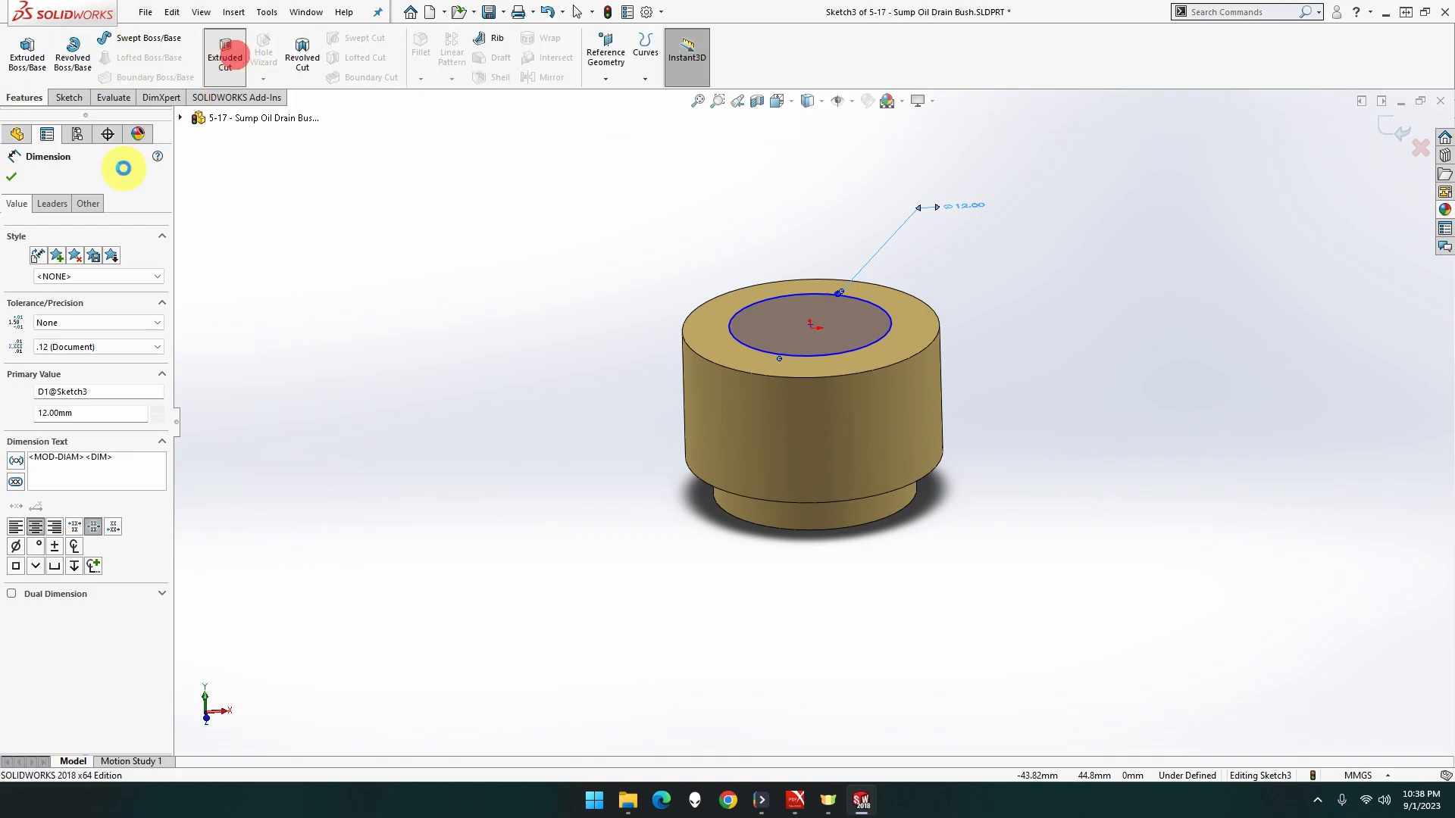
click(59, 268)
click(67, 285)
click(11, 177)
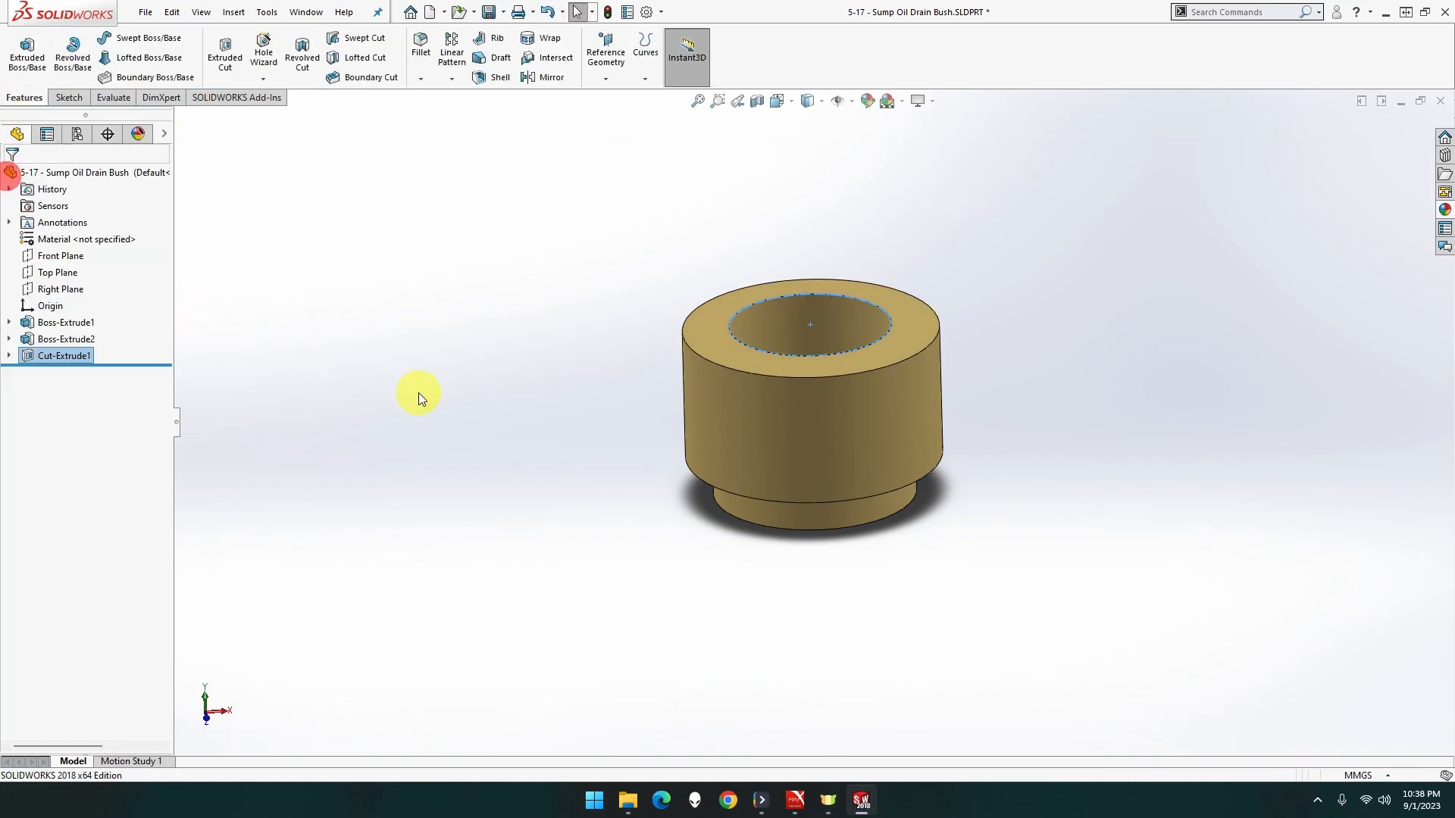
middle_drag(673, 396, 644, 477)
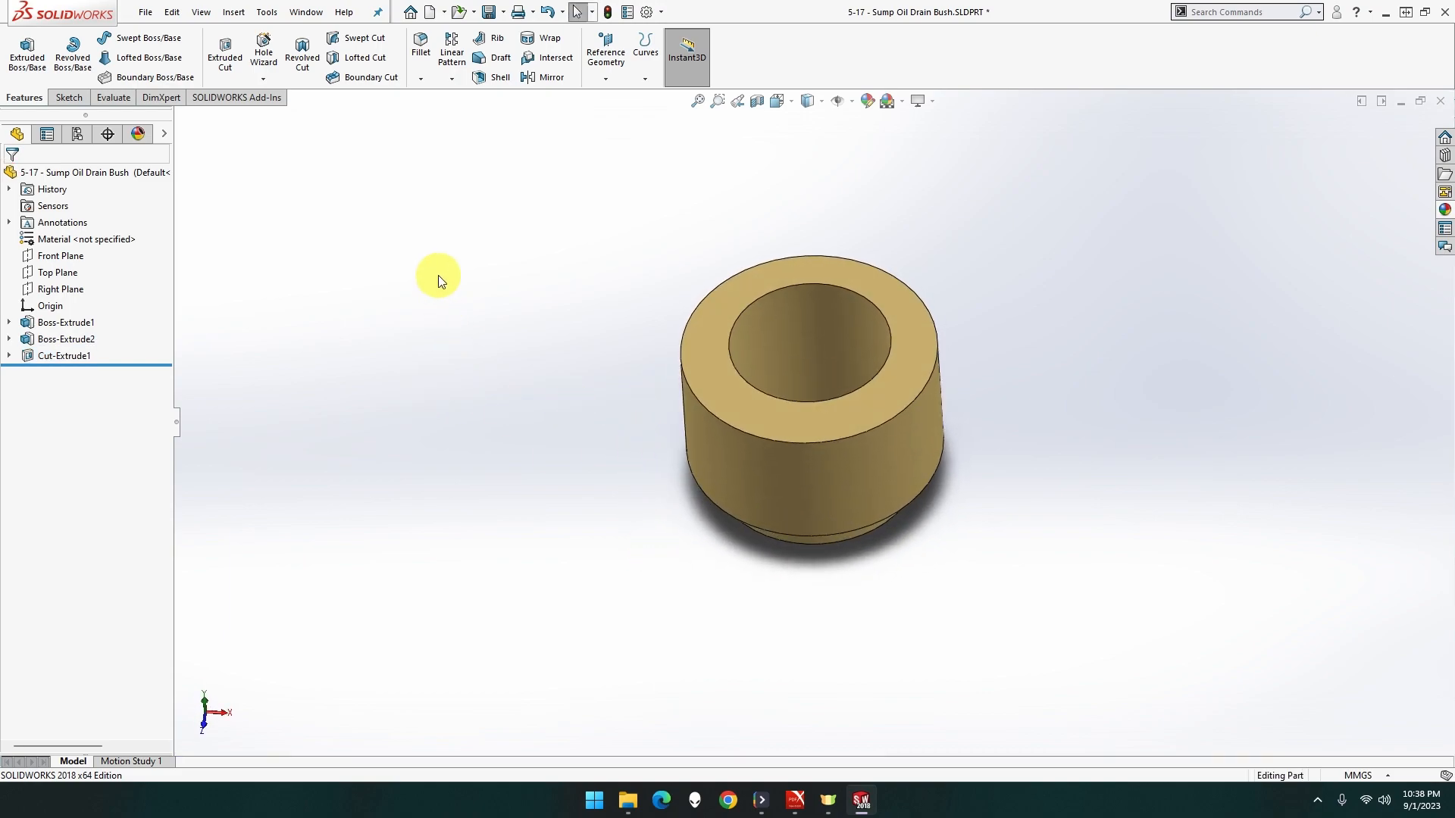
click(263, 79)
click(298, 214)
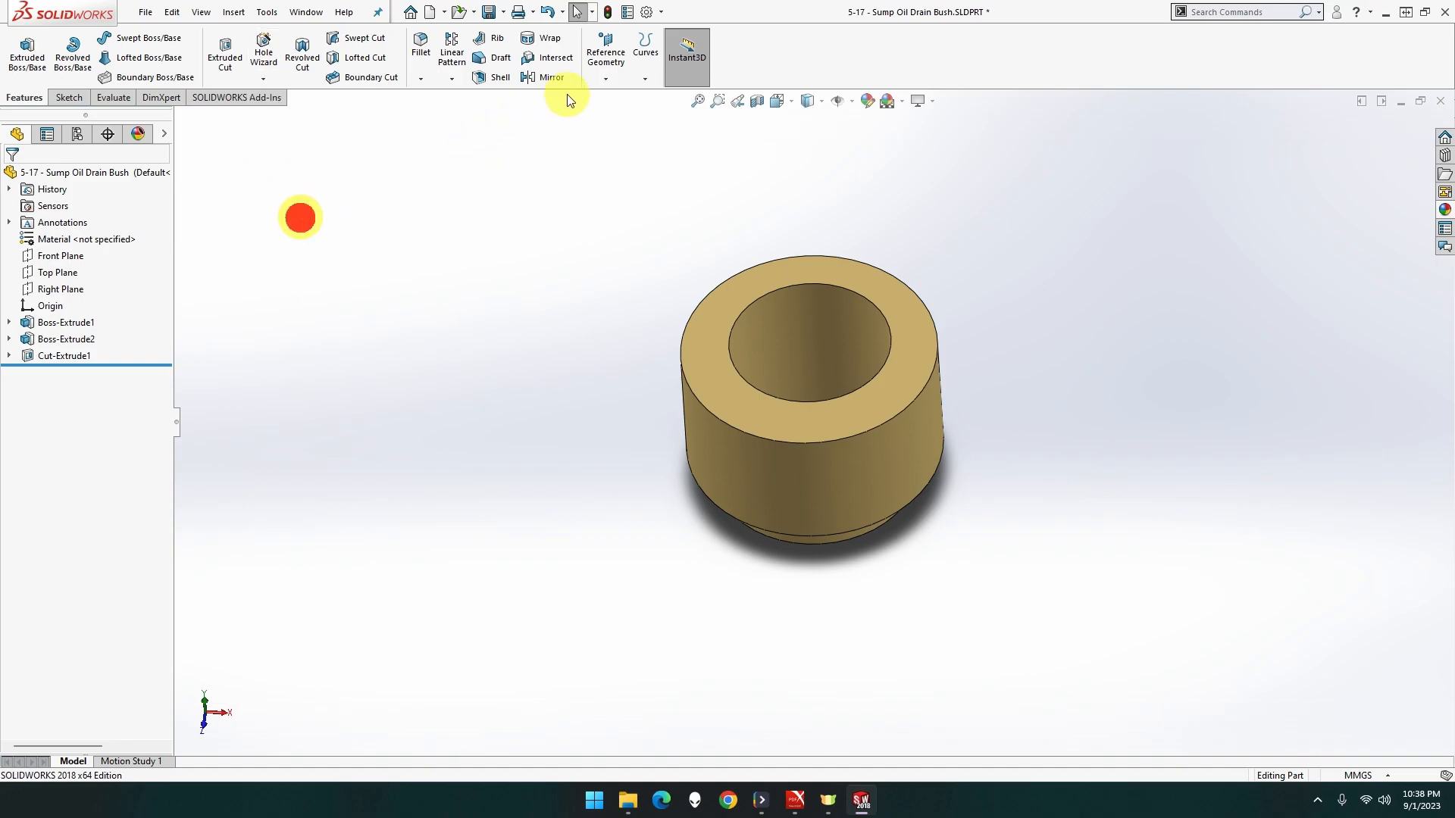
- Create a reference plane offset 3 mm above the bush's top face
click(605, 80)
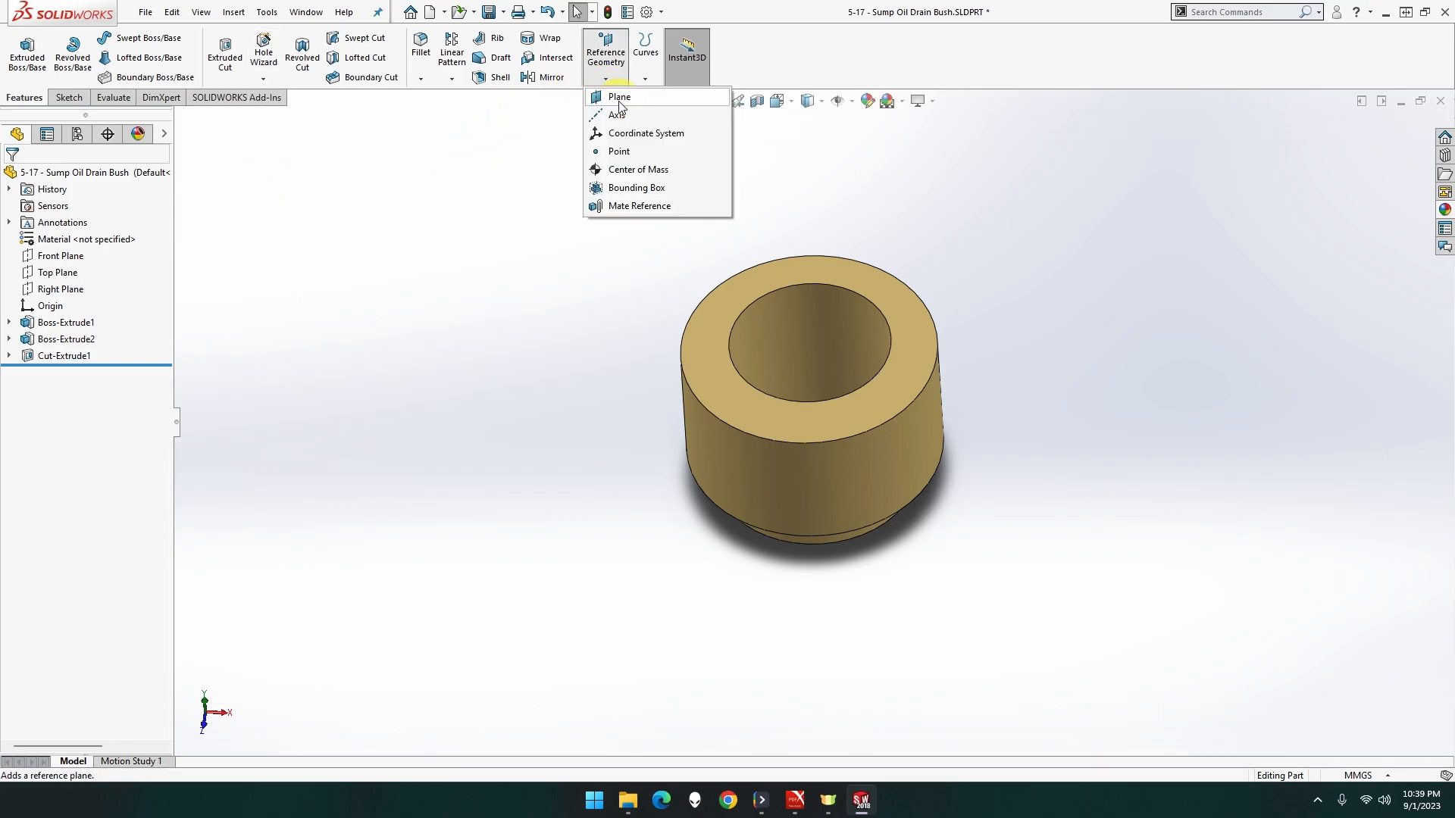
click(618, 98)
click(782, 279)
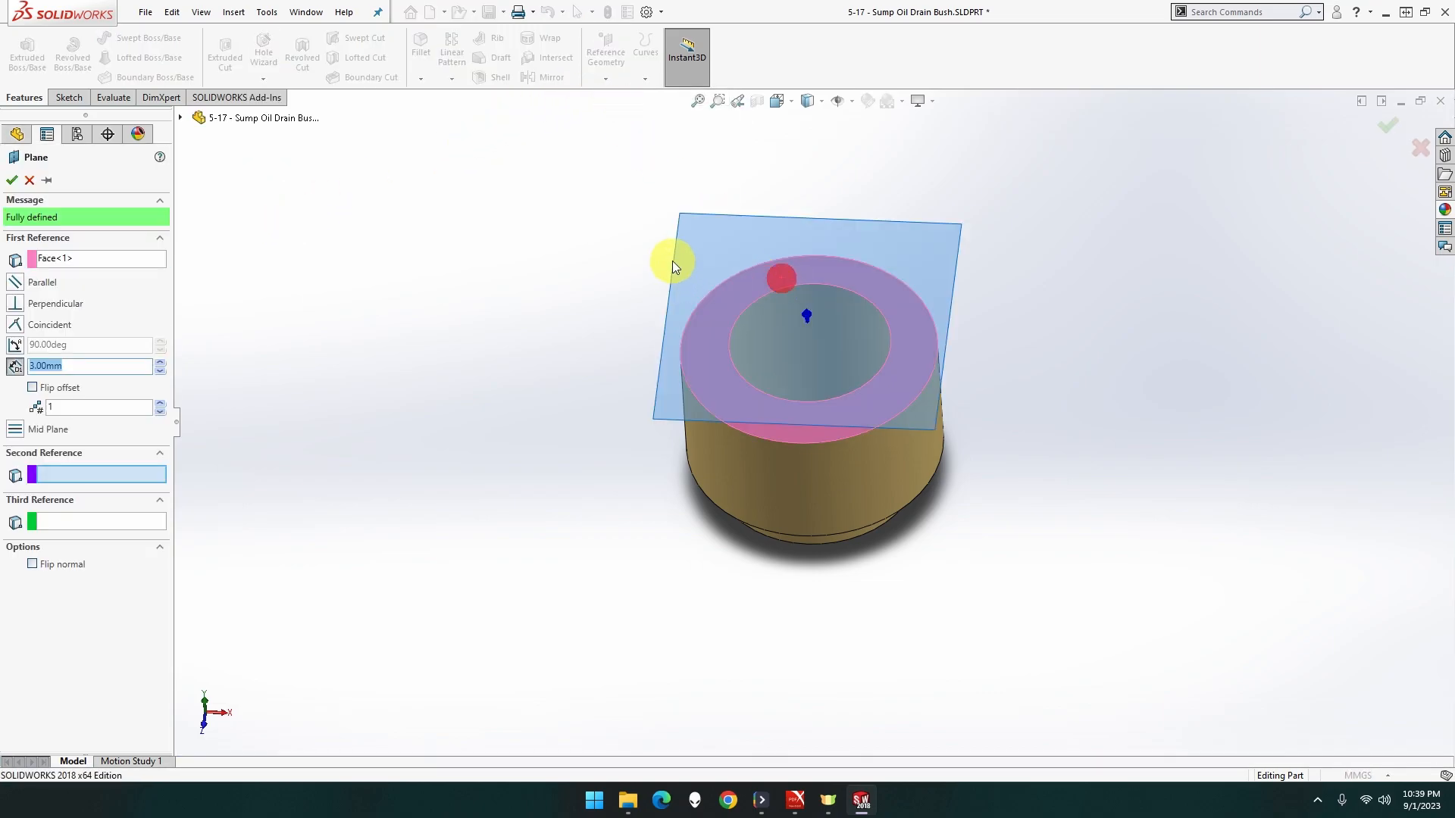
click(12, 180)
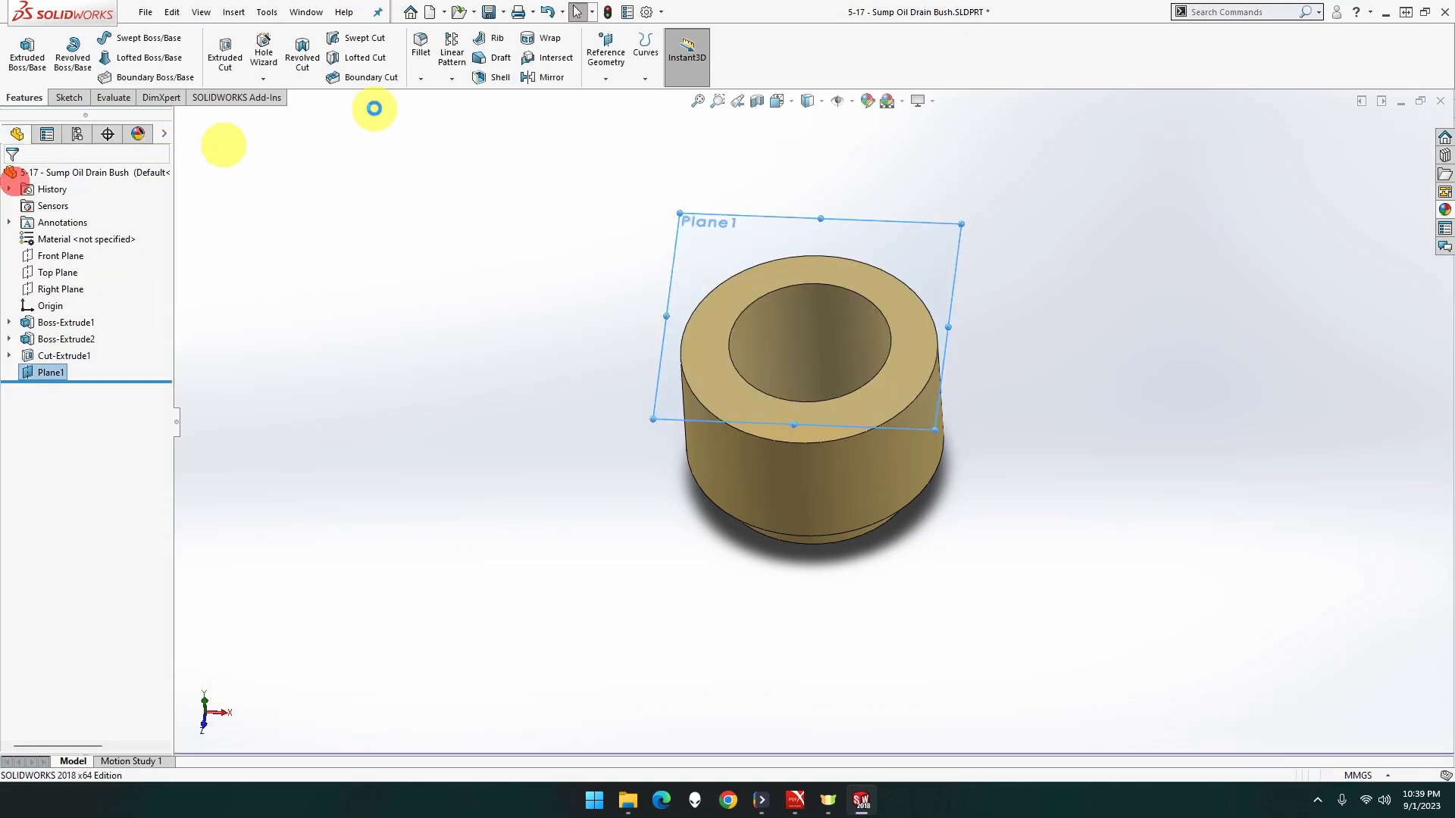
- Start a Thread feature on the bore's top edge, starting from the offset plane, with a blind 35 mm end condition
click(263, 79)
click(294, 134)
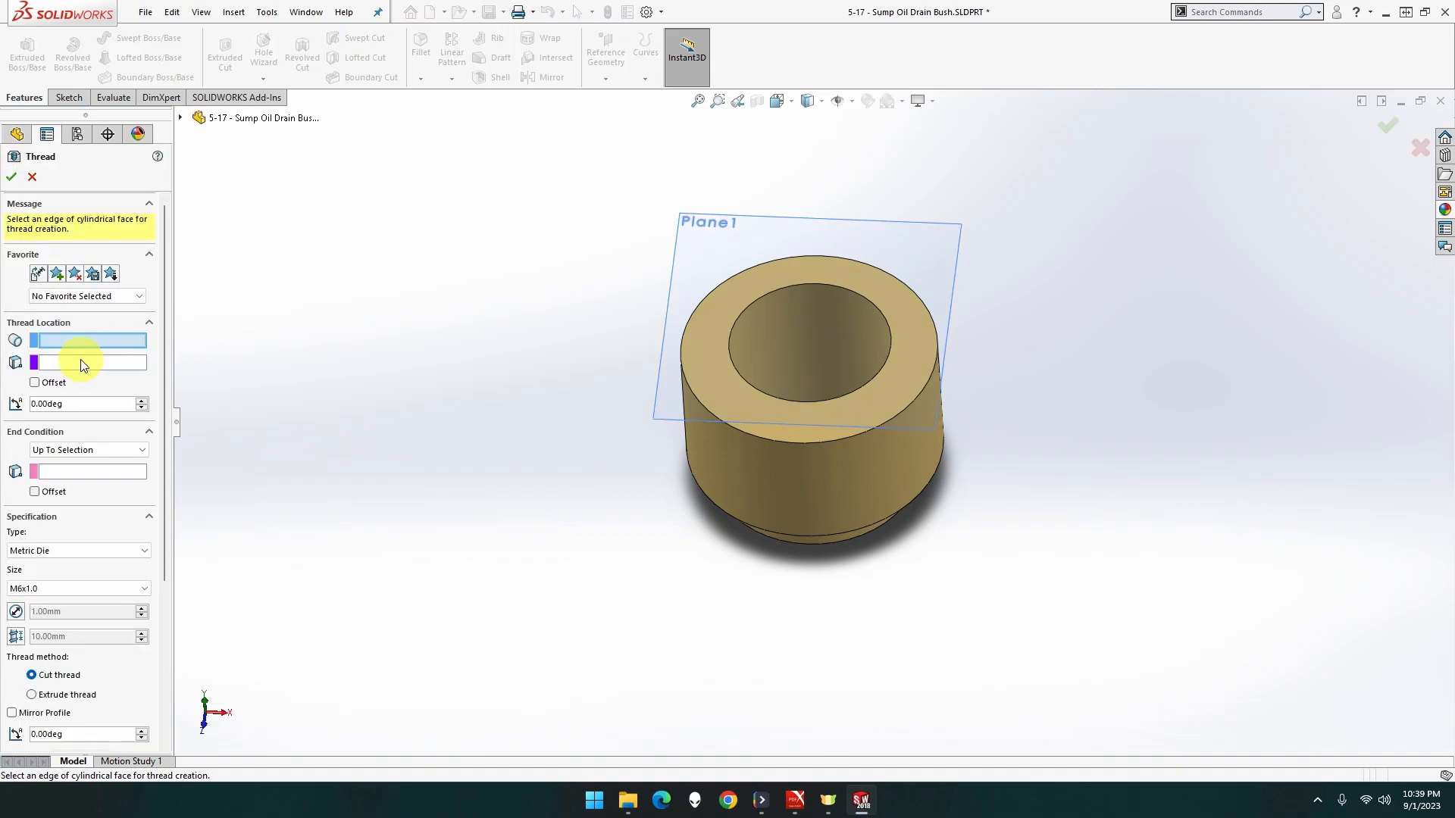
click(729, 344)
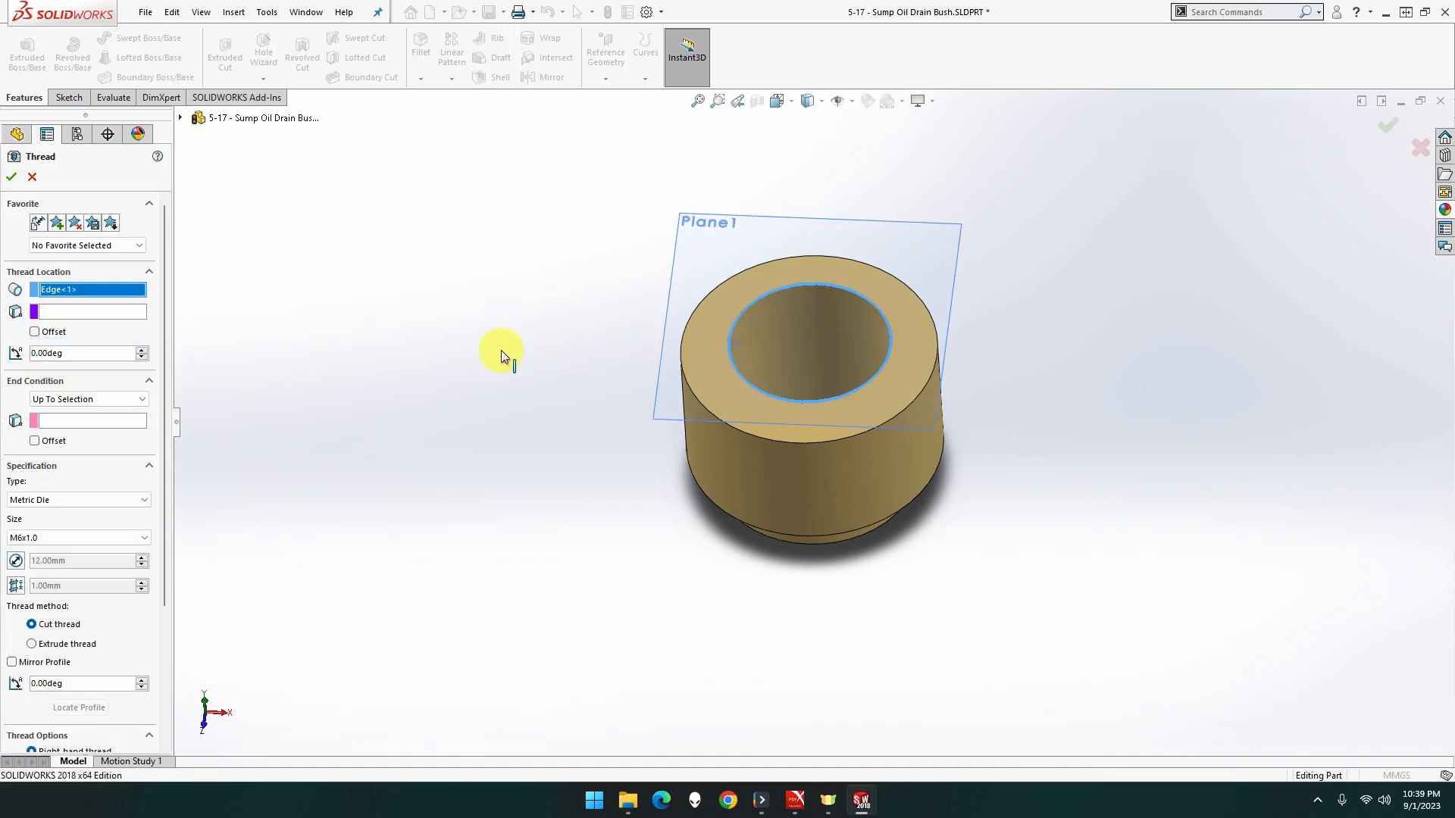
click(133, 312)
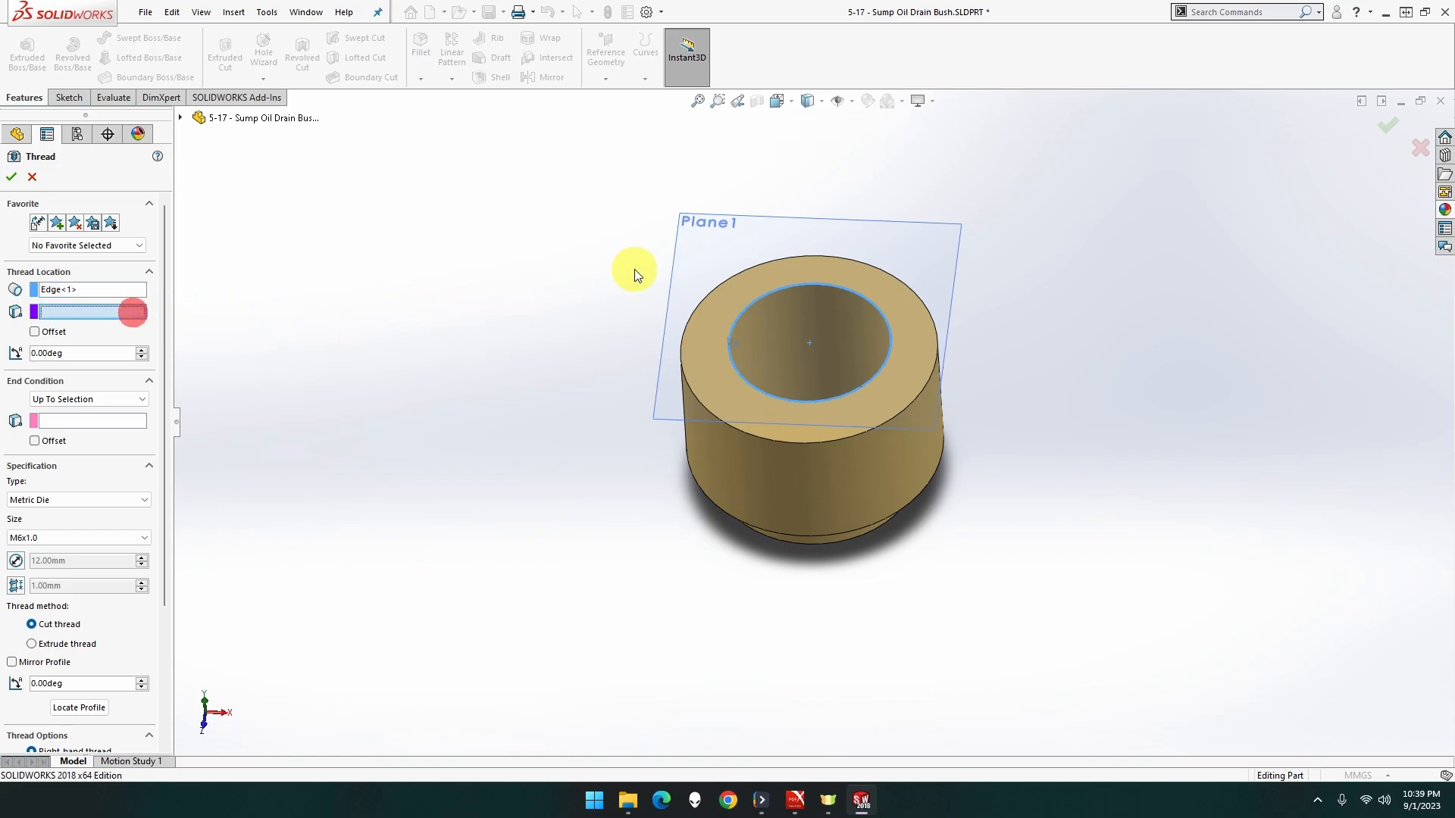
click(697, 256)
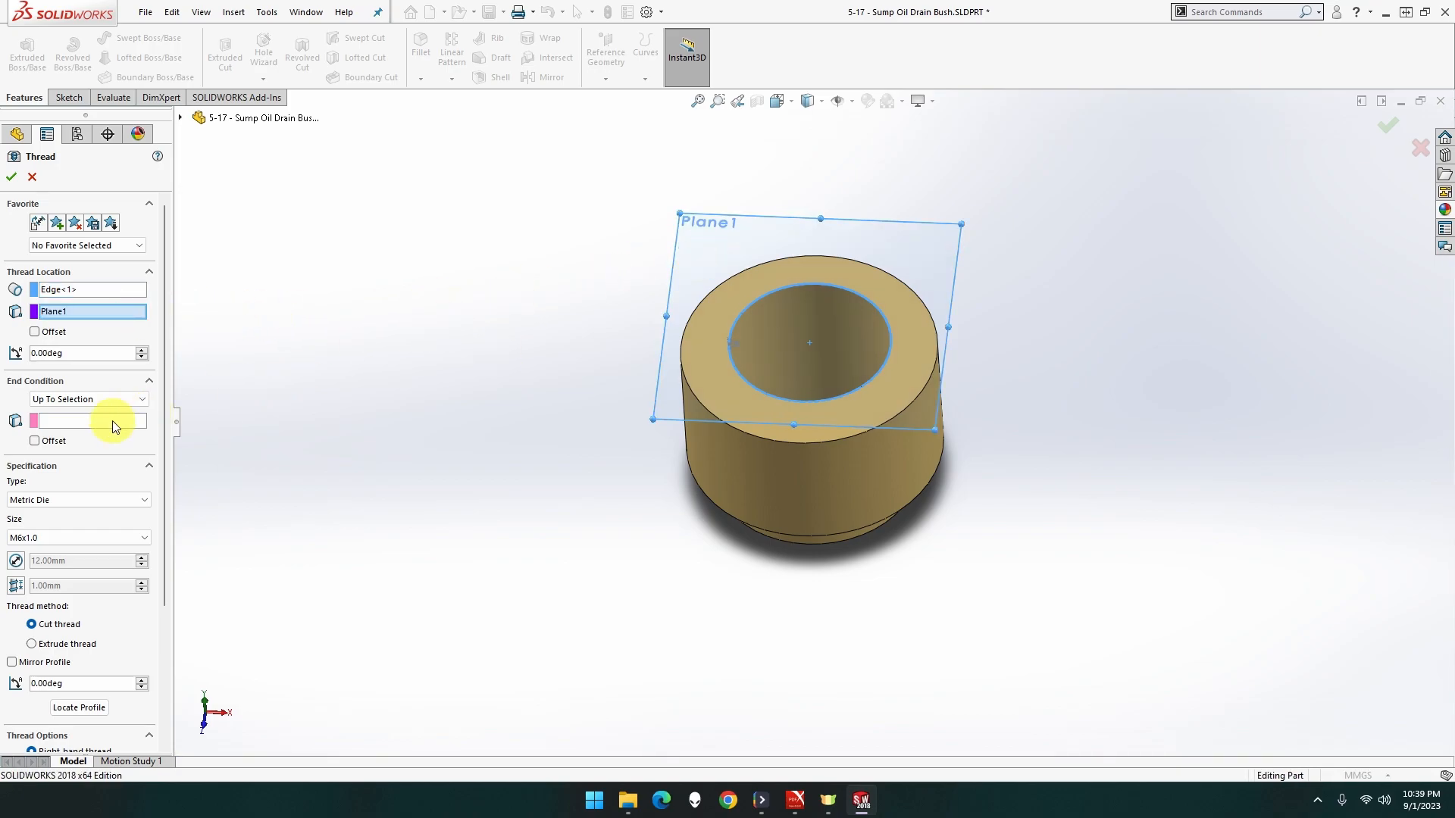
click(112, 400)
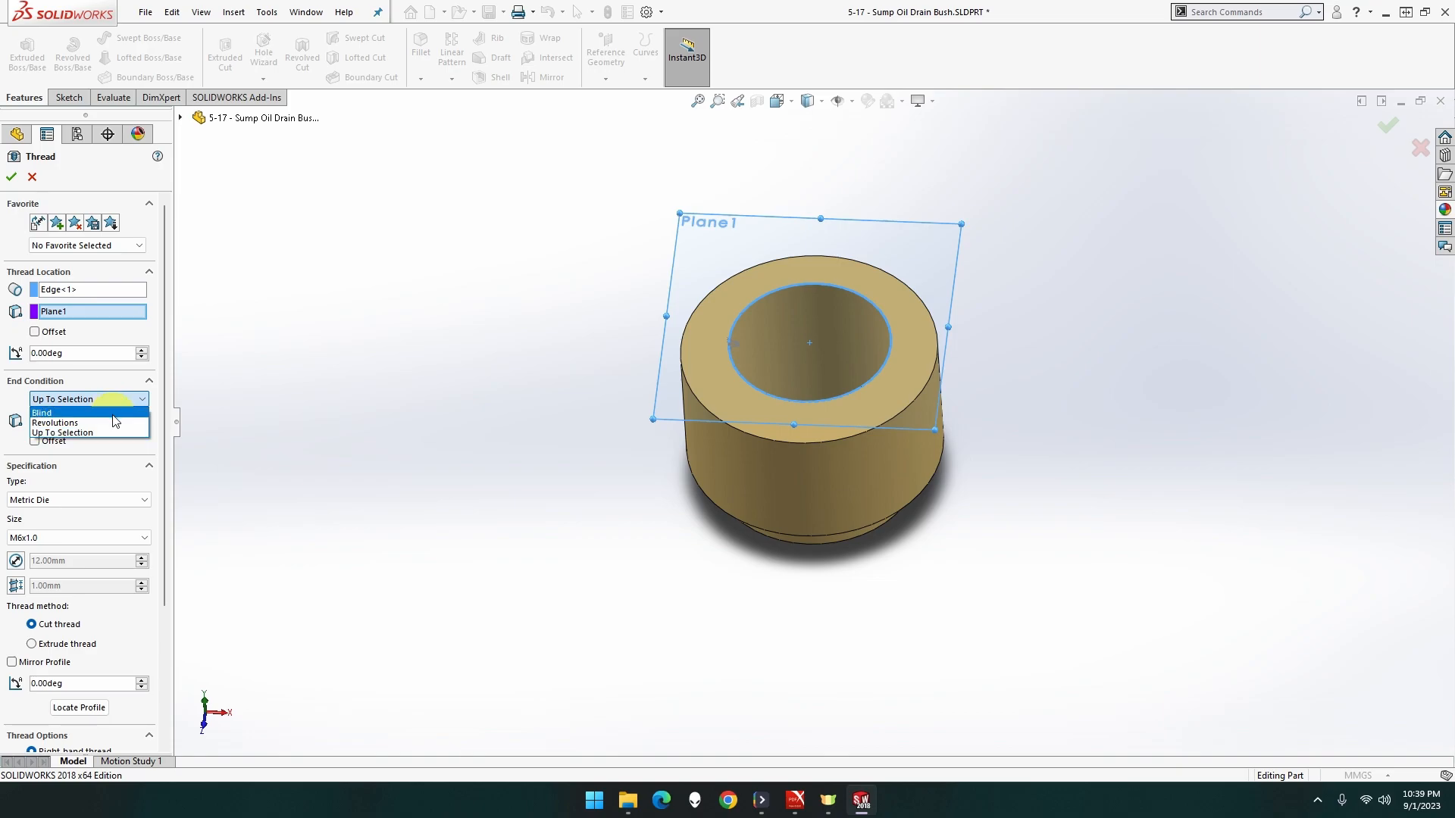
click(114, 414)
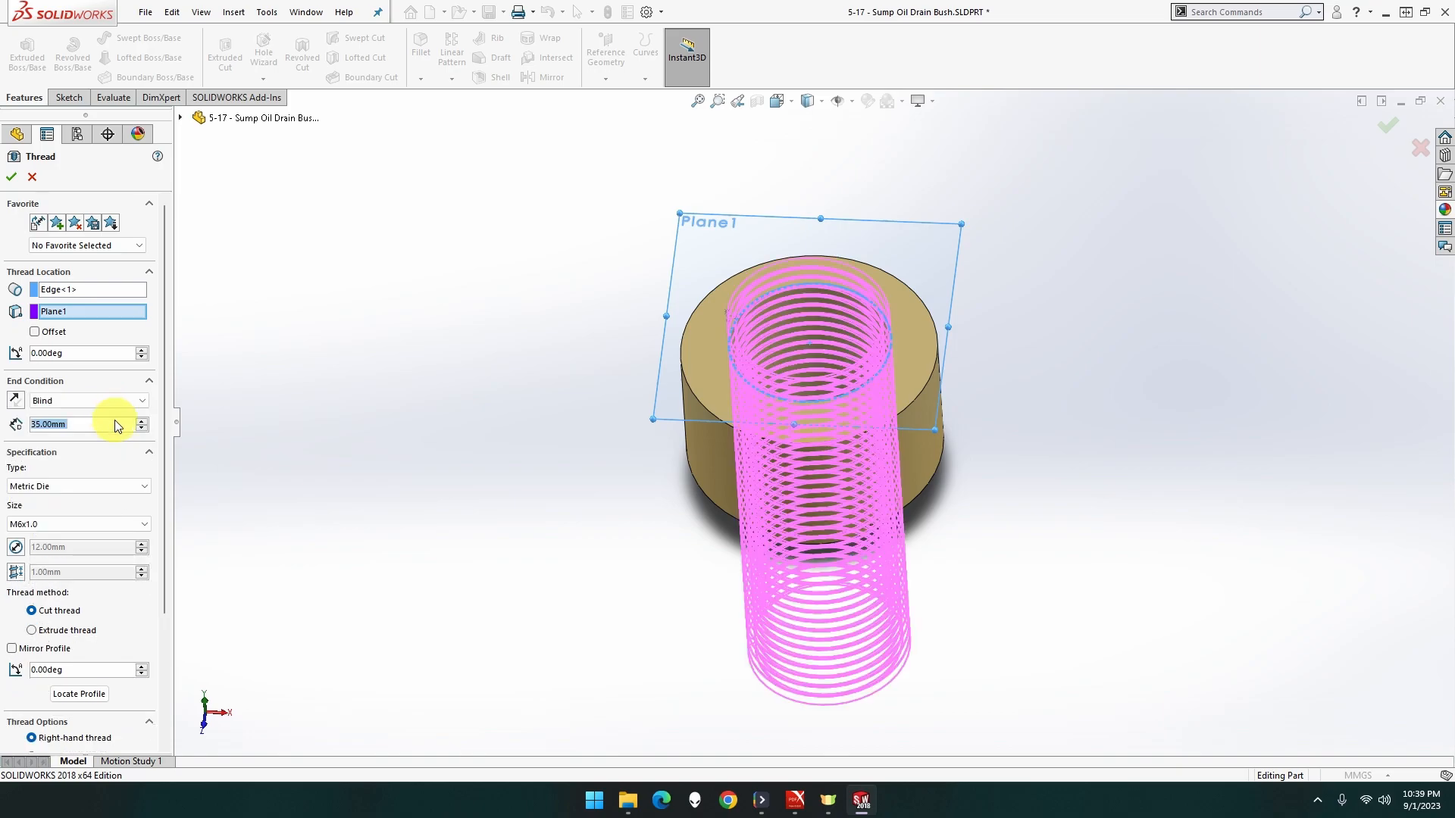
- Create the bore thread as an M12x1.5 Metric Die extruded thread, trimmed with the start and end faces
click(85, 526)
scroll(95, 379, up, 13)
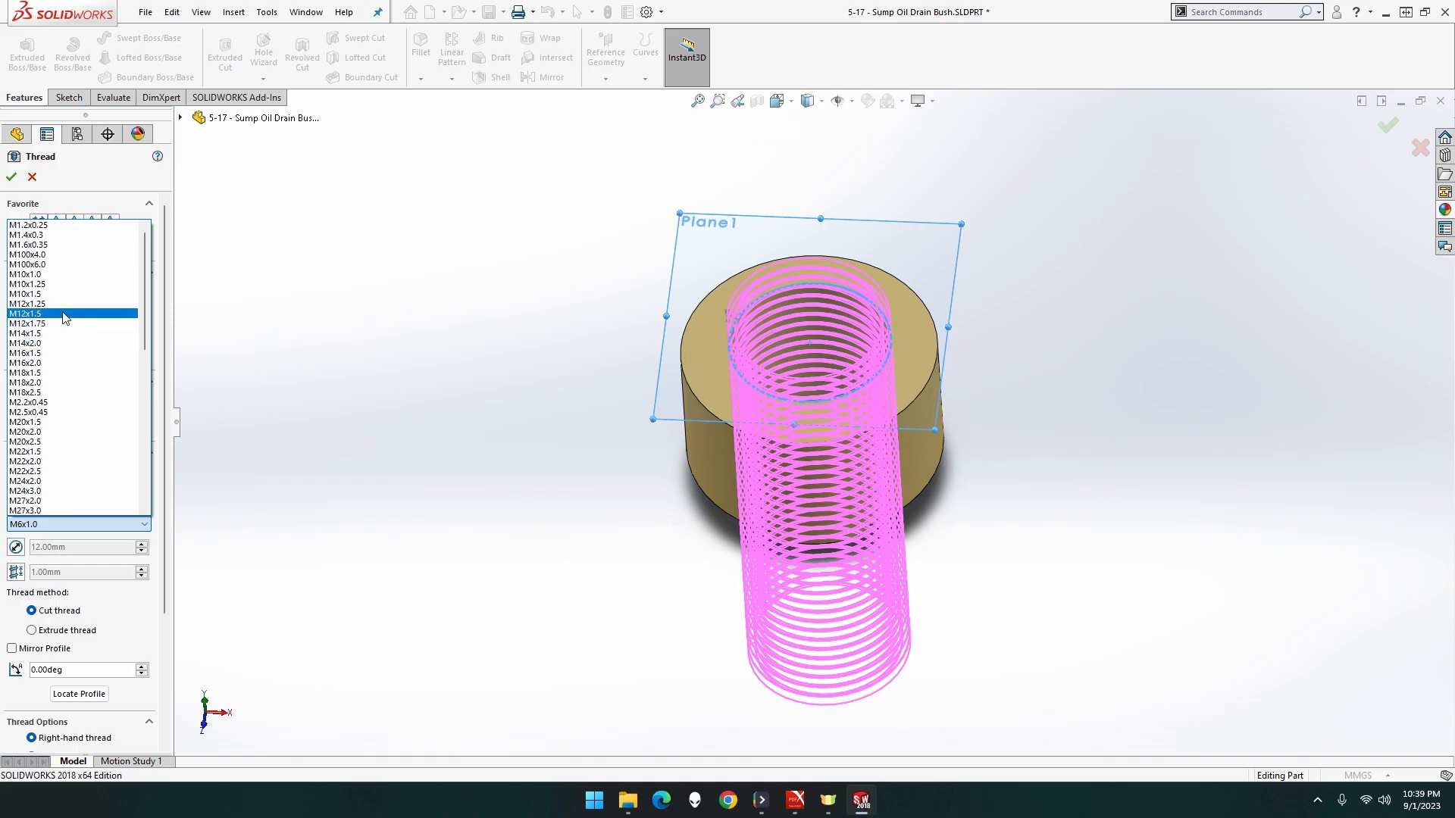
click(64, 313)
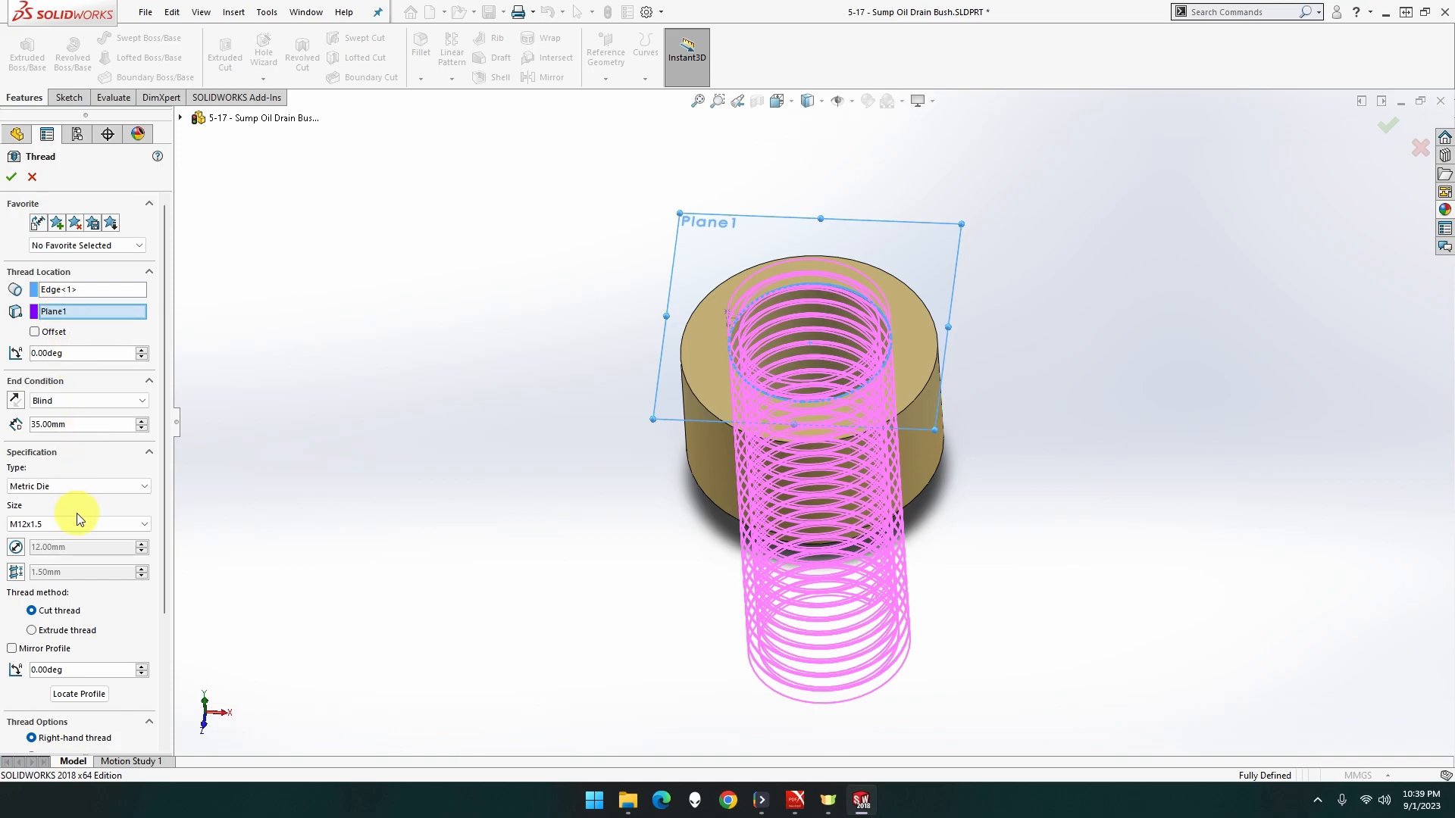
click(65, 629)
scroll(115, 620, down, 3)
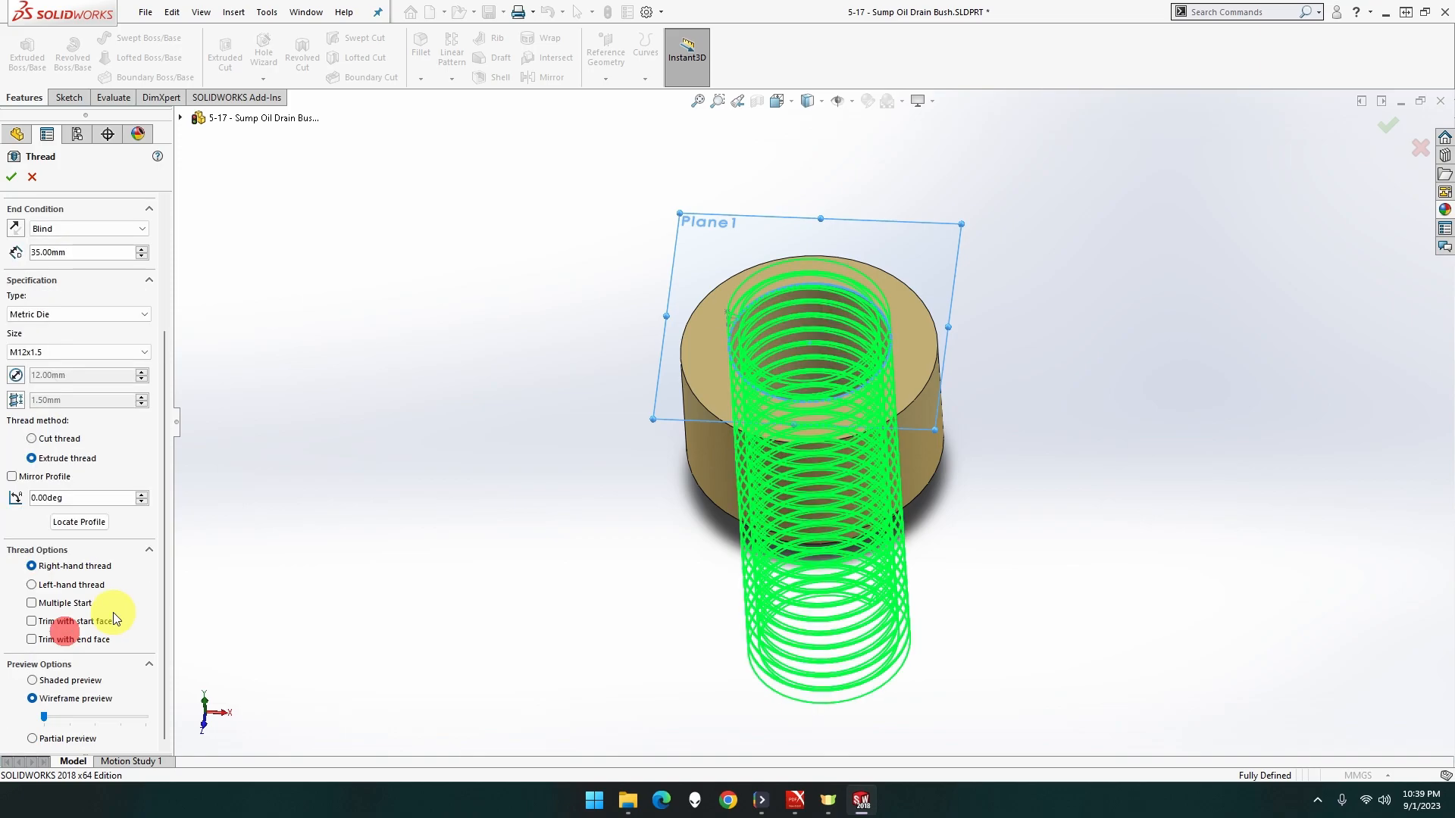
click(104, 626)
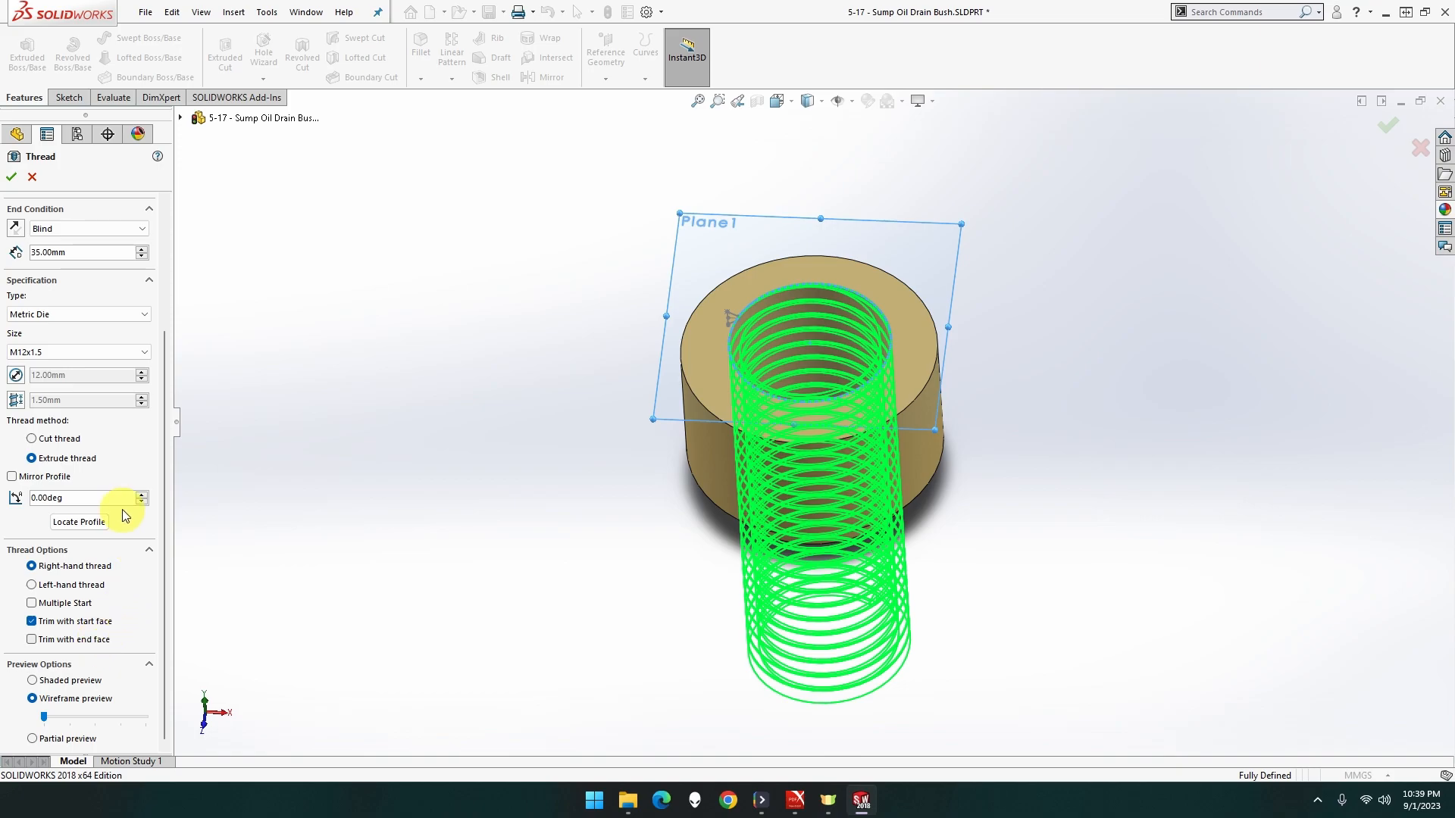
click(35, 641)
click(12, 179)
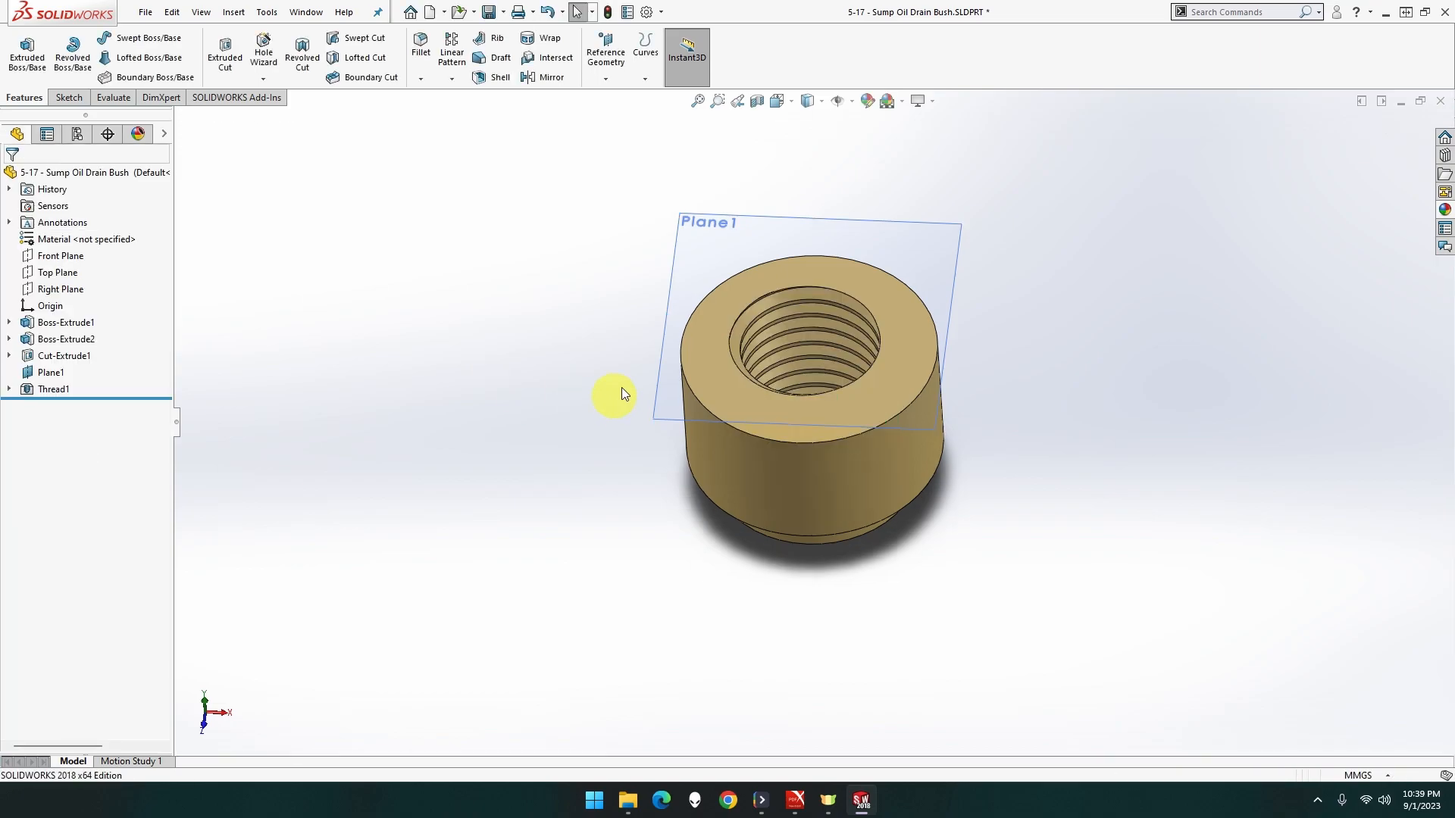
- Hide the reference plane above the bush and fit the threaded part in the view
right_click(753, 253)
click(817, 235)
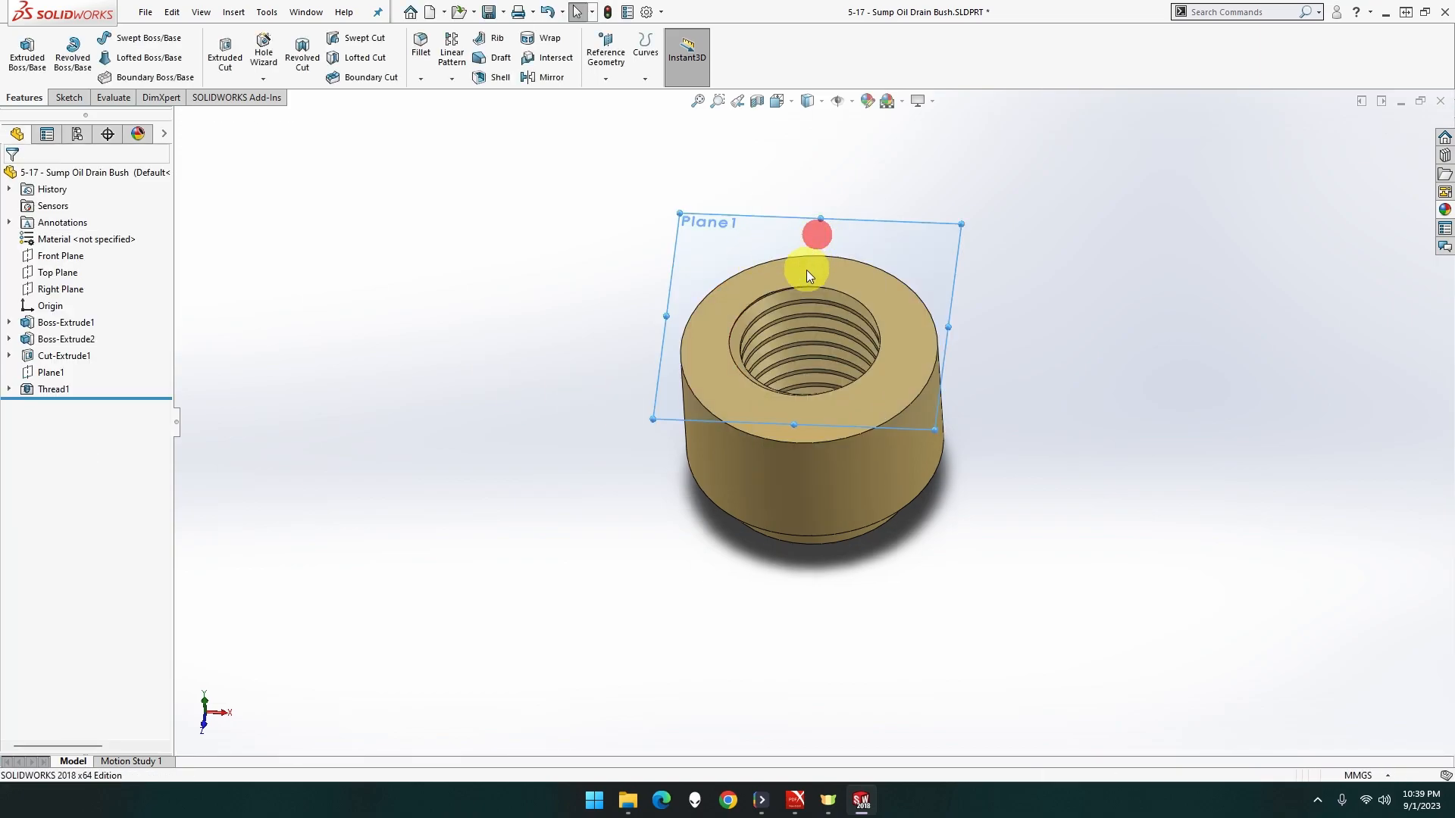
mouse_move(870, 308)
middle_down()
mouse_move(850, 363)
mouse_move(884, 314)
mouse_move(779, 298)
mouse_move(845, 315)
middle_up()
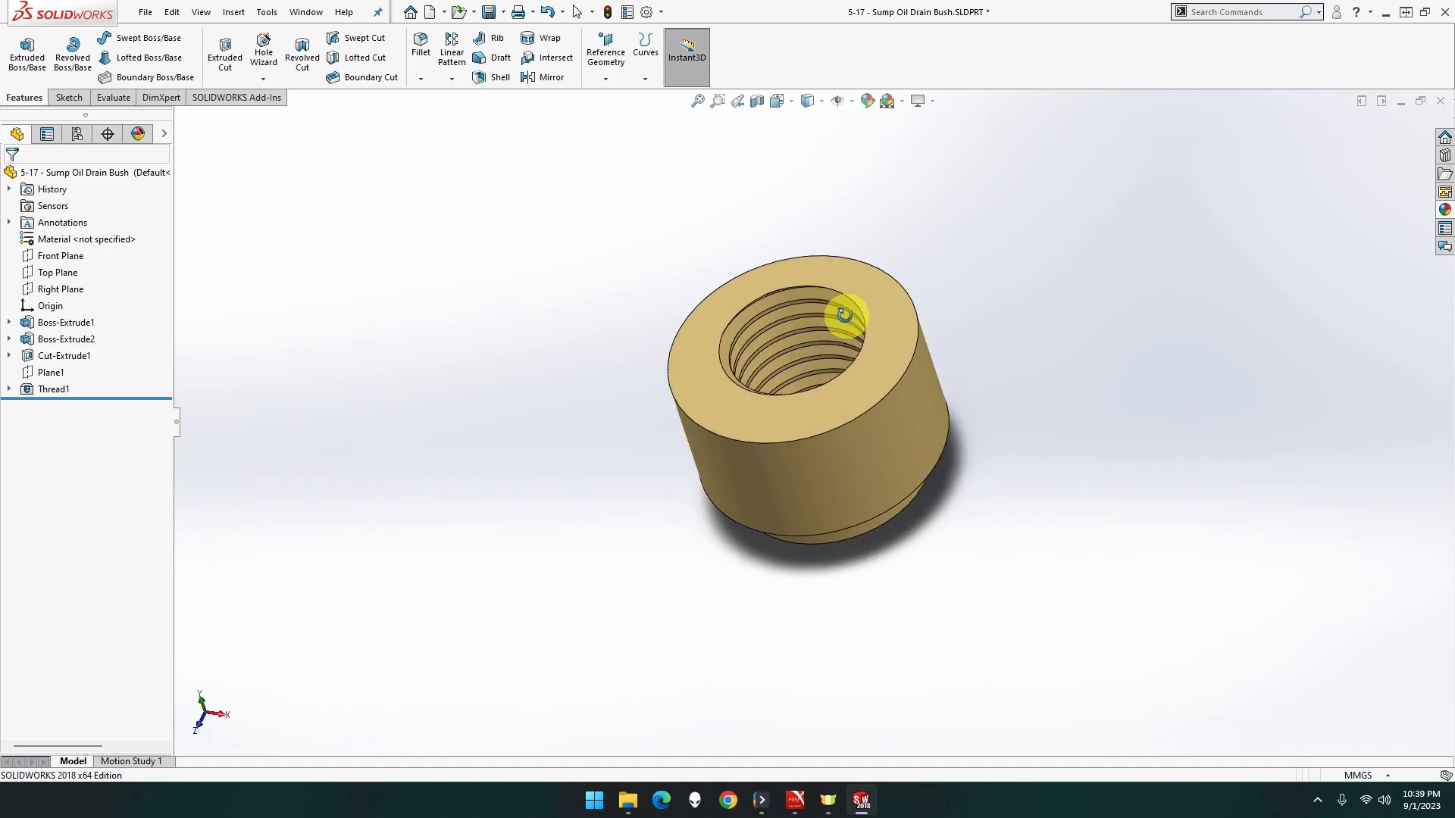
click(698, 101)
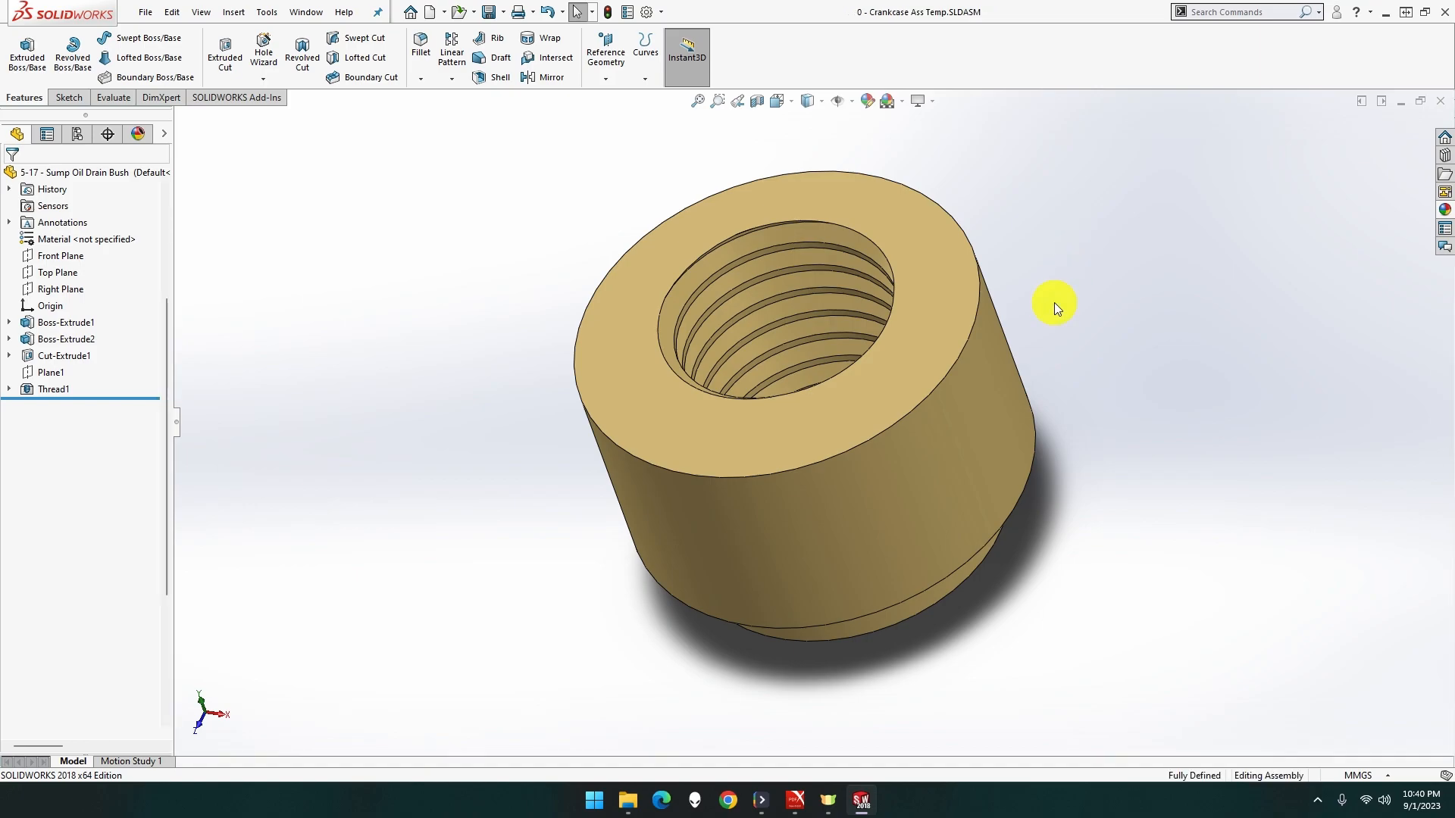
- Switch to the 0 - Crankcase Ass Temp assembly and open its 5-15 Sump Pan part
key(ctrl+Tab)
middle_drag(979, 420, 918, 293)
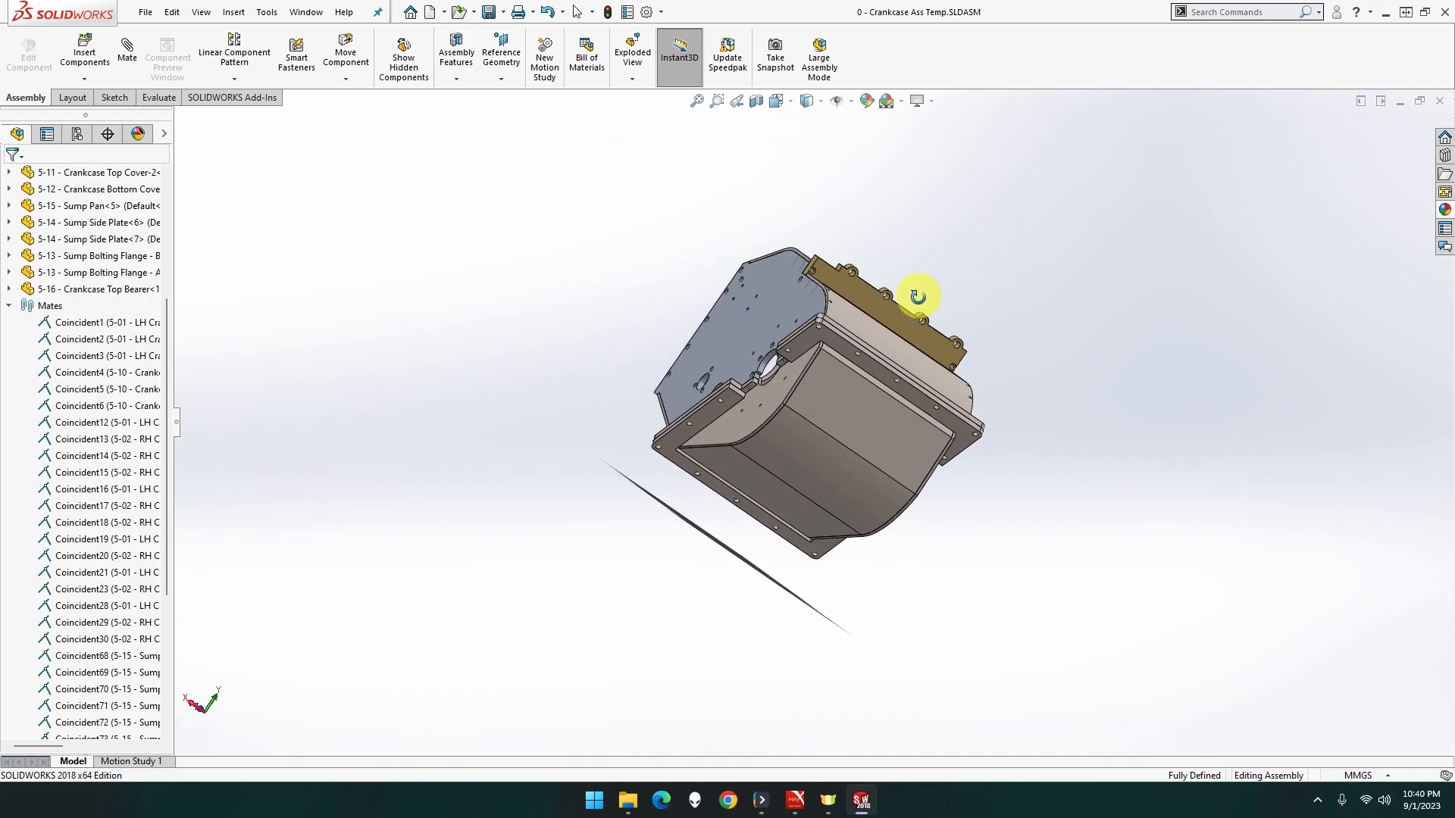
right_click(861, 425)
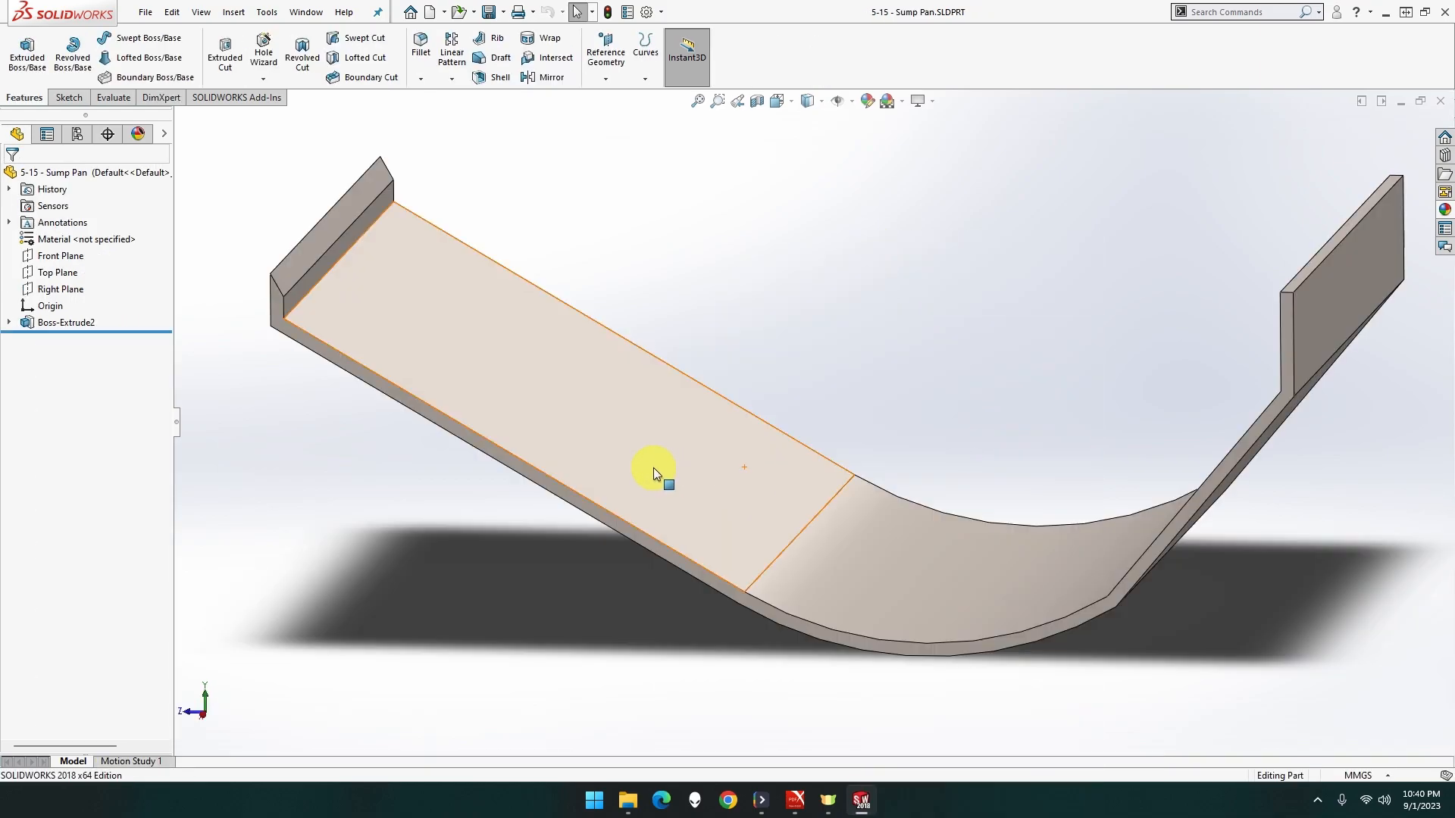
- Start a sketch on the sump pan's long flat inner face, viewed normal to it with hidden lines visible
middle_drag(645, 462, 577, 12)
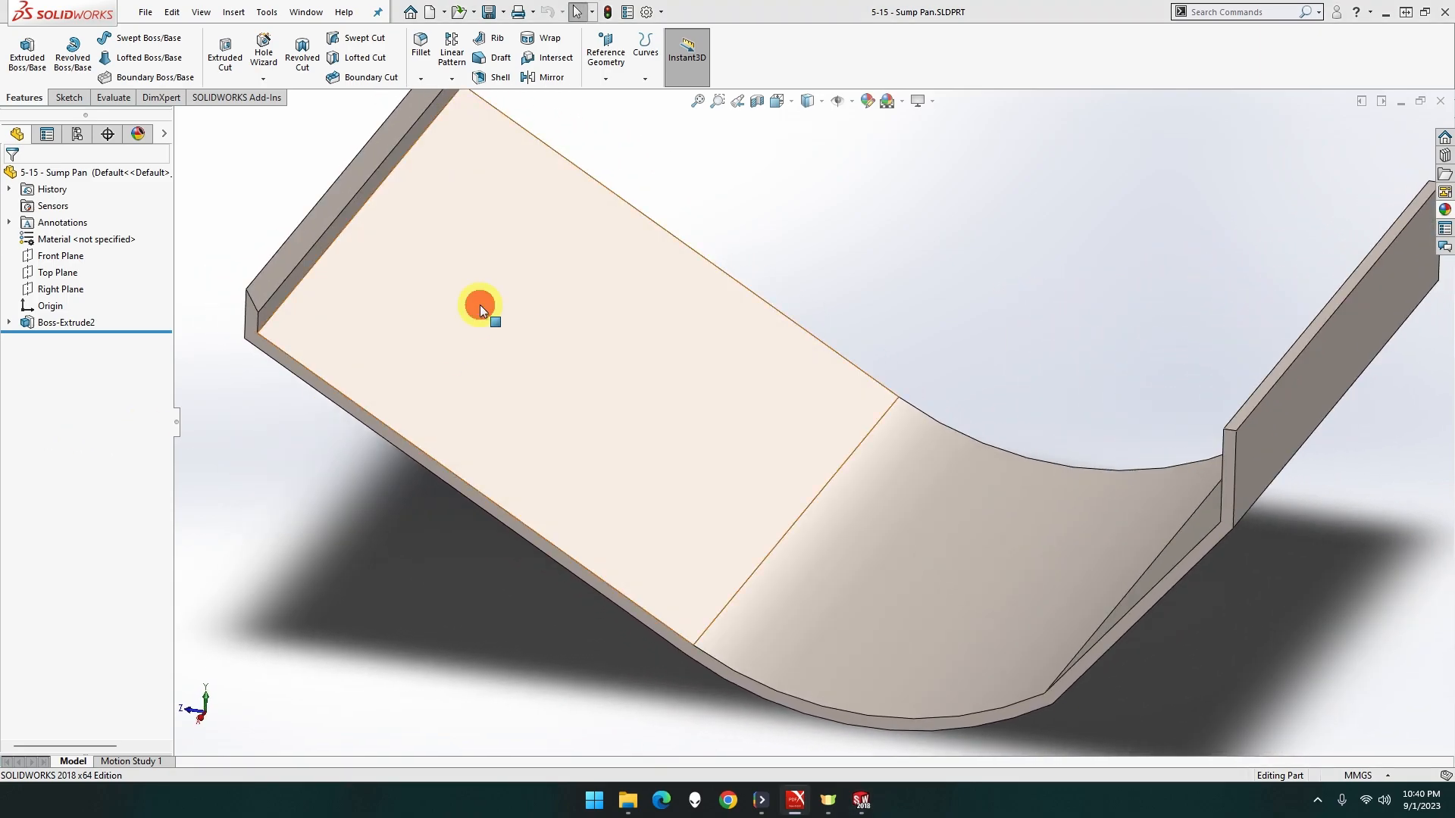
right_click(479, 304)
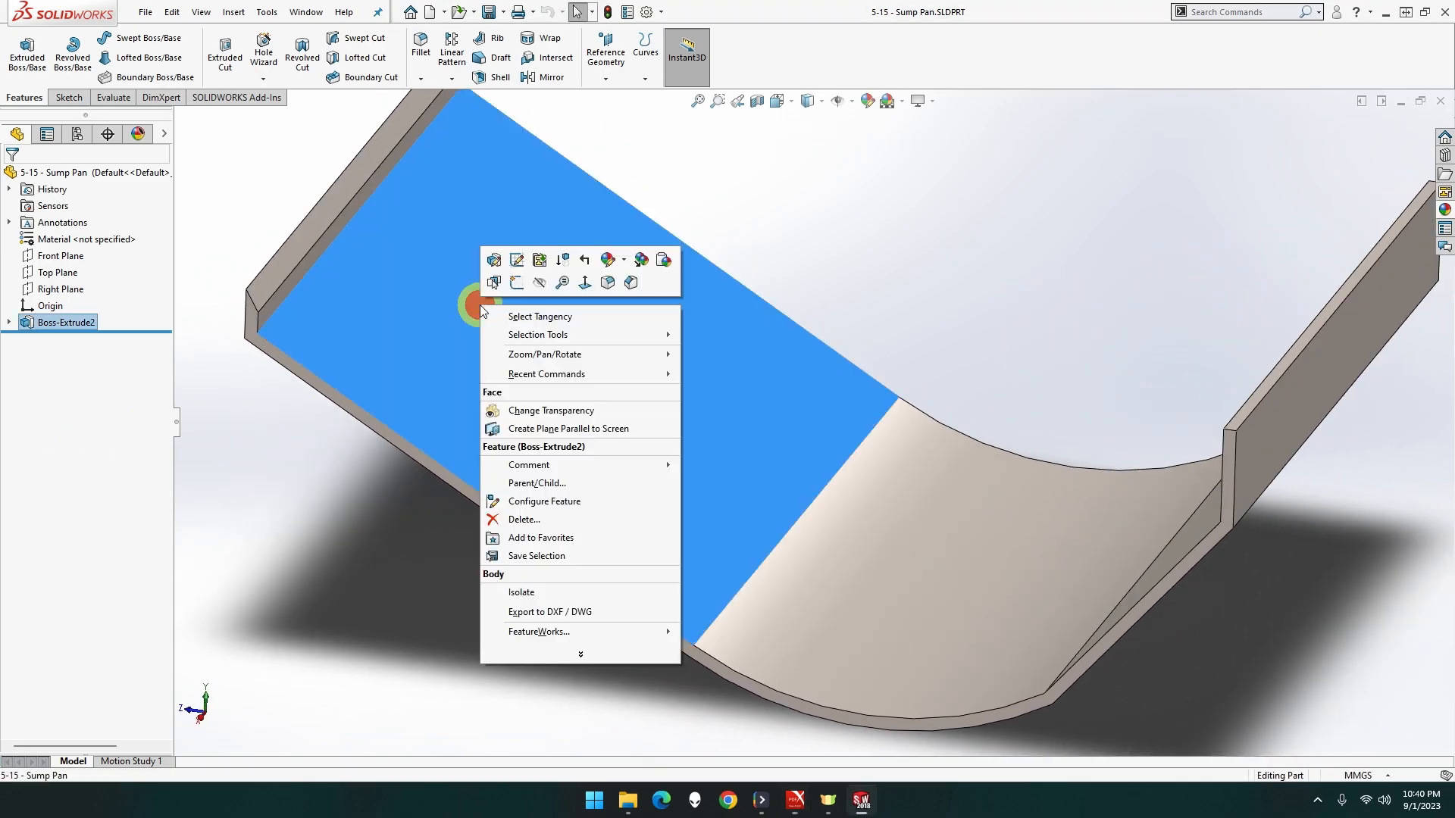
click(517, 286)
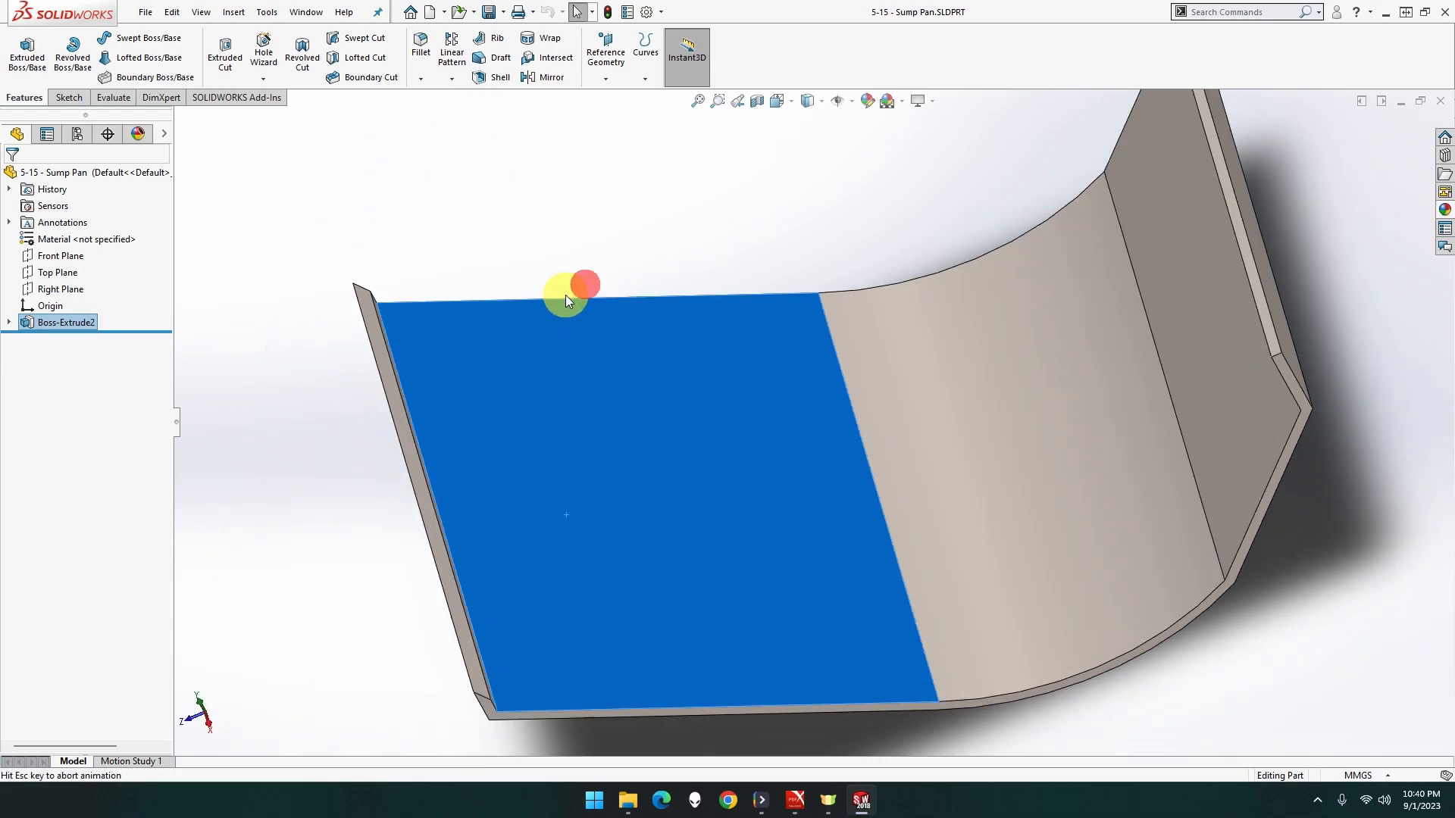
right_click(804, 559)
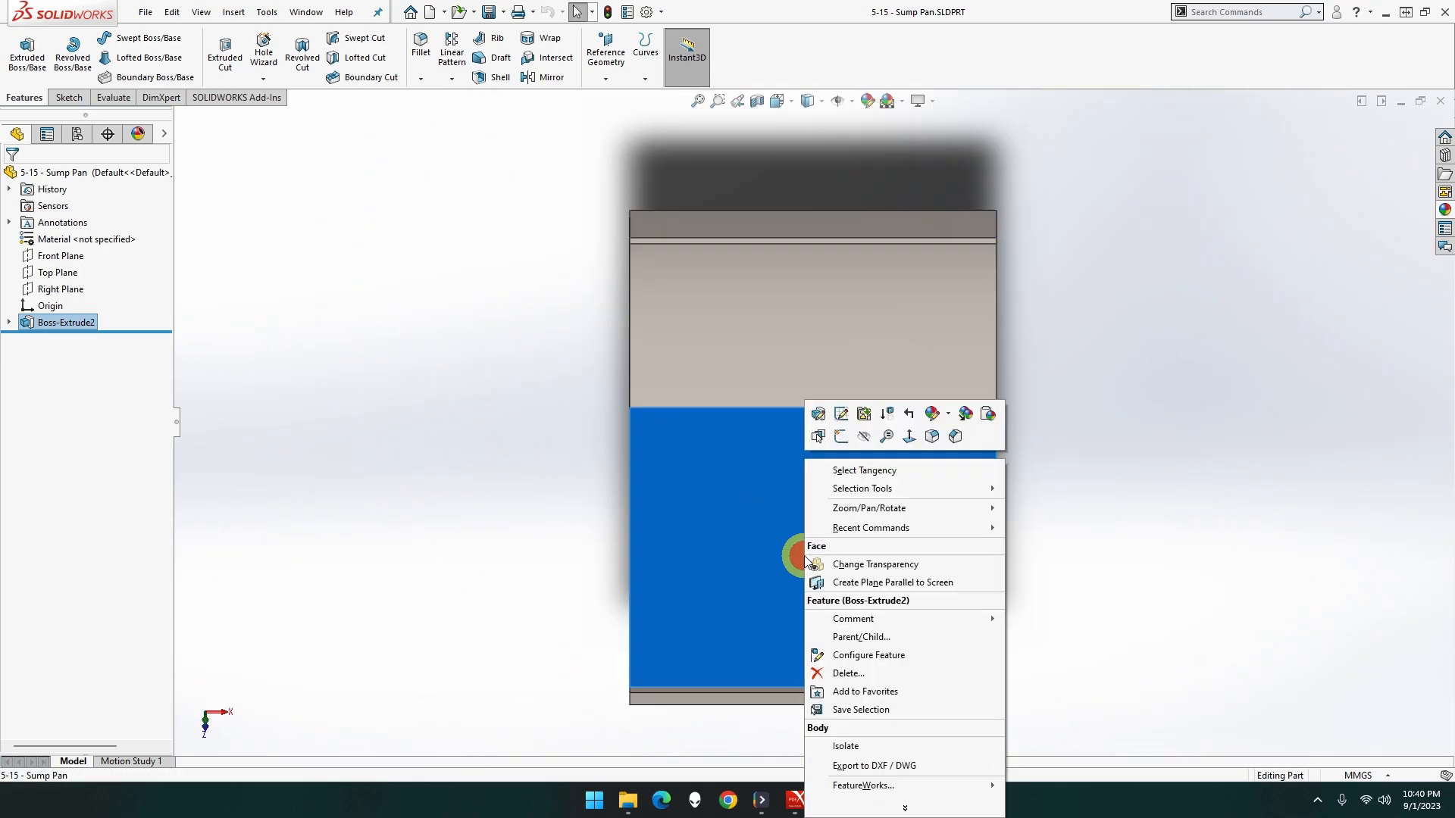
click(841, 438)
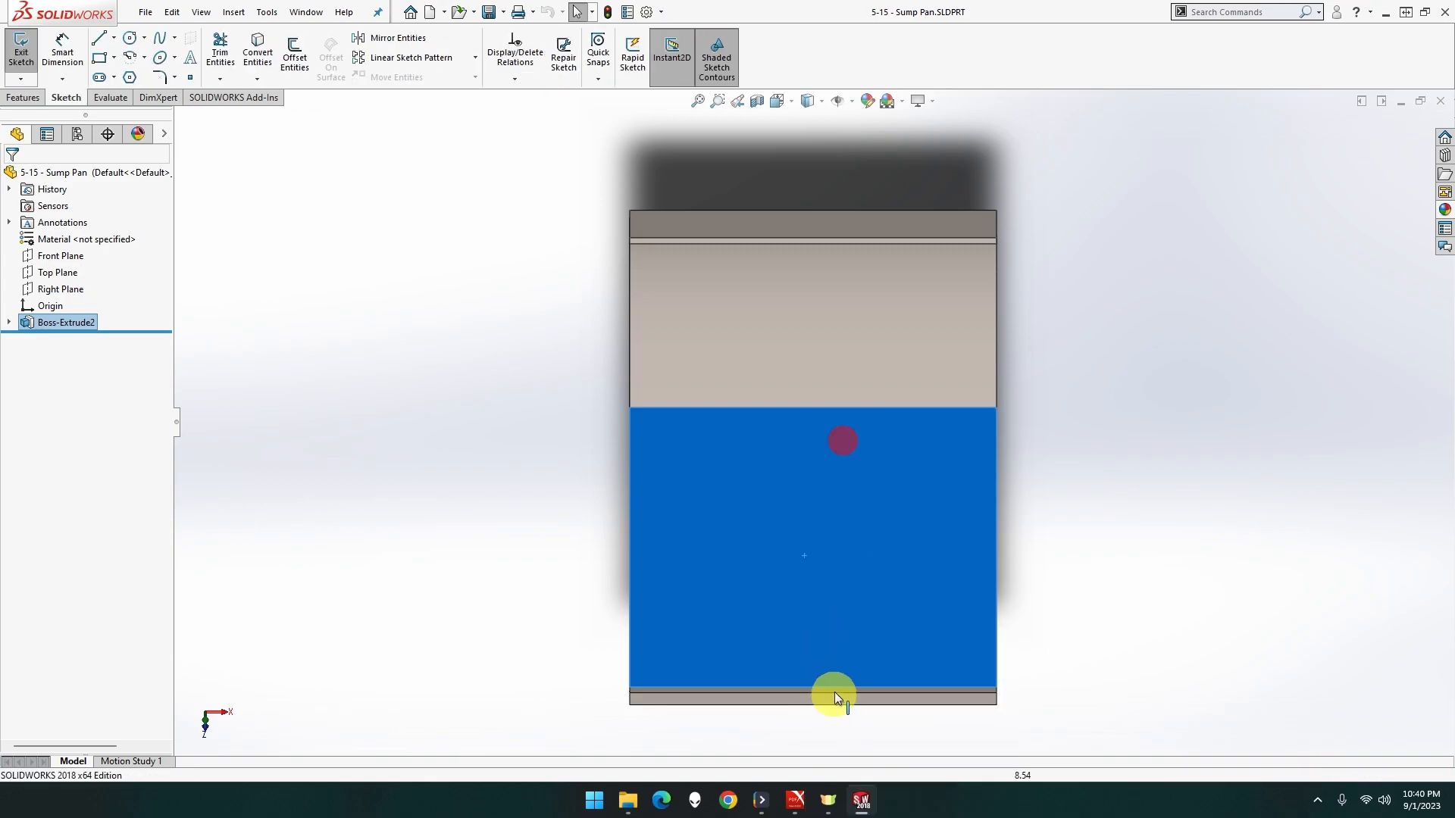
scroll(836, 682, down, 5)
scroll(806, 547, up, 1)
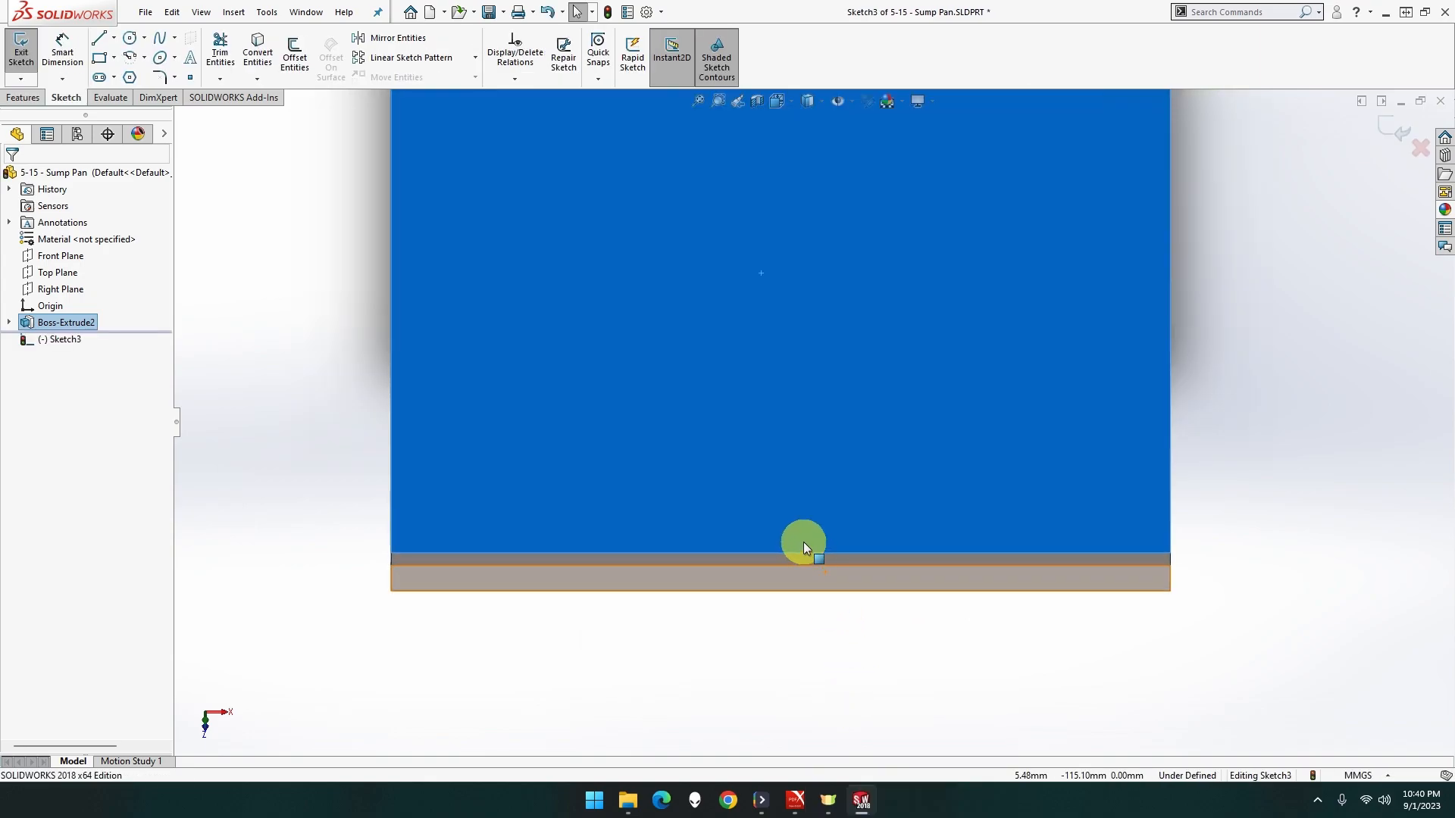
click(819, 105)
click(820, 178)
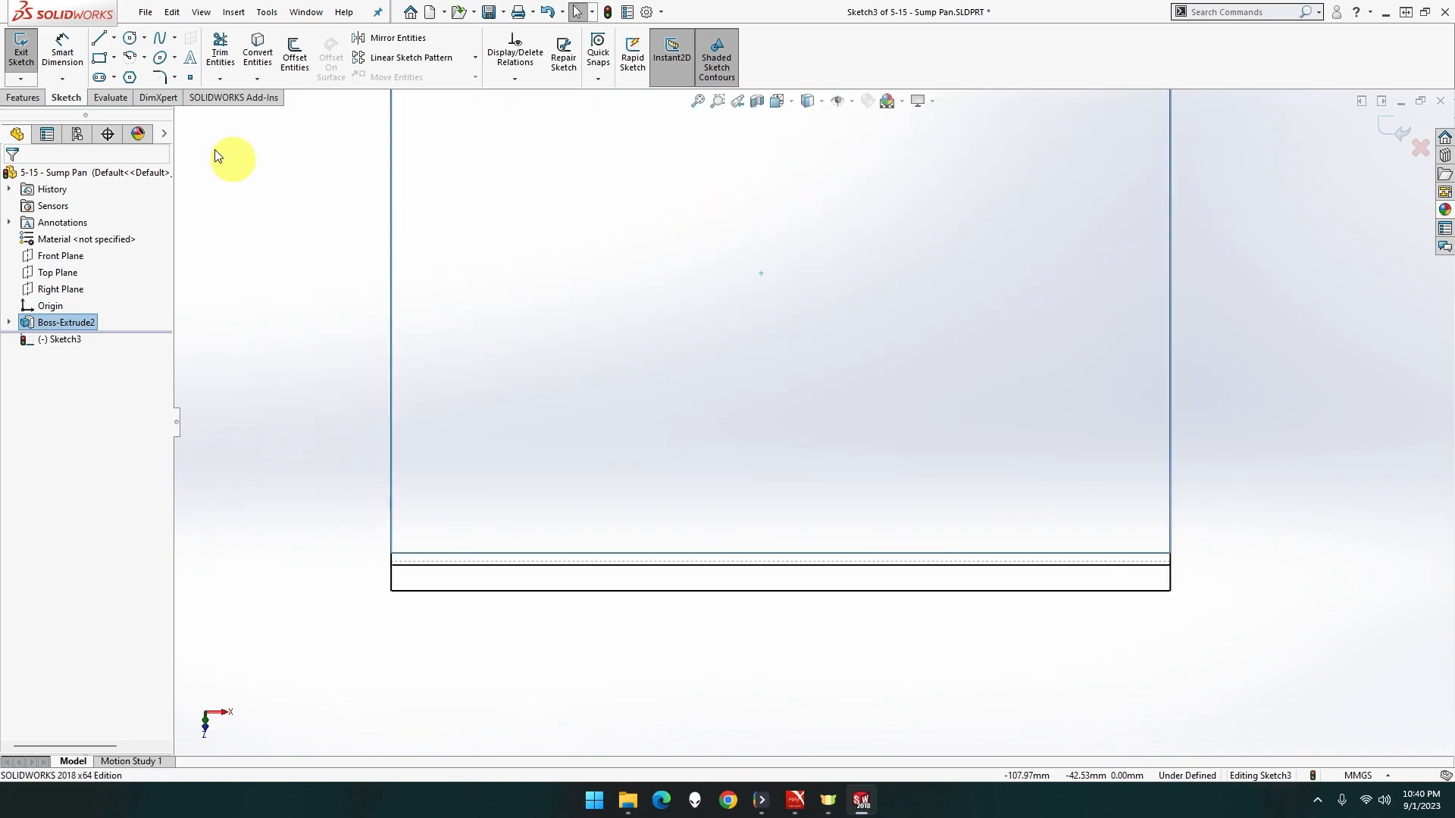
- Draw a circle of about 13.9 mm radius near the middle of the face, above the pan's lip
click(129, 38)
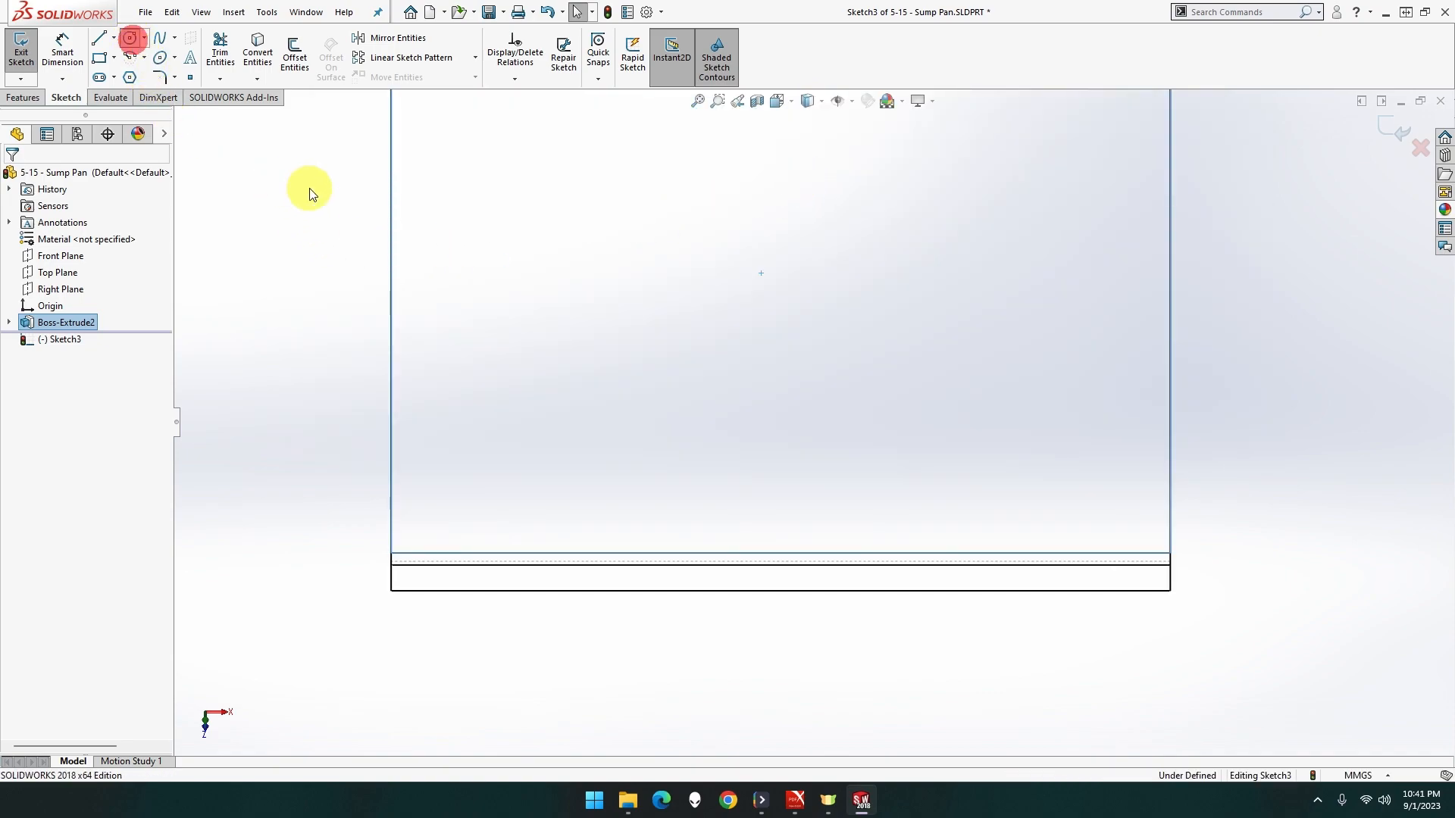
click(762, 447)
click(813, 489)
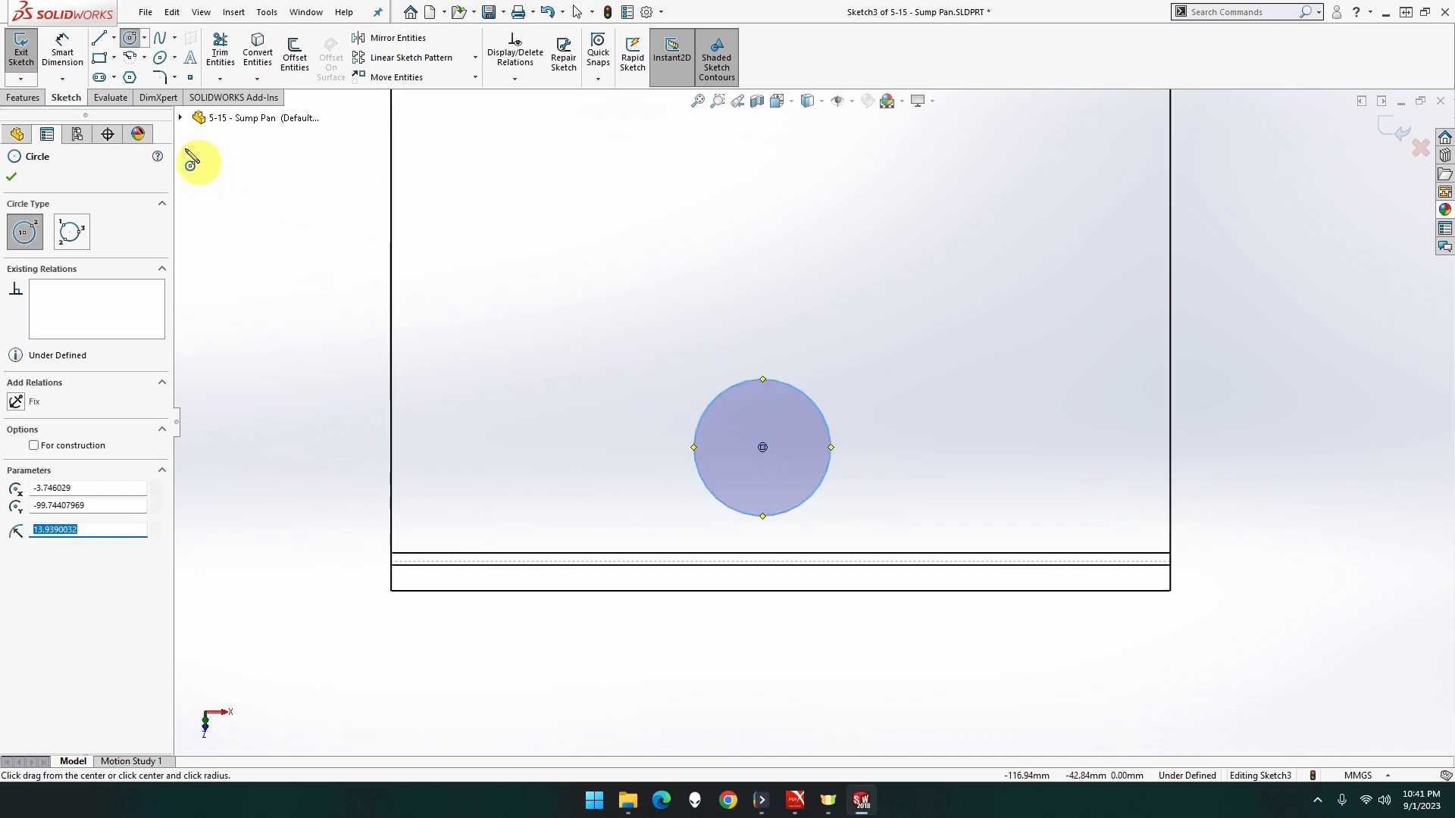
- Dimension the sump pan circle's diameter as 15 mm
click(60, 50)
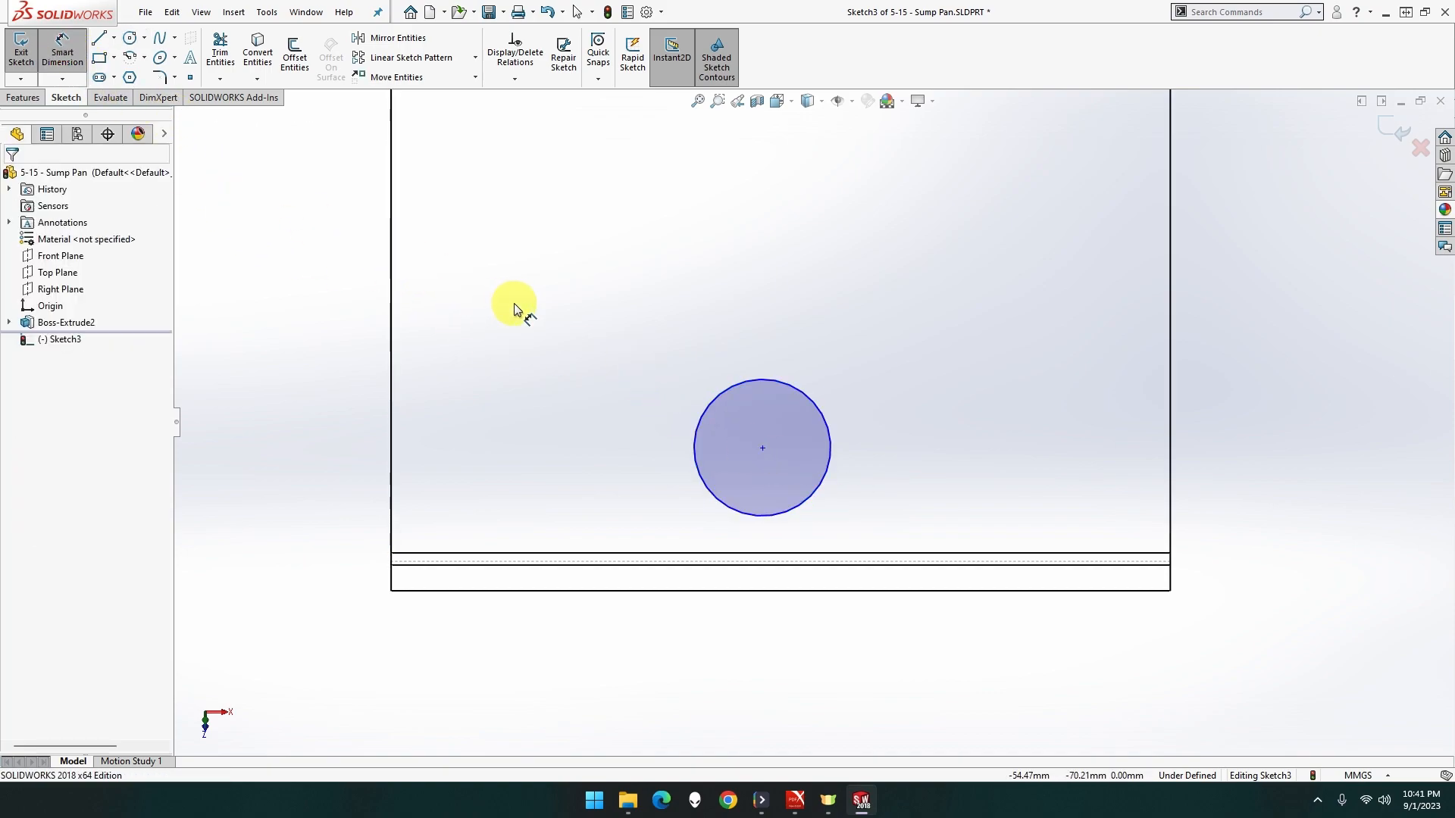
click(711, 397)
click(608, 308)
text(15)
key(Return)
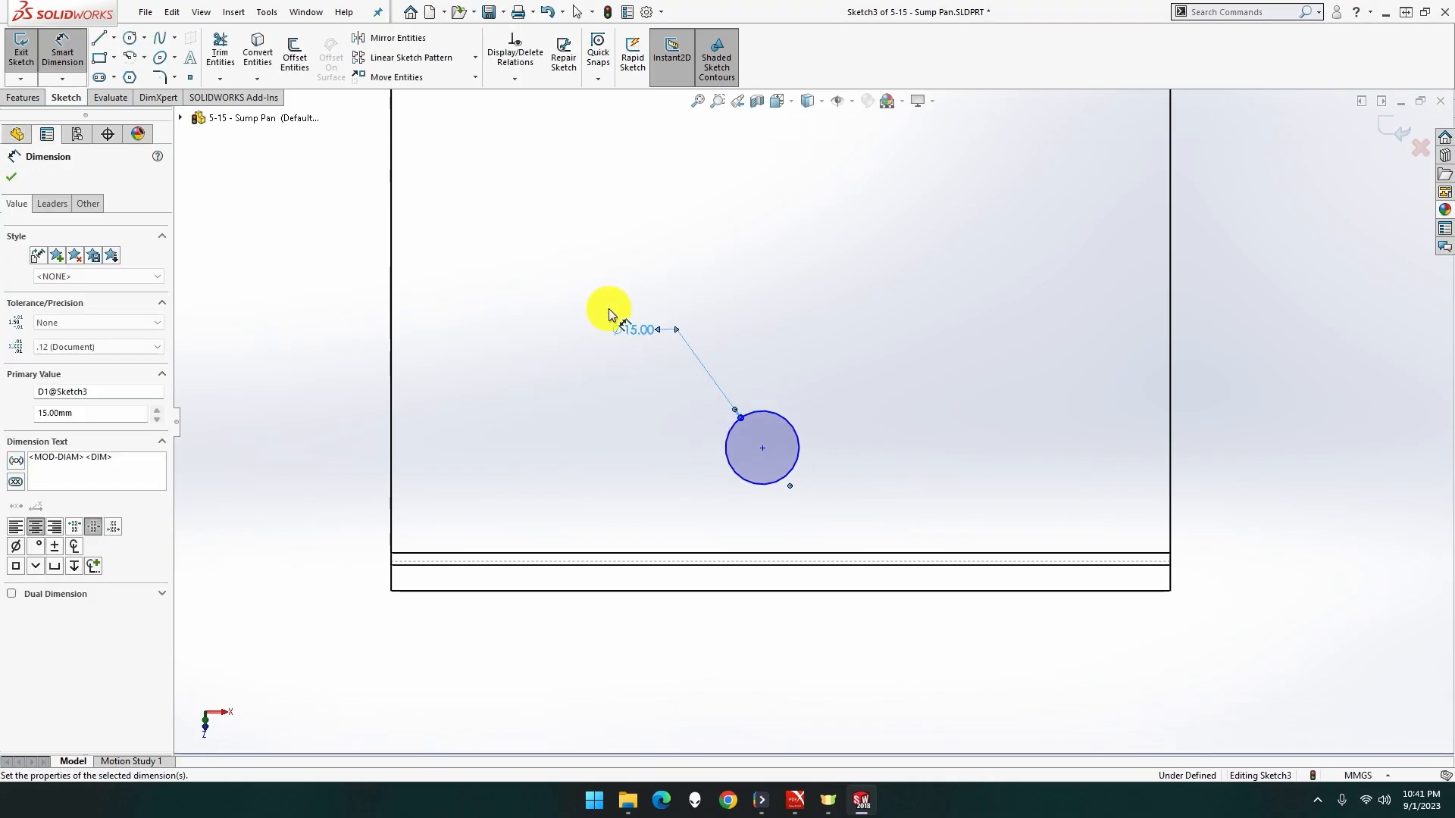
- Dimension the circle's centre 12 mm from the dashed hidden edge at the pan's lip
click(763, 449)
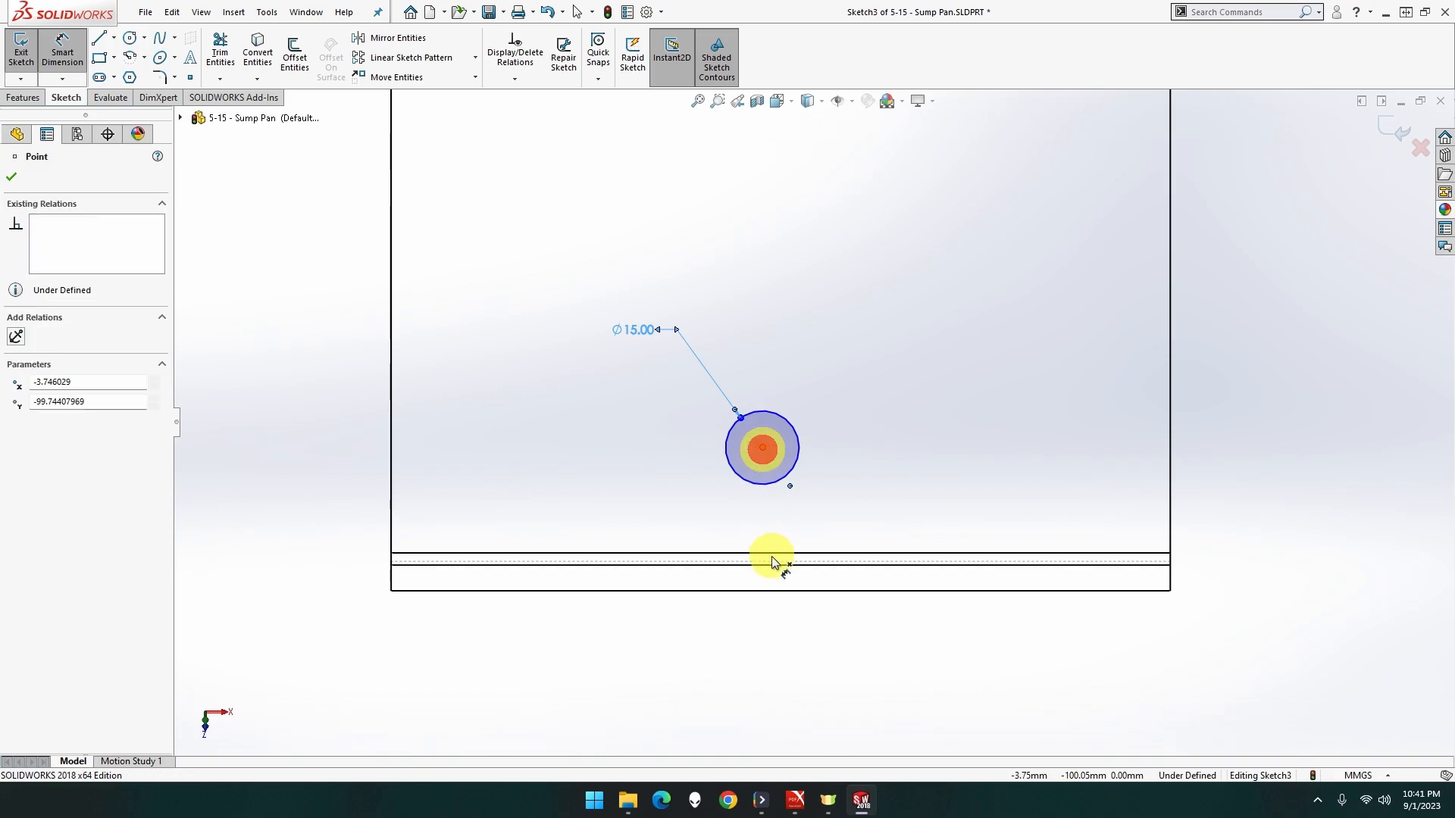
click(771, 561)
click(863, 510)
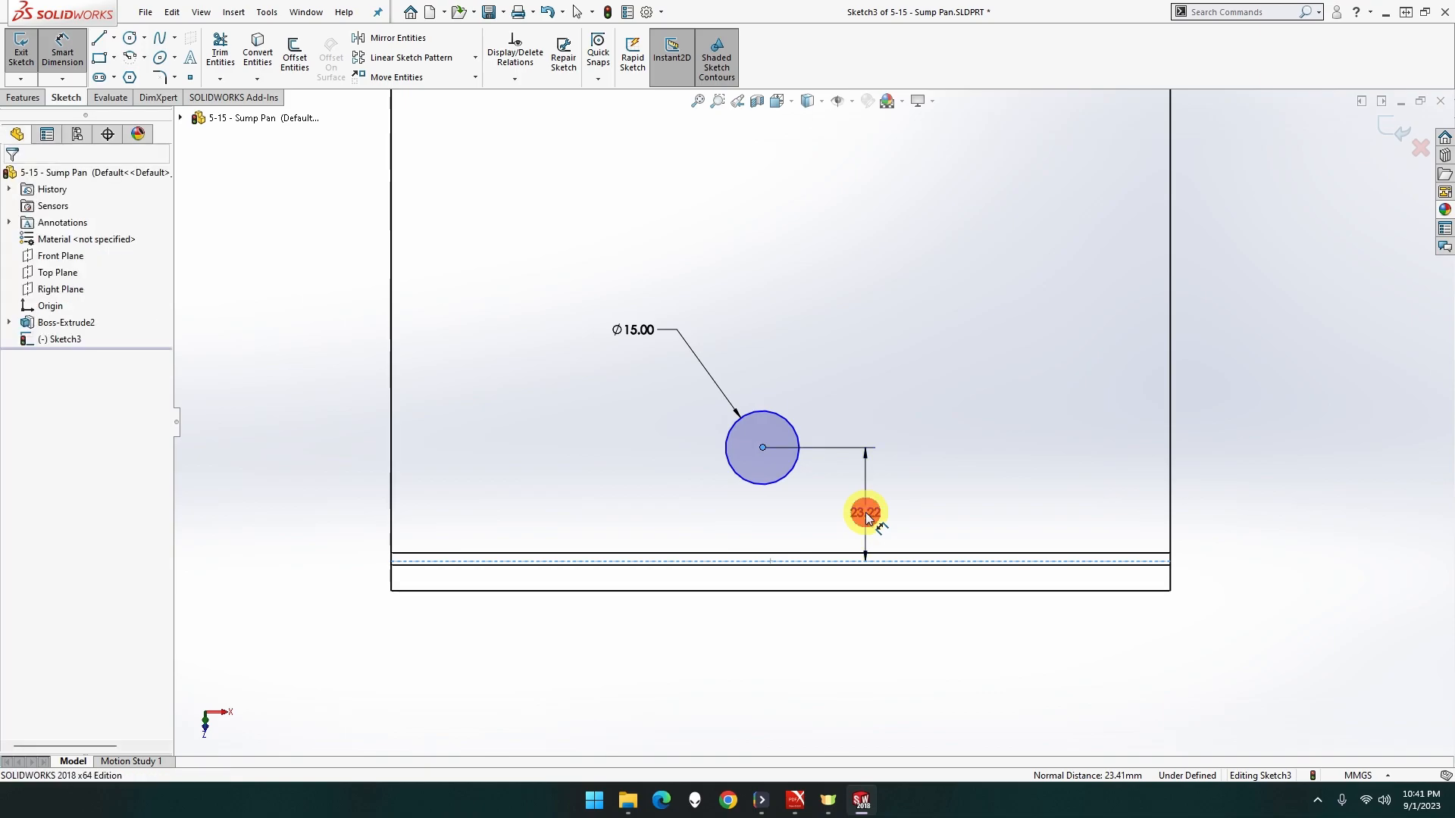
text(12)
key(Return)
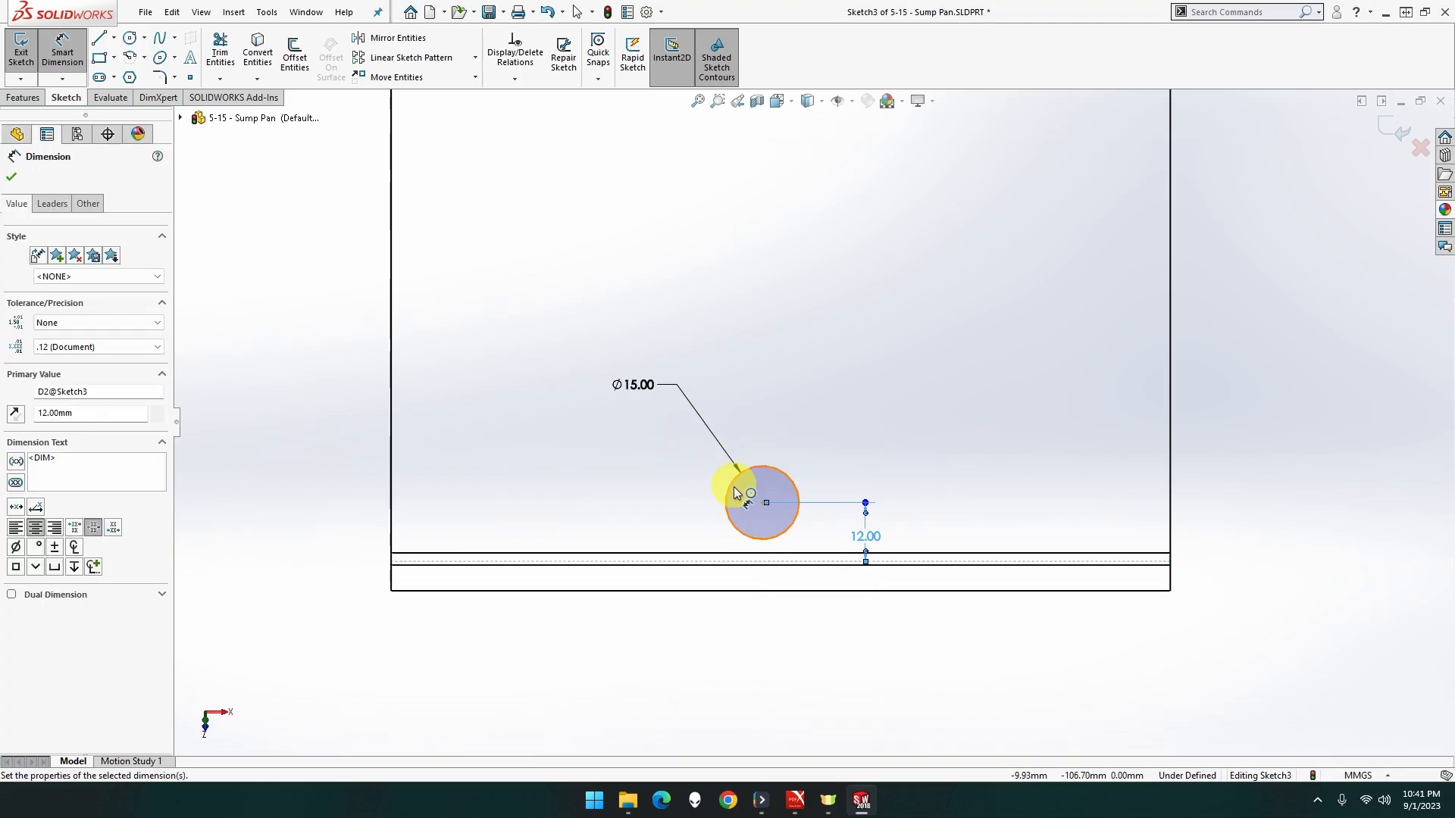
key(Escape)
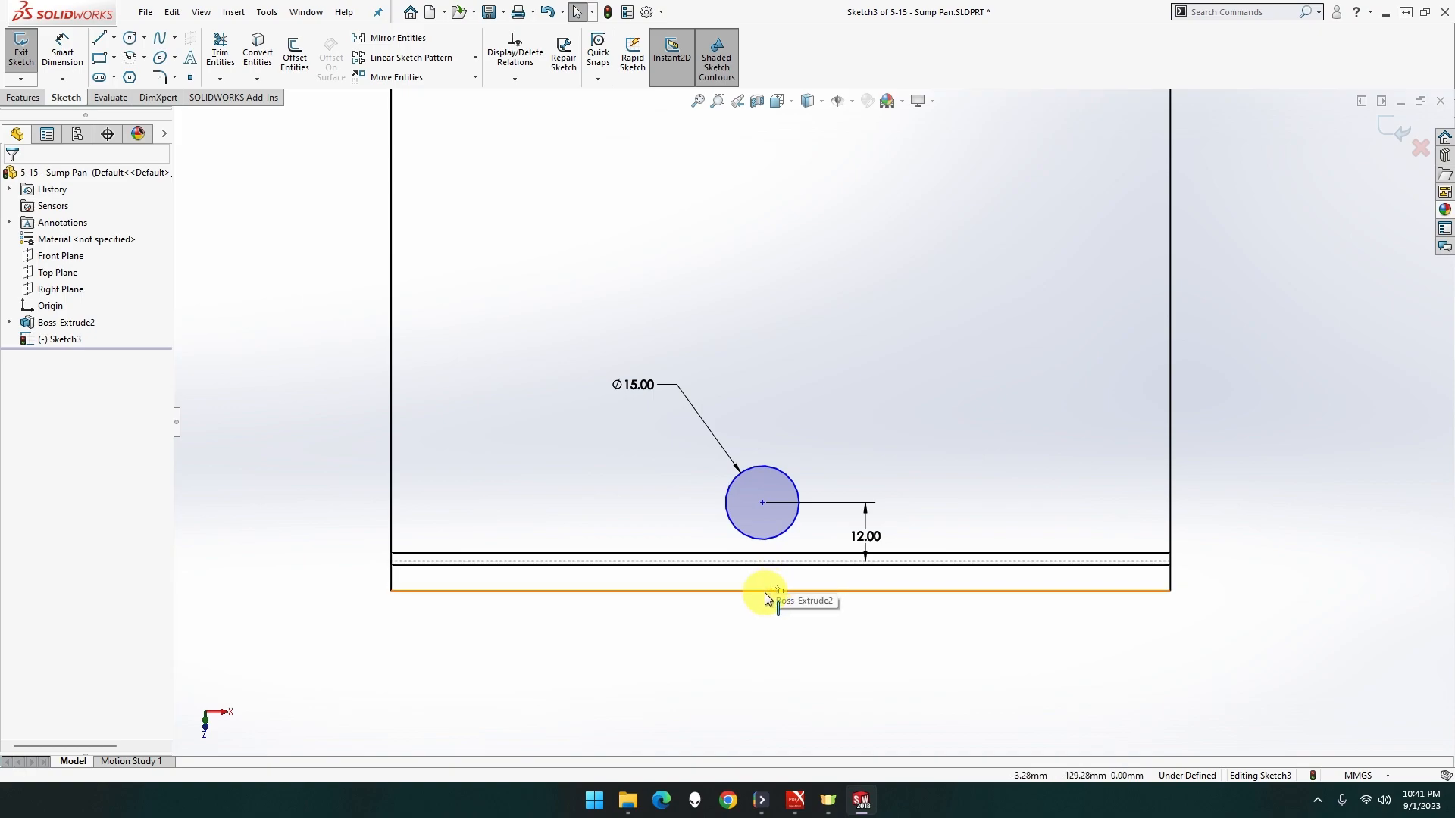
click(781, 592)
ctrl+click(763, 503)
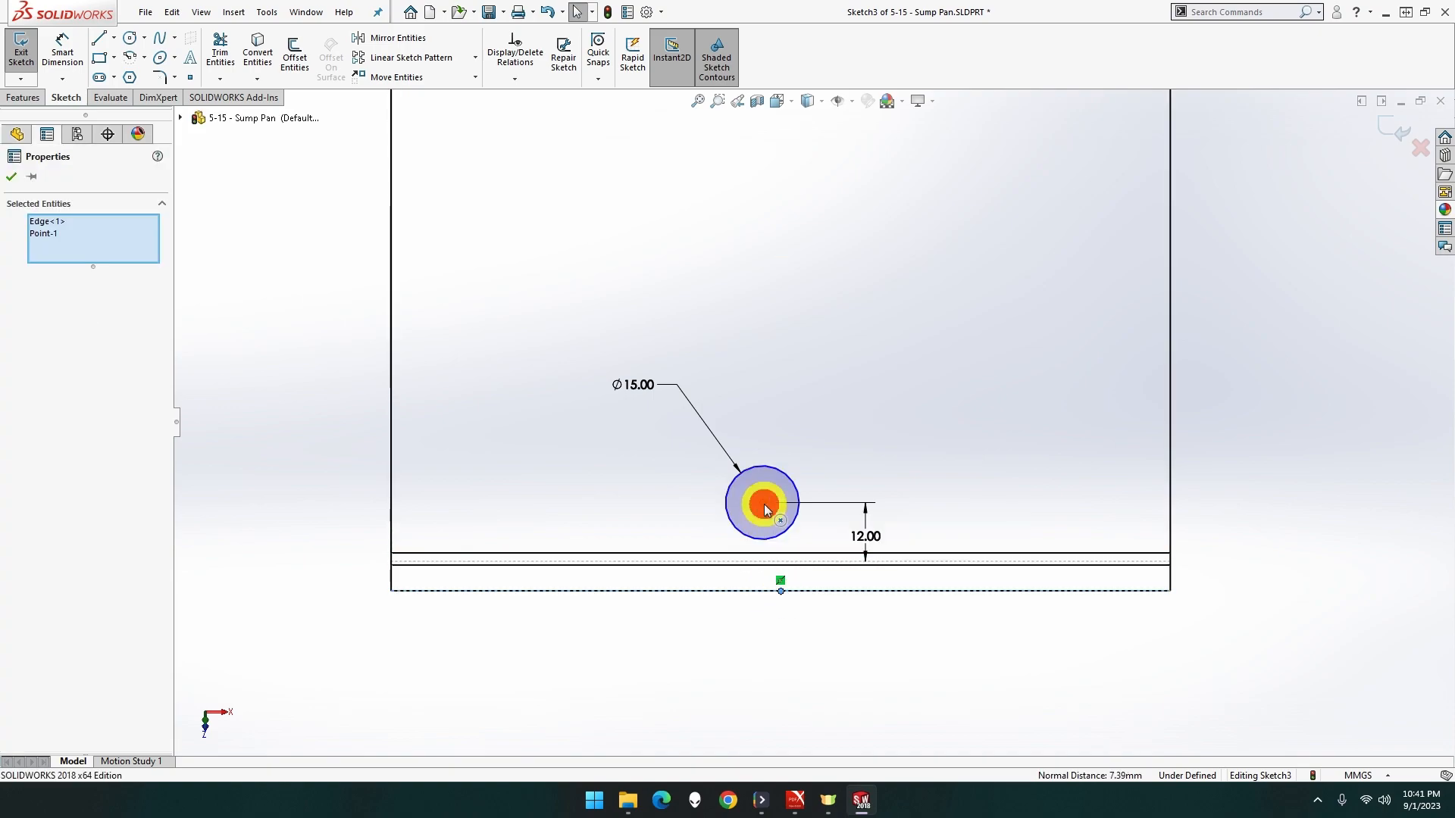
click(755, 597)
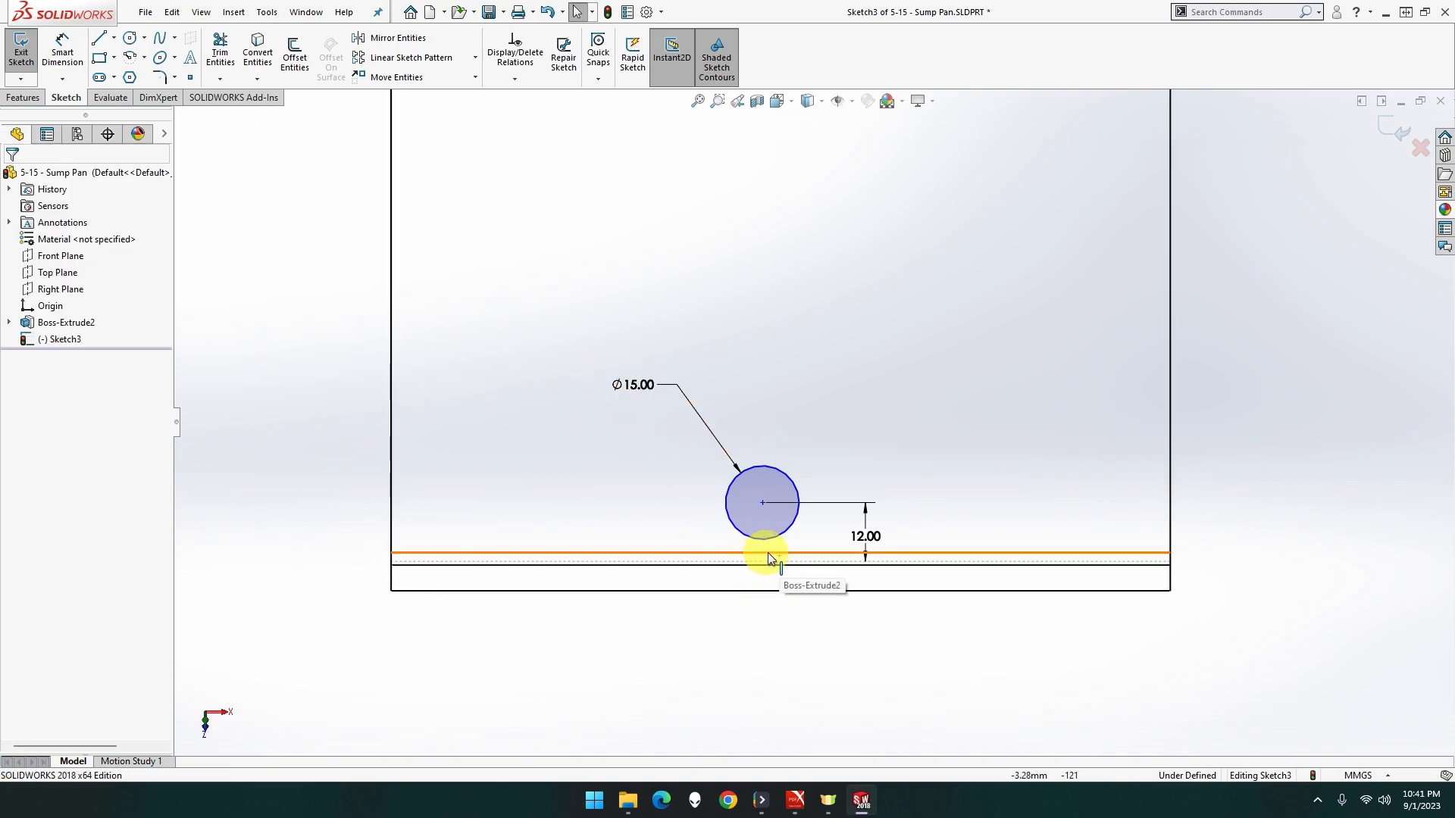
click(781, 558)
ctrl+click(762, 503)
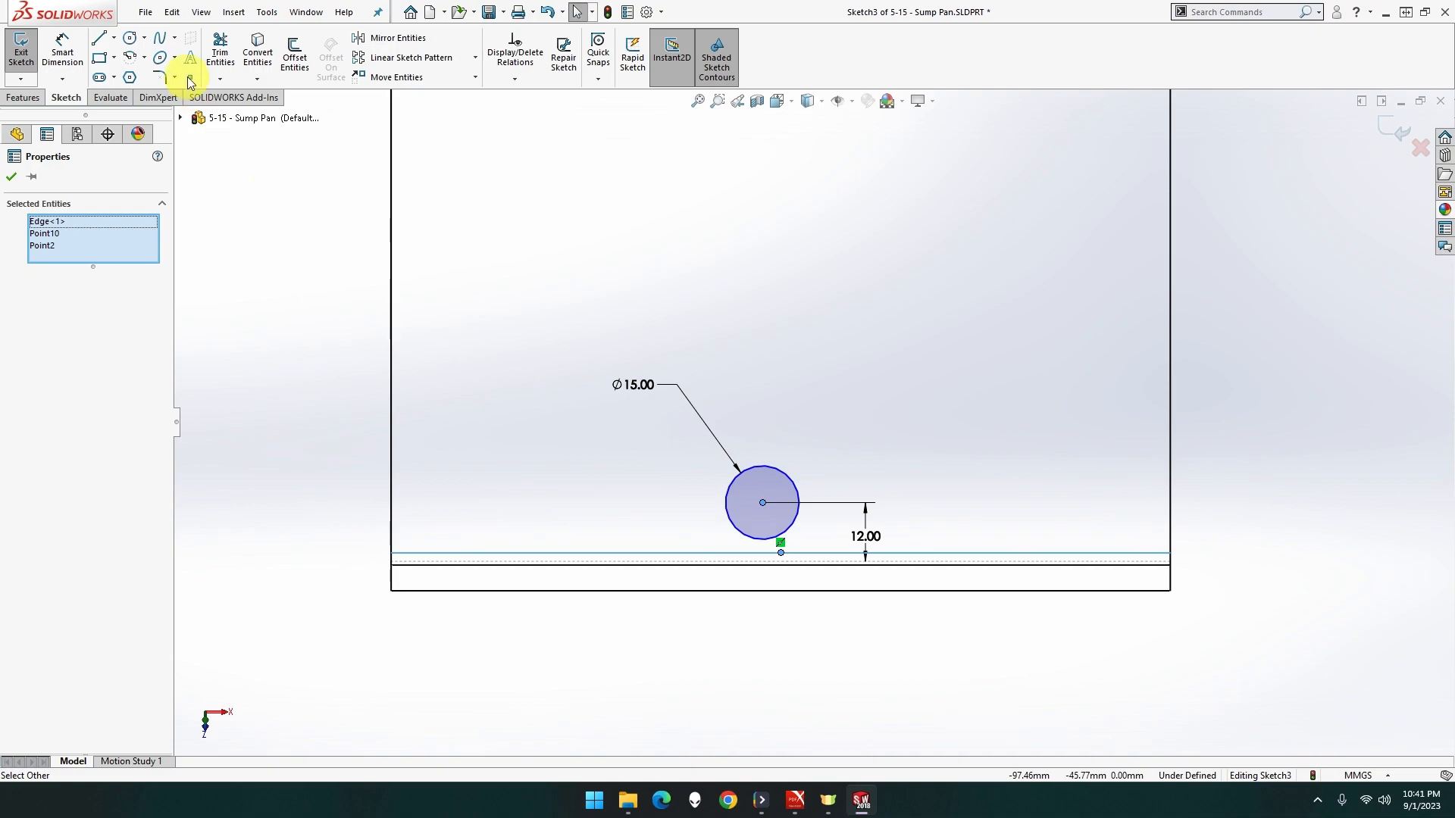
- Dimension the drain-hole circle's centre 79.5 mm from the sump pan's left side edge
click(60, 50)
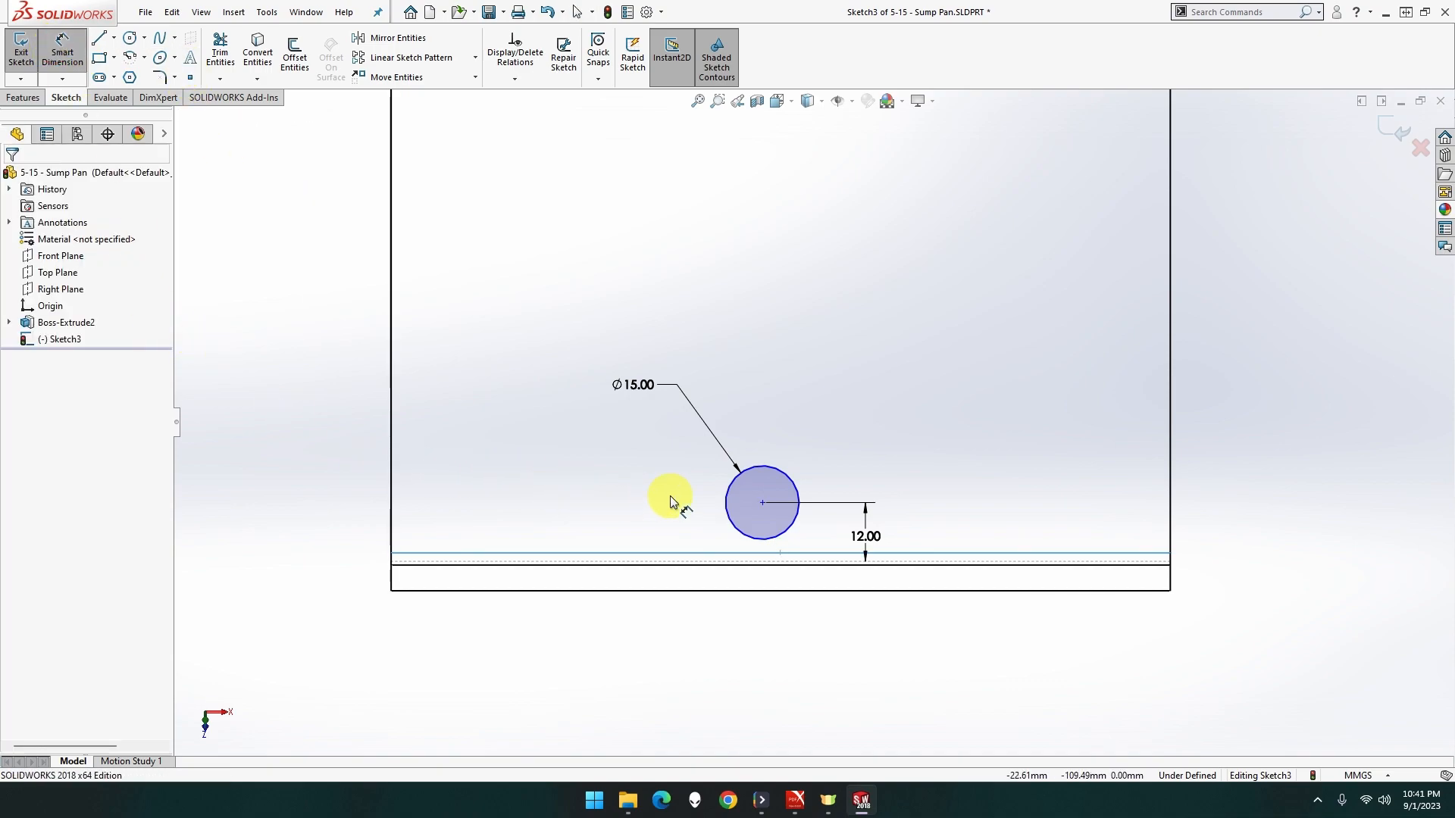
click(761, 503)
click(388, 510)
click(424, 491)
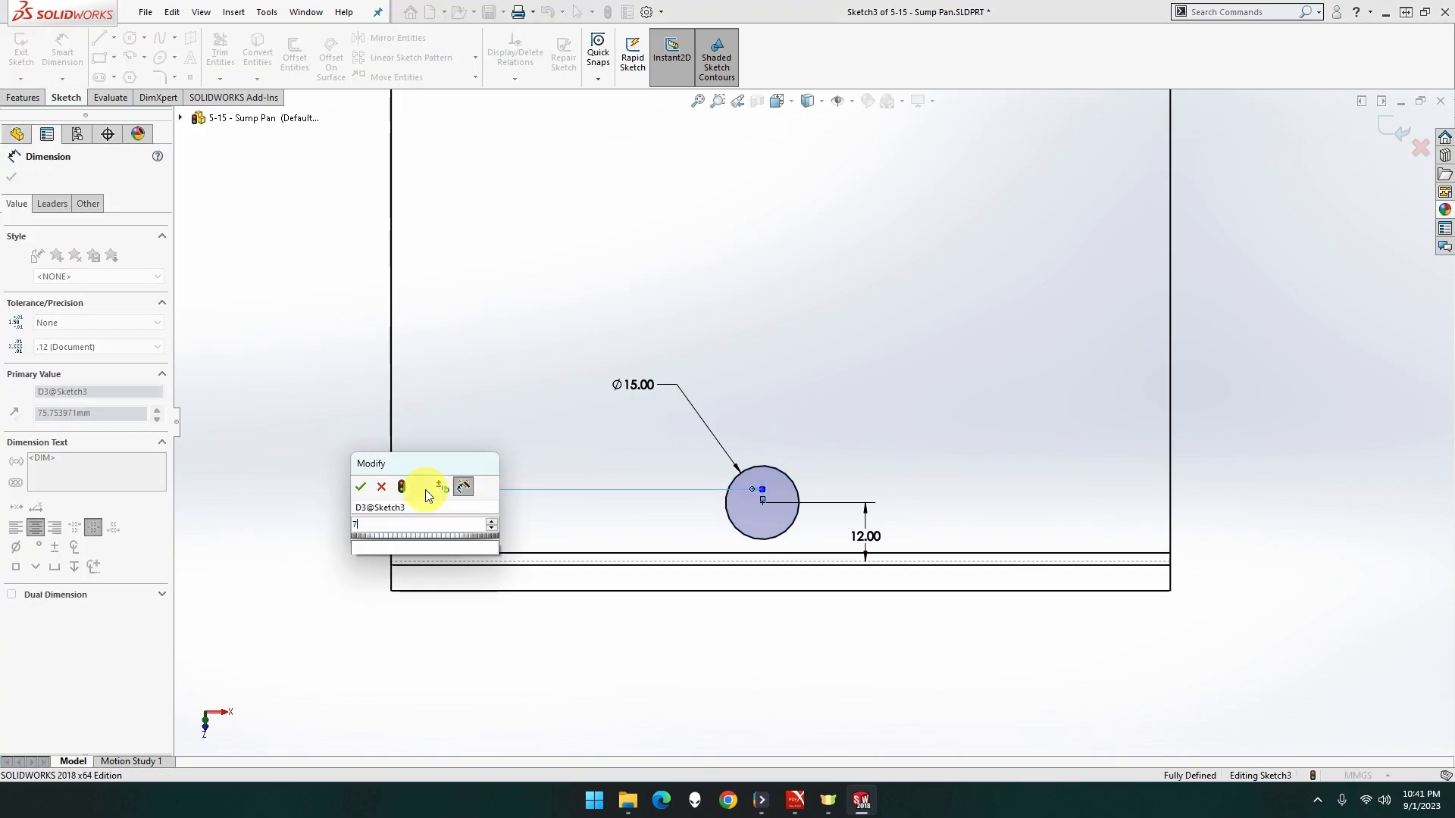
key(Return)
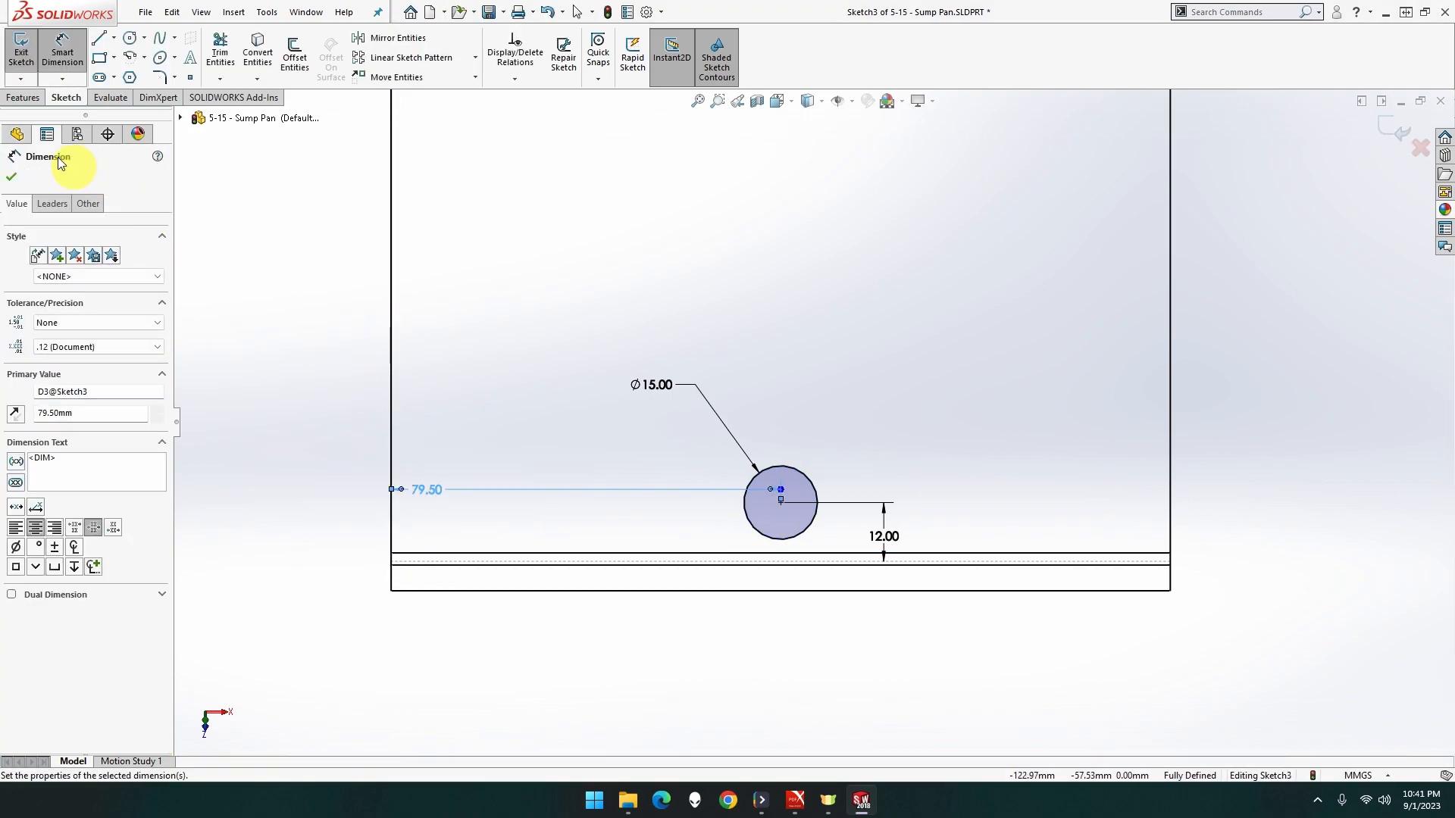
- Cut the 15 mm circle through the sump pan with a Through All extruded cut
click(23, 99)
click(224, 55)
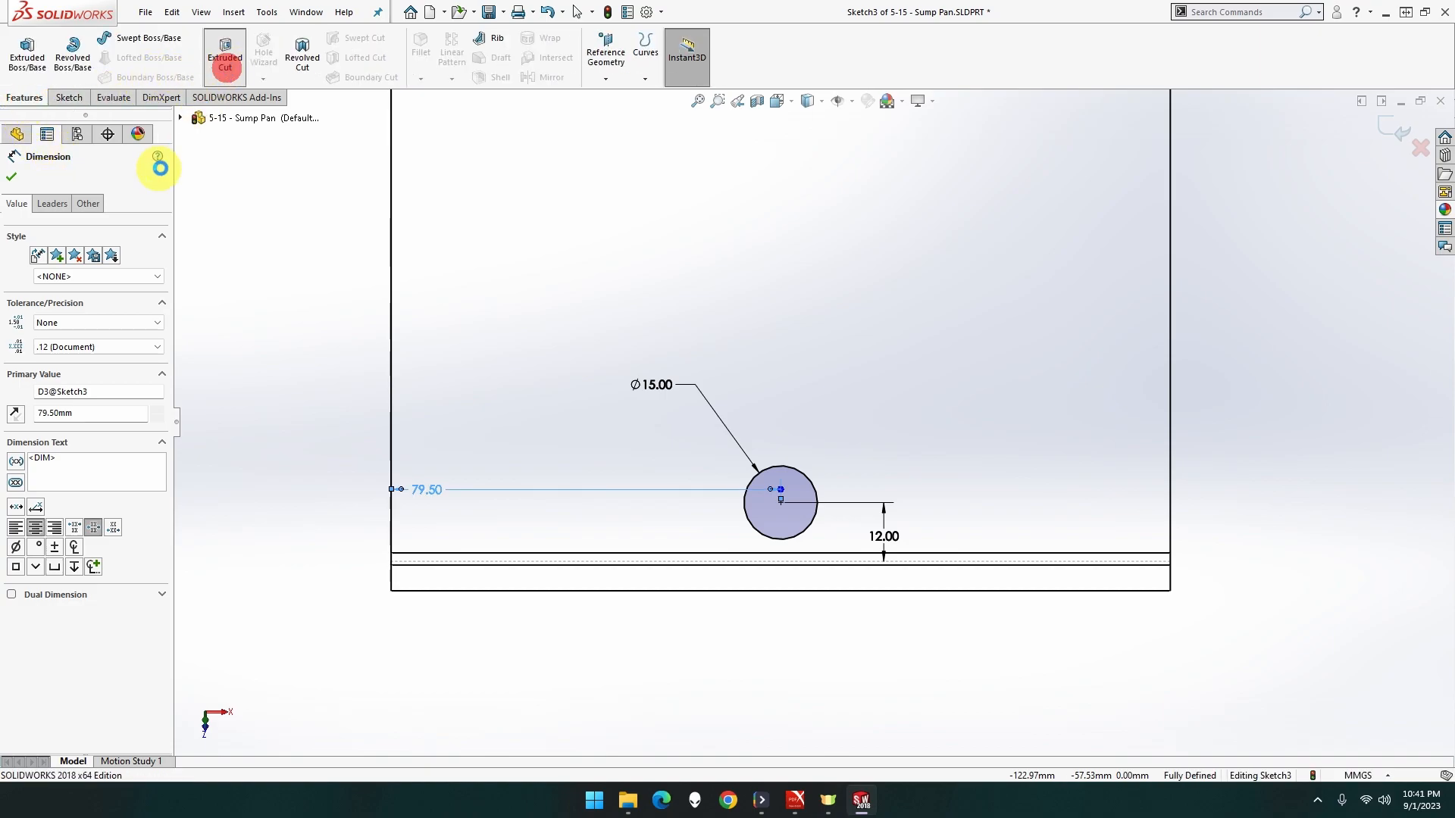
click(76, 269)
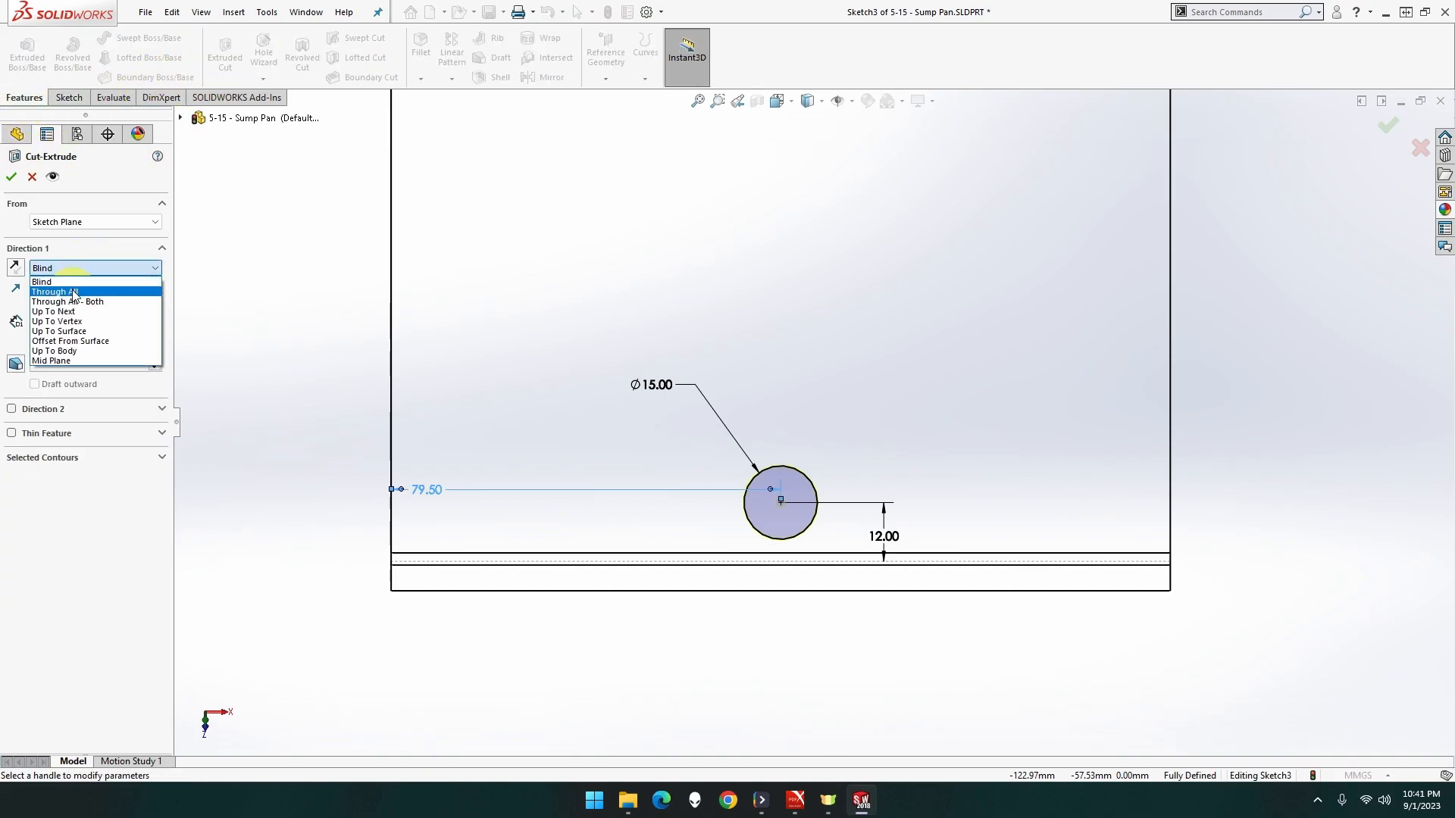
click(72, 290)
click(12, 177)
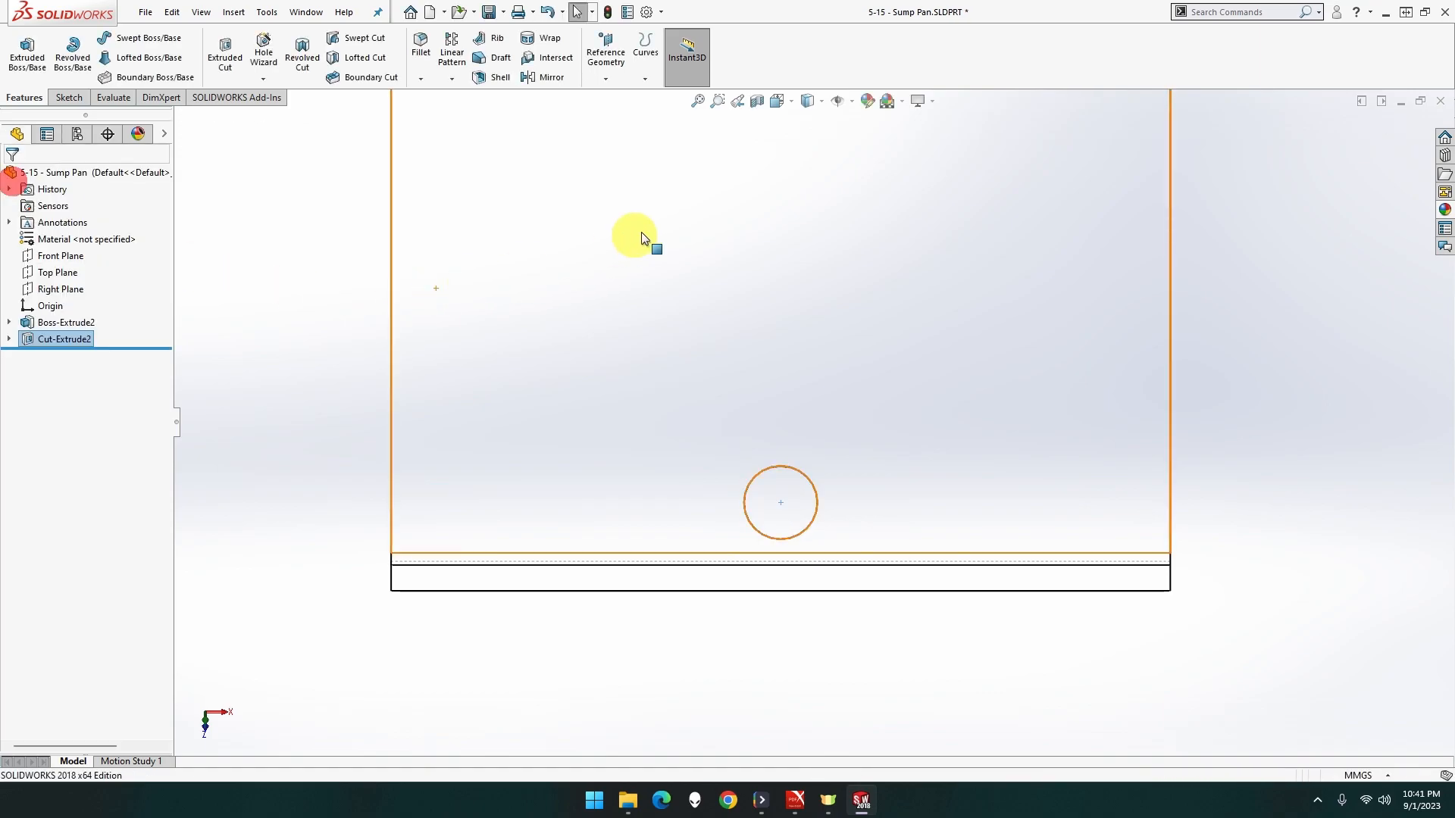
- Set the sump pan's display style back to shaded with edges
click(790, 105)
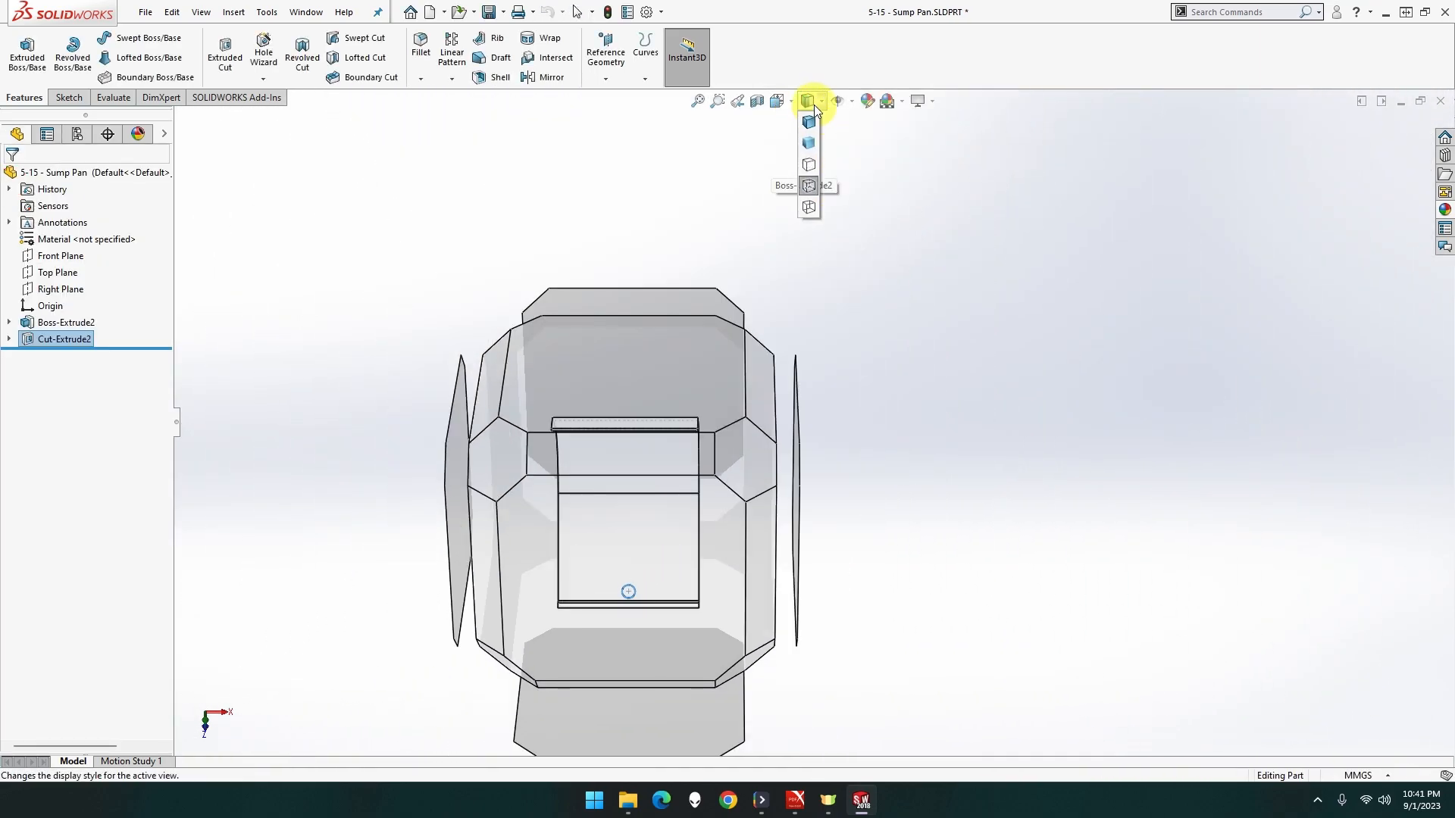
click(821, 106)
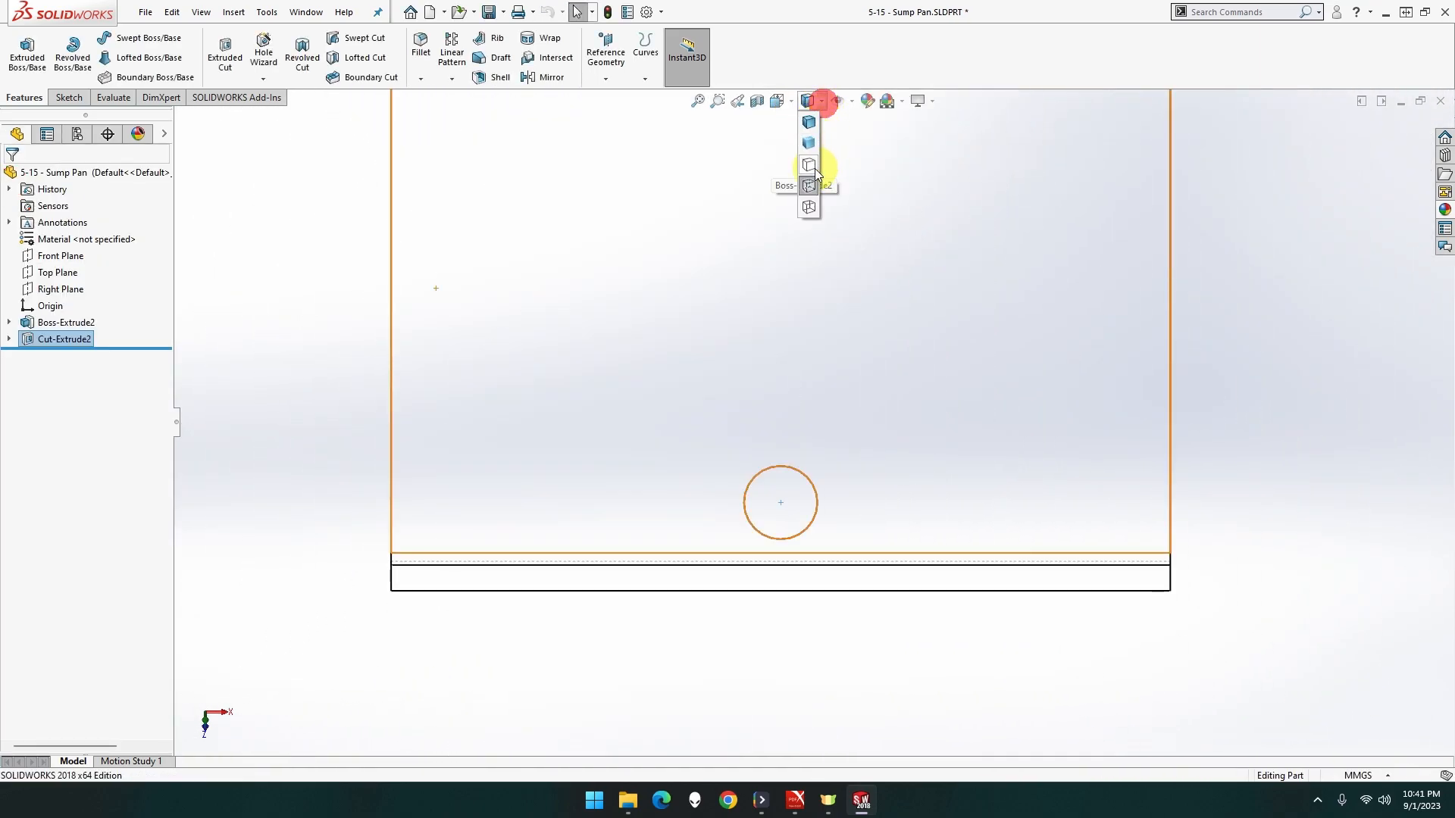
click(808, 124)
click(807, 293)
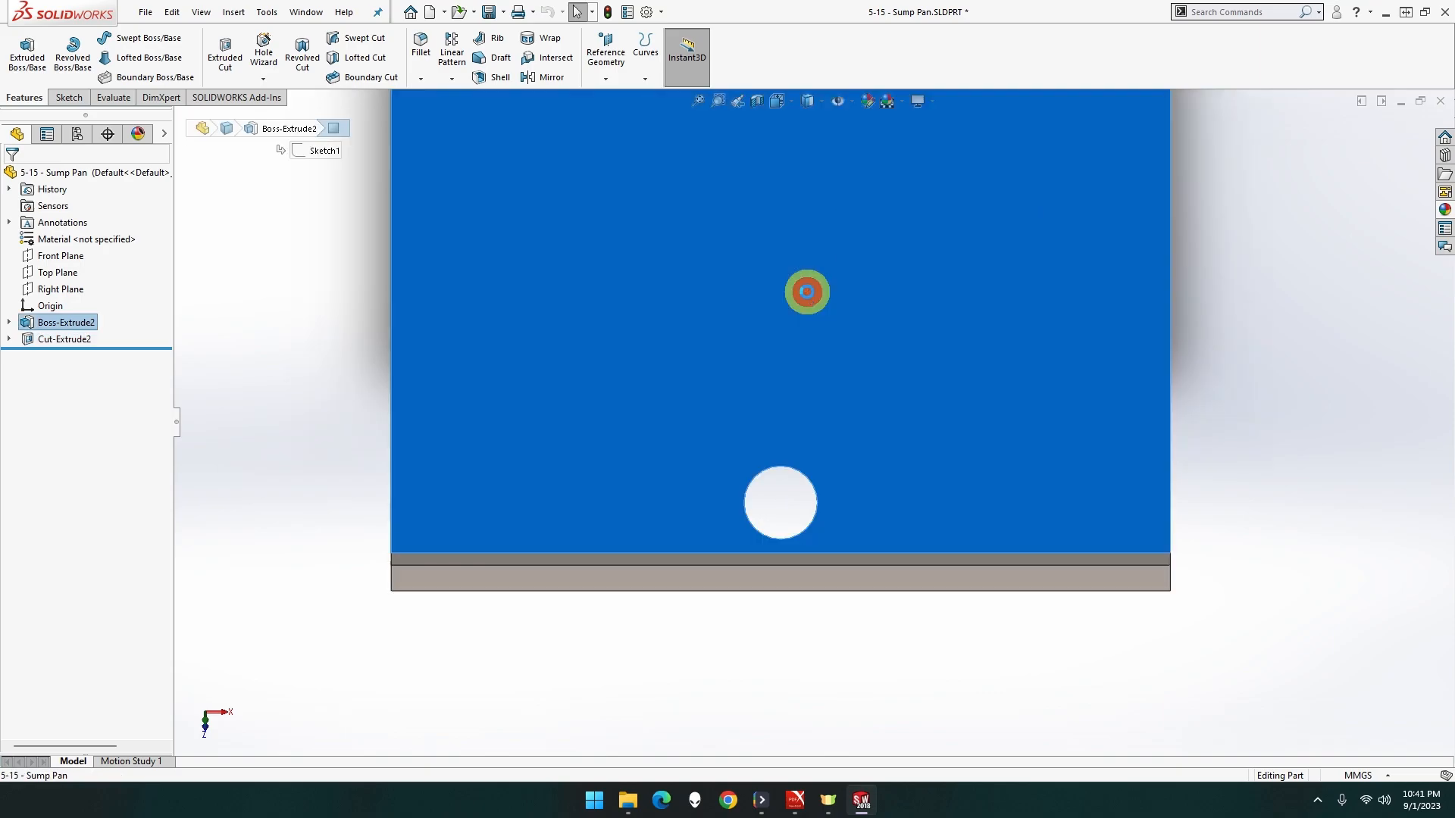
- Close the sump pan part to return to the crankcase assembly and rebuild it
click(1440, 100)
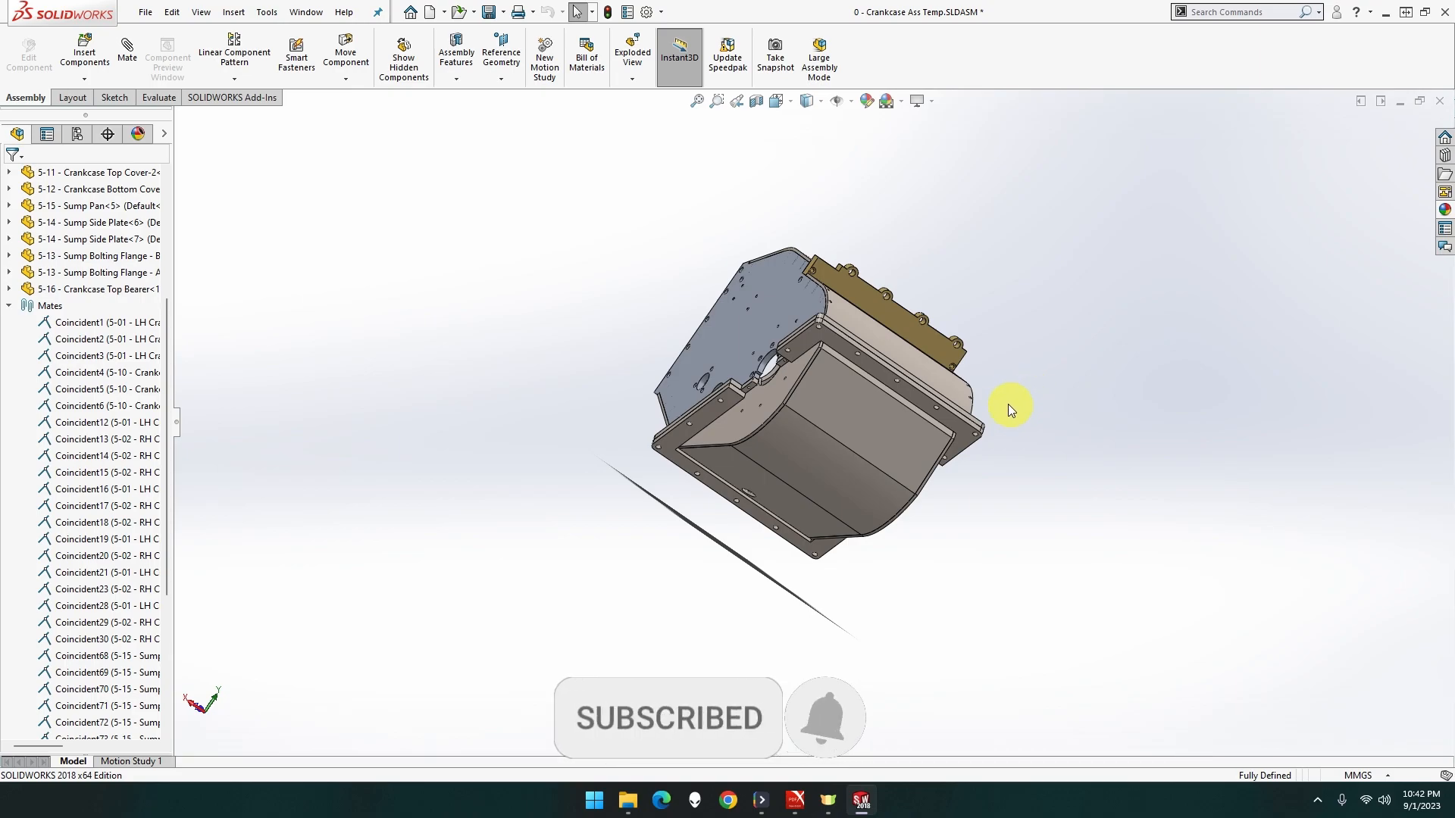
click(607, 11)
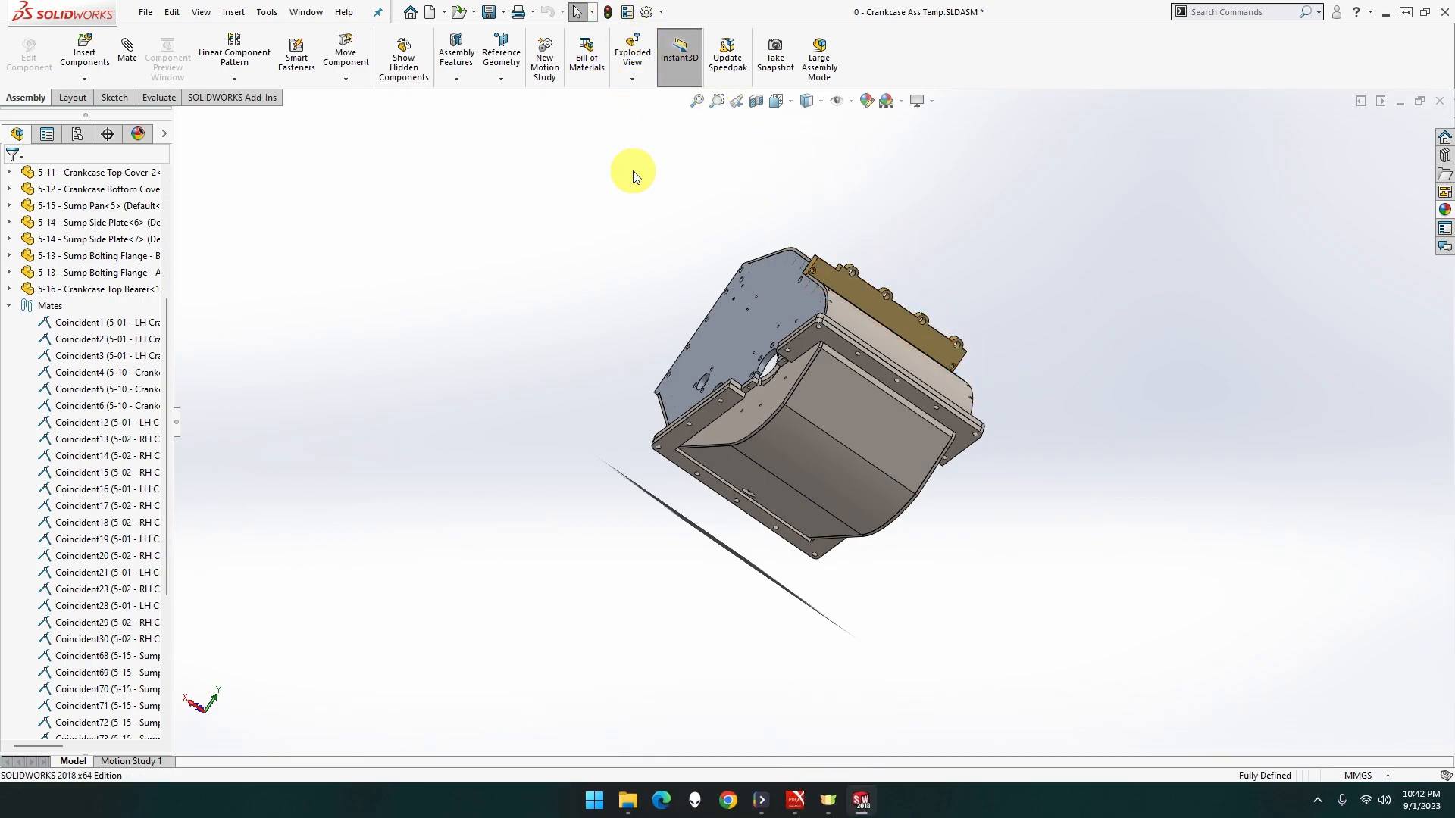
- Insert the 5-17 Sump Oil Drain Bush into the crankcase assembly, placing it beside the sump pan near the drain hole
middle_drag(683, 333, 788, 286)
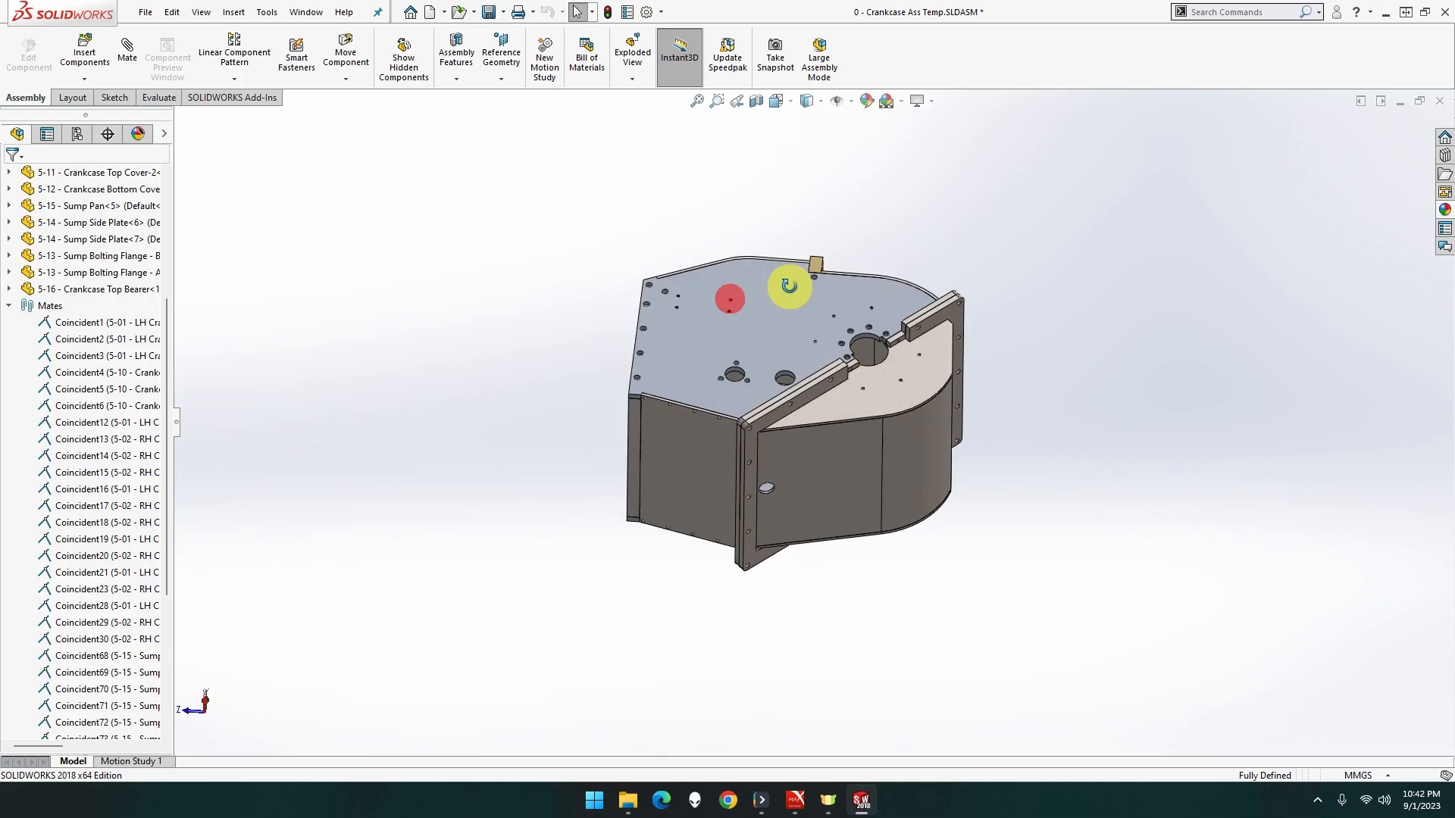
scroll(789, 430, down, 2)
scroll(788, 447, down, 2)
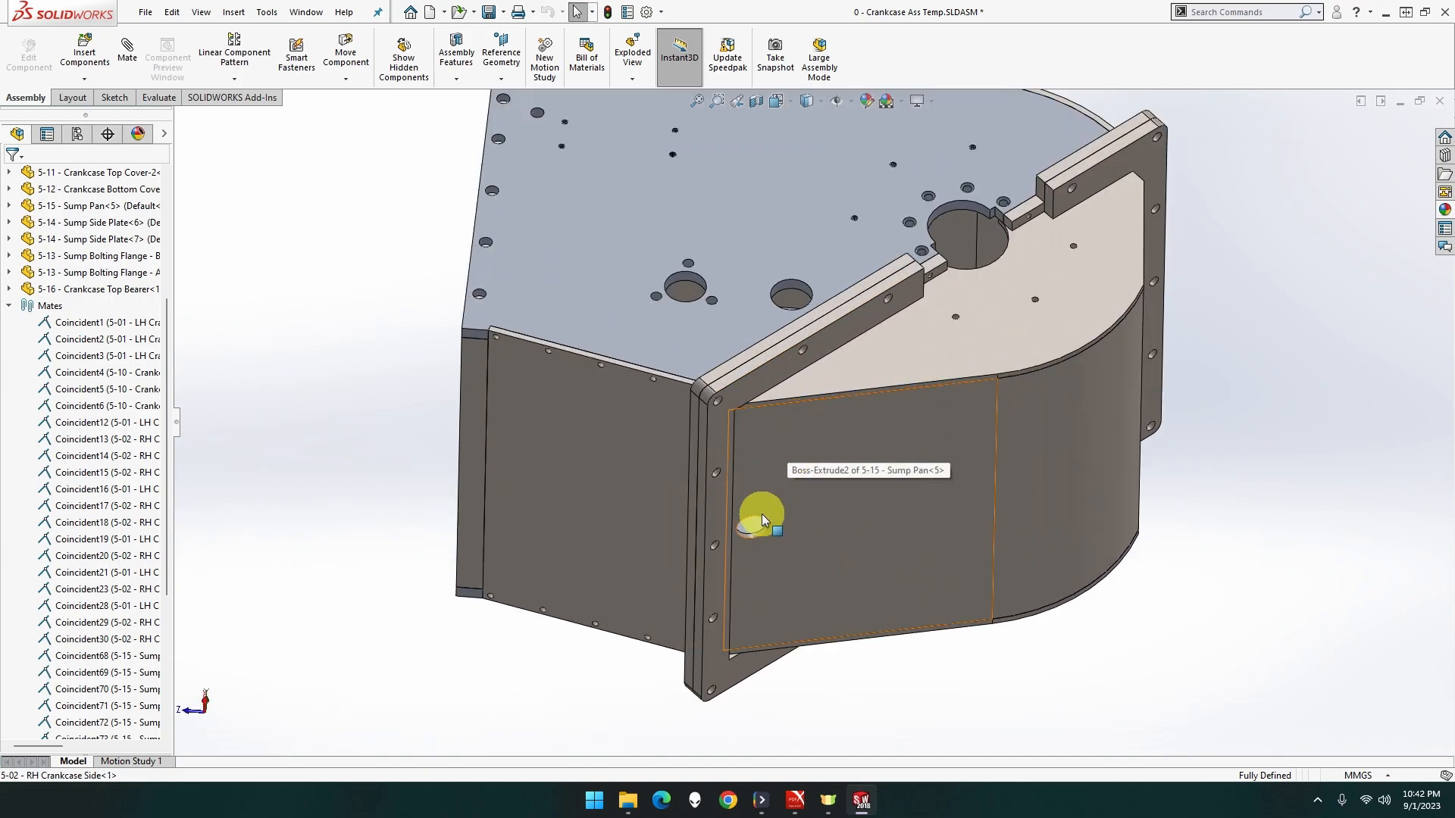
scroll(761, 513, down, 2)
click(84, 53)
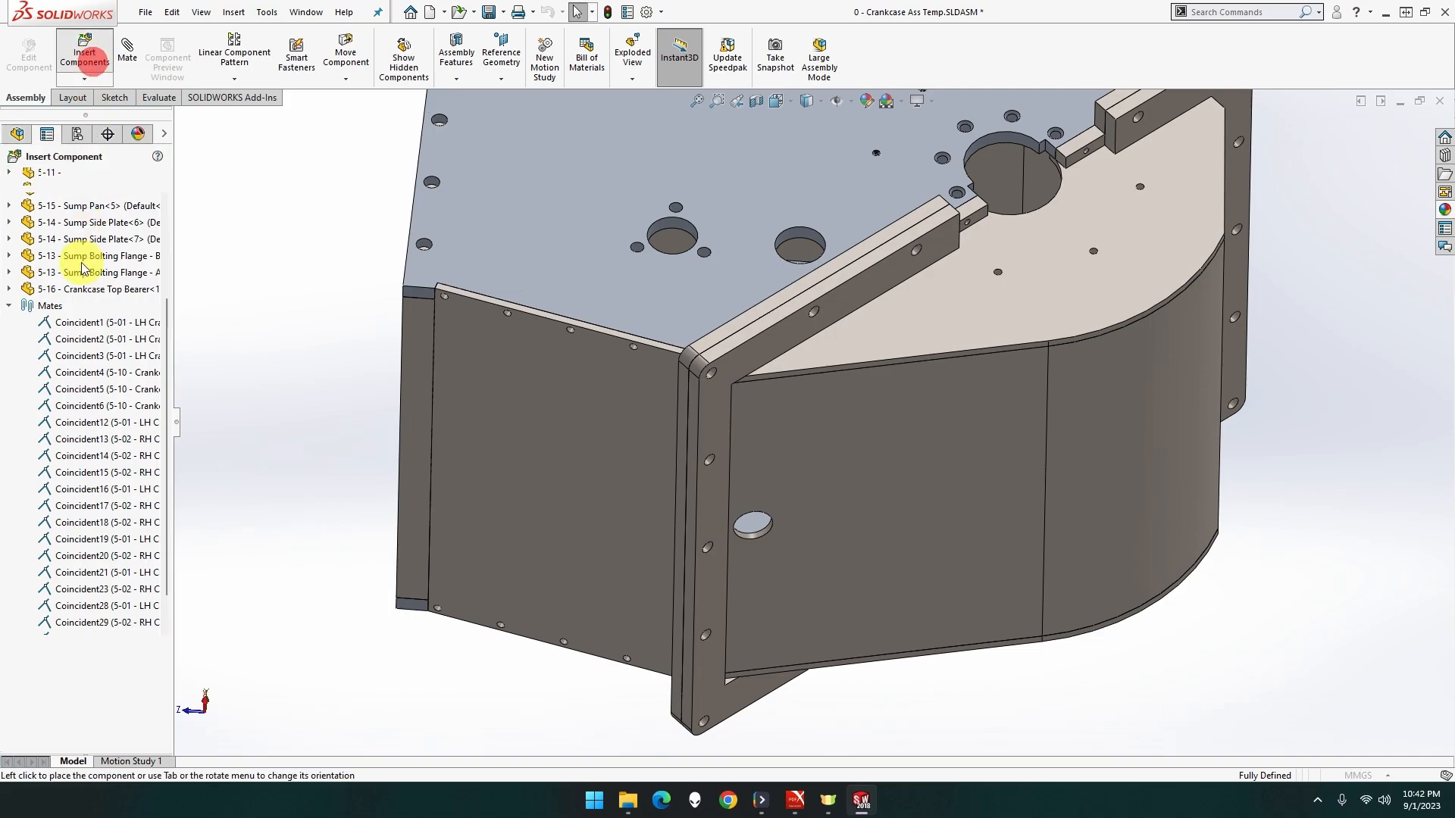
click(76, 348)
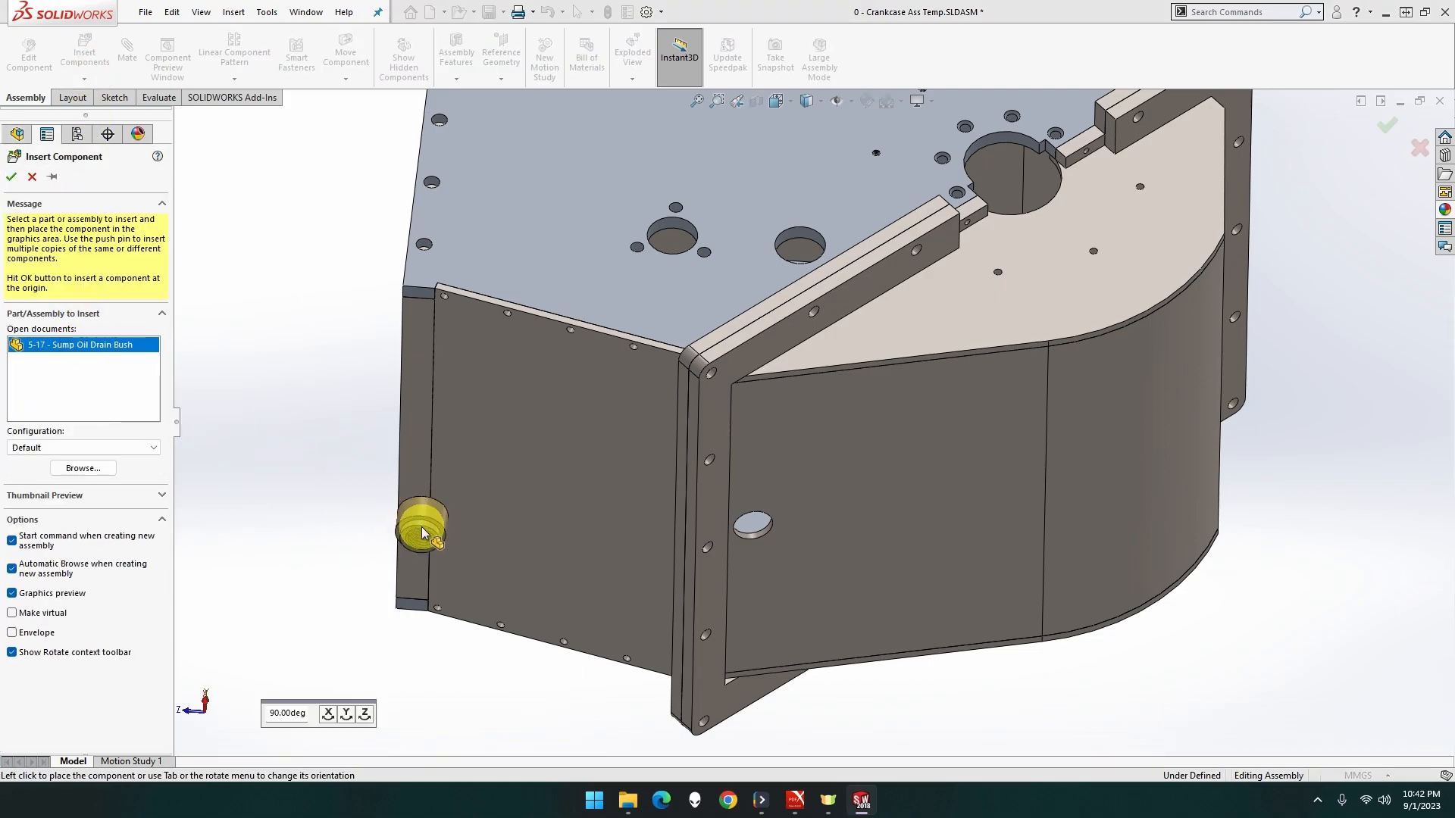
click(831, 703)
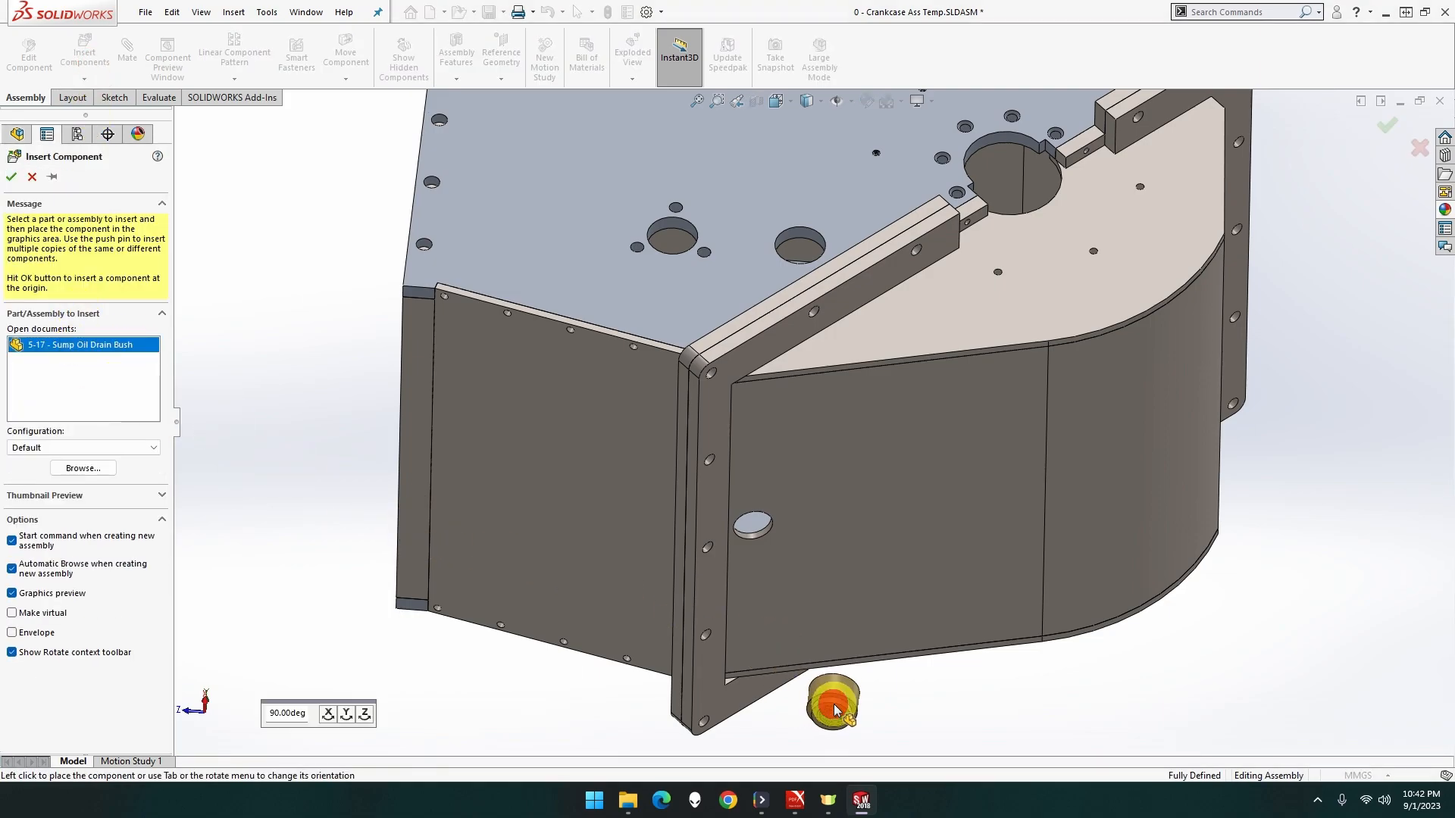
- Add a coincident mate between the sump pan's flat outer face and the drain bush's circular shoulder edge, with the alignment flipped
scroll(880, 705, down, 6)
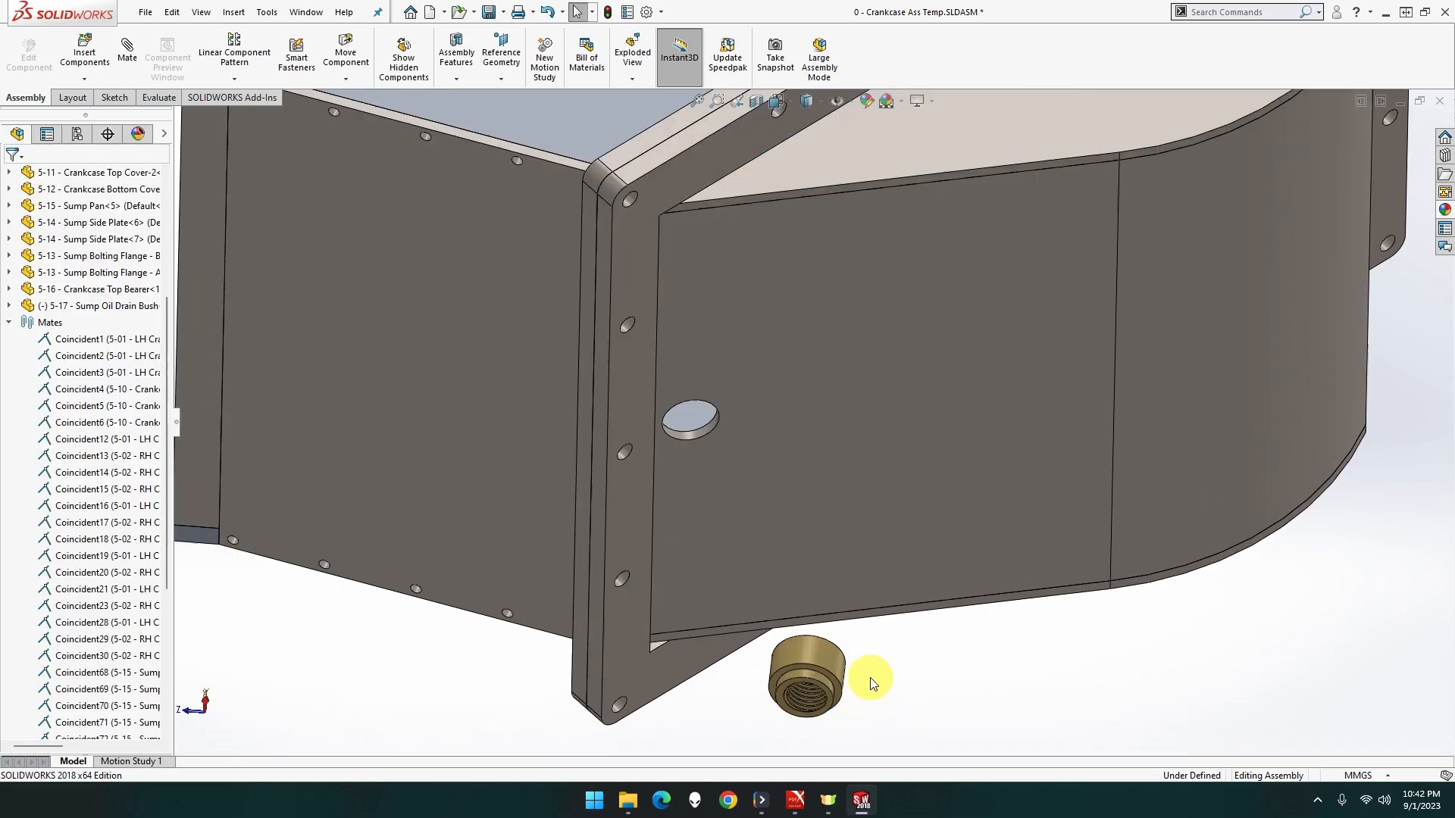
click(127, 53)
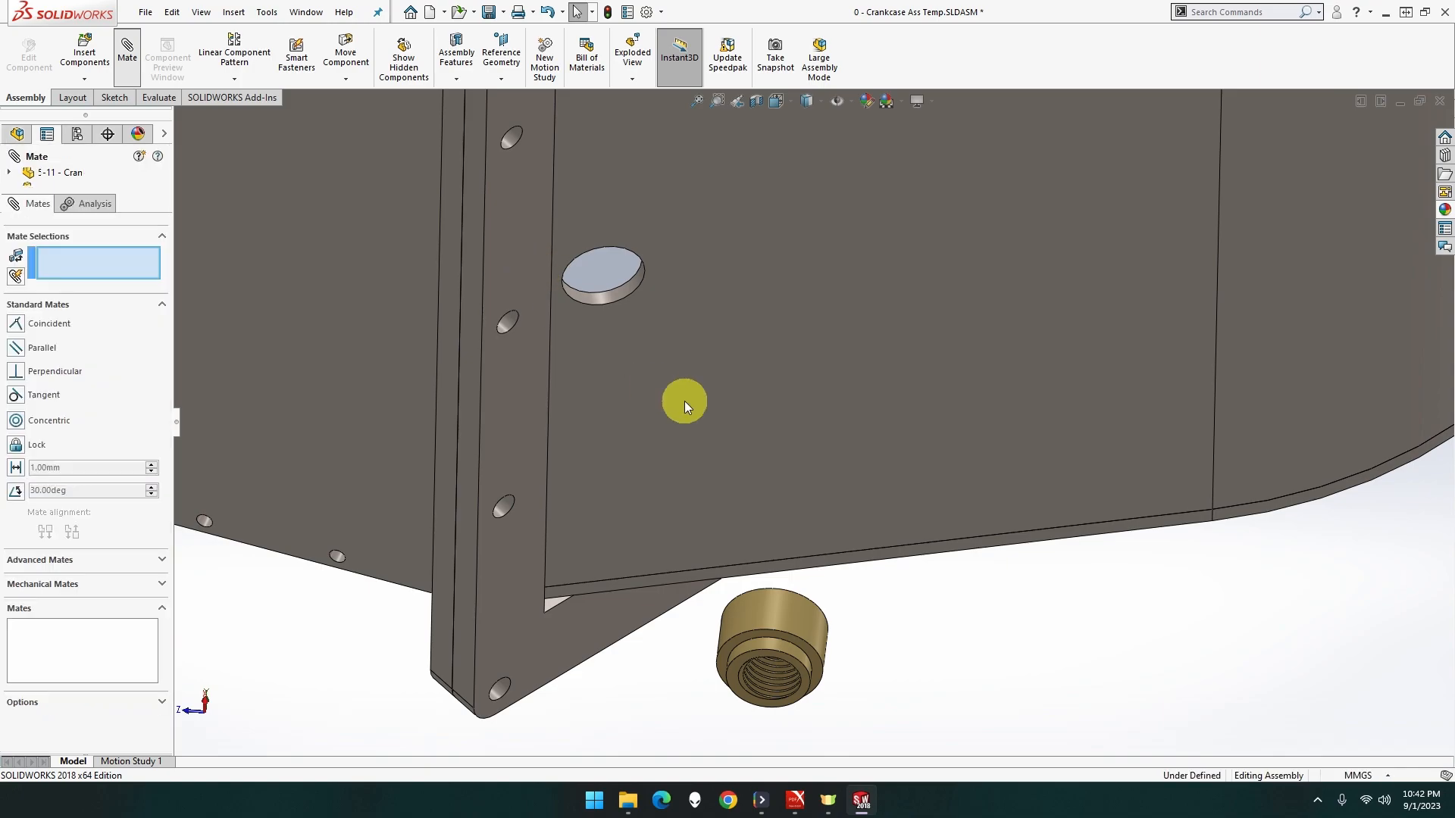
click(684, 402)
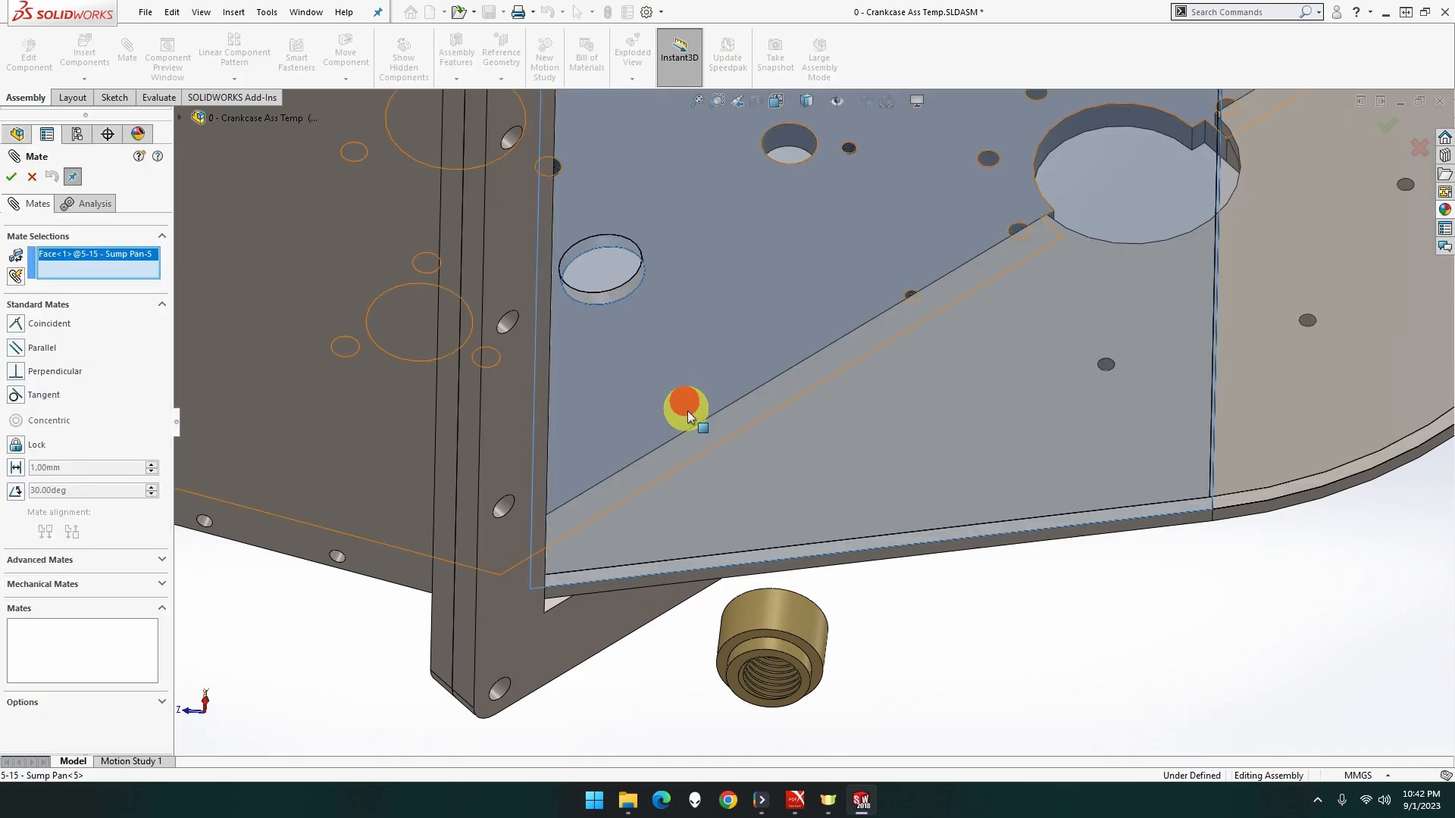
click(779, 635)
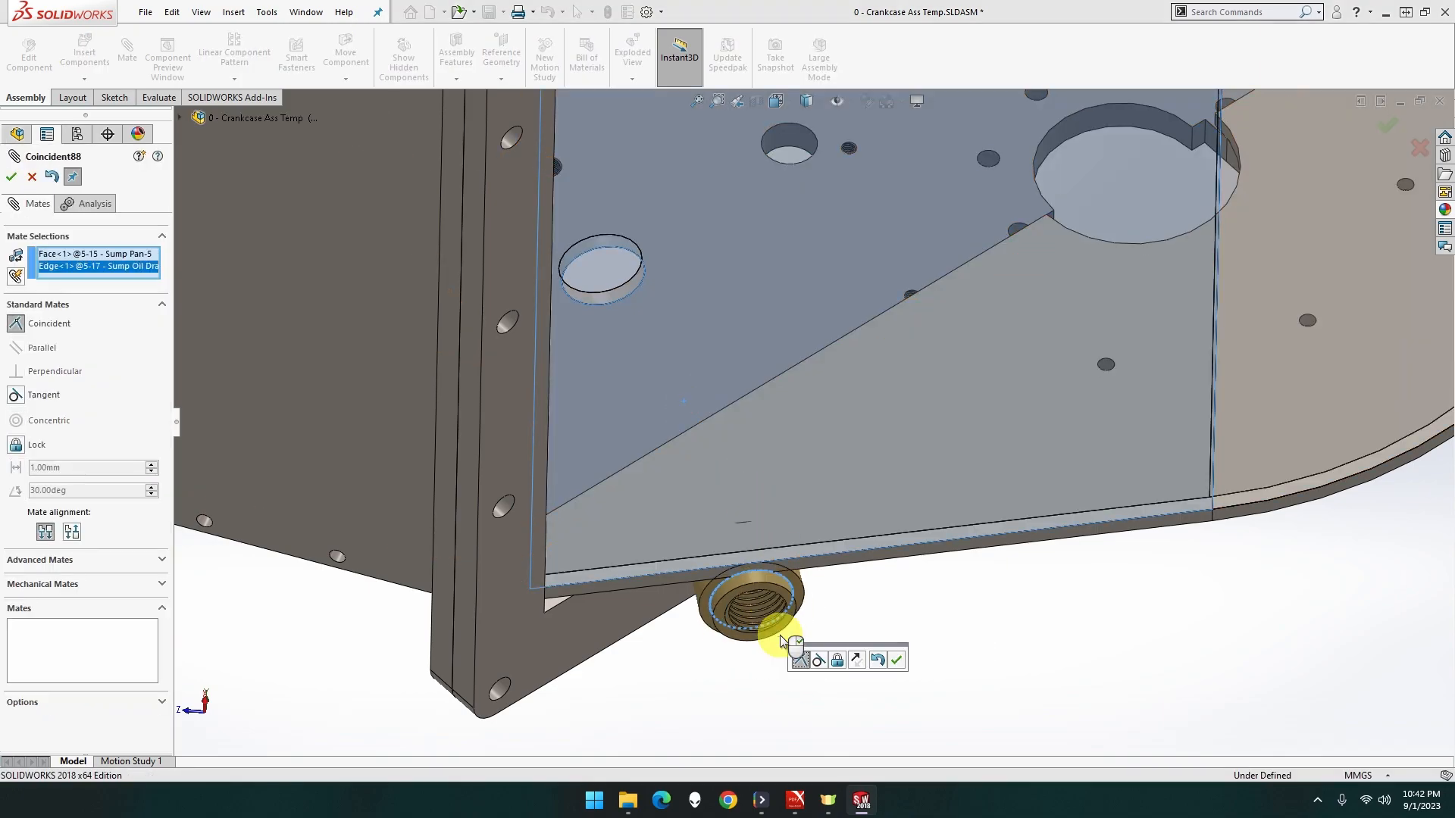
click(856, 661)
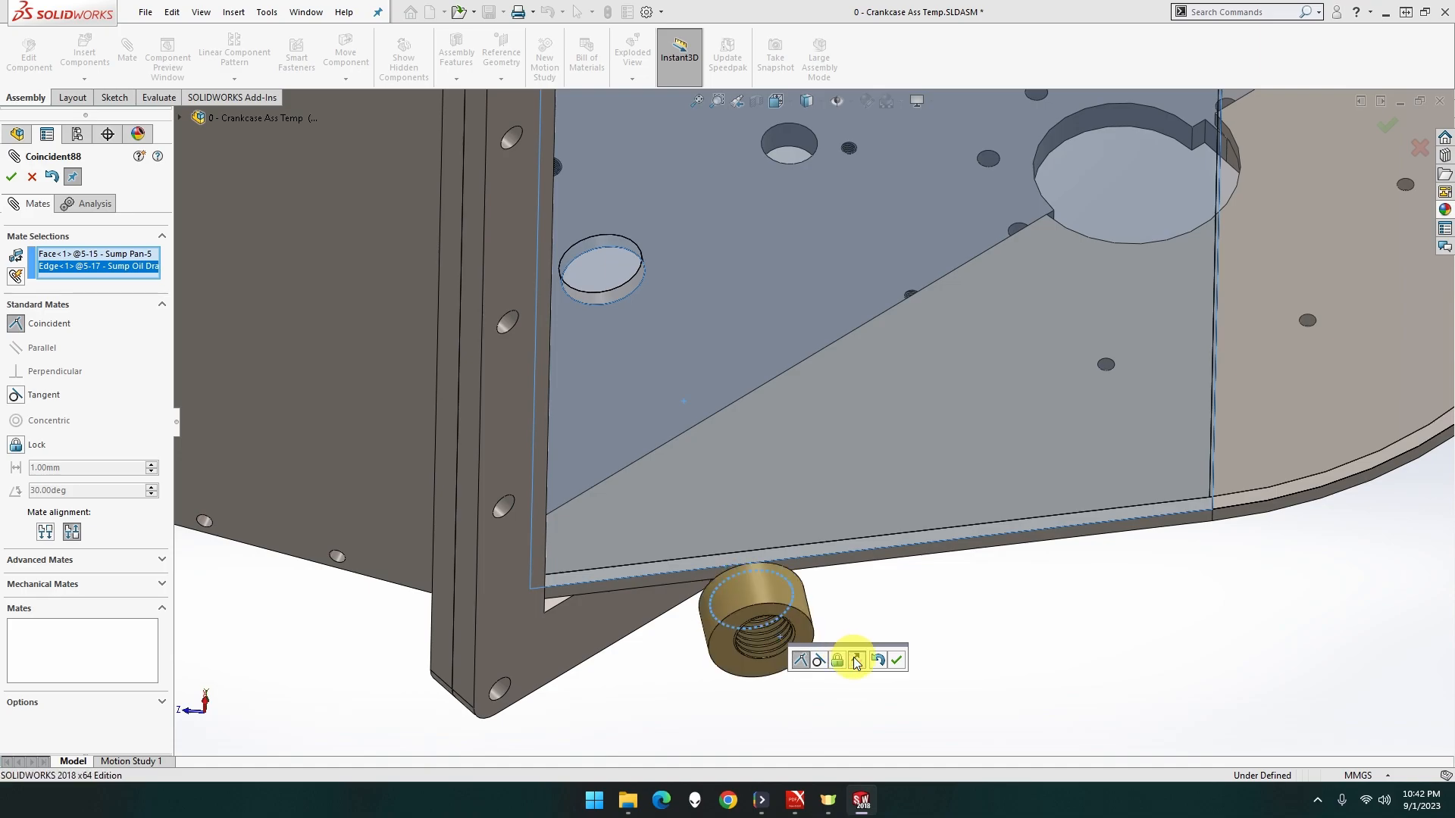
click(897, 660)
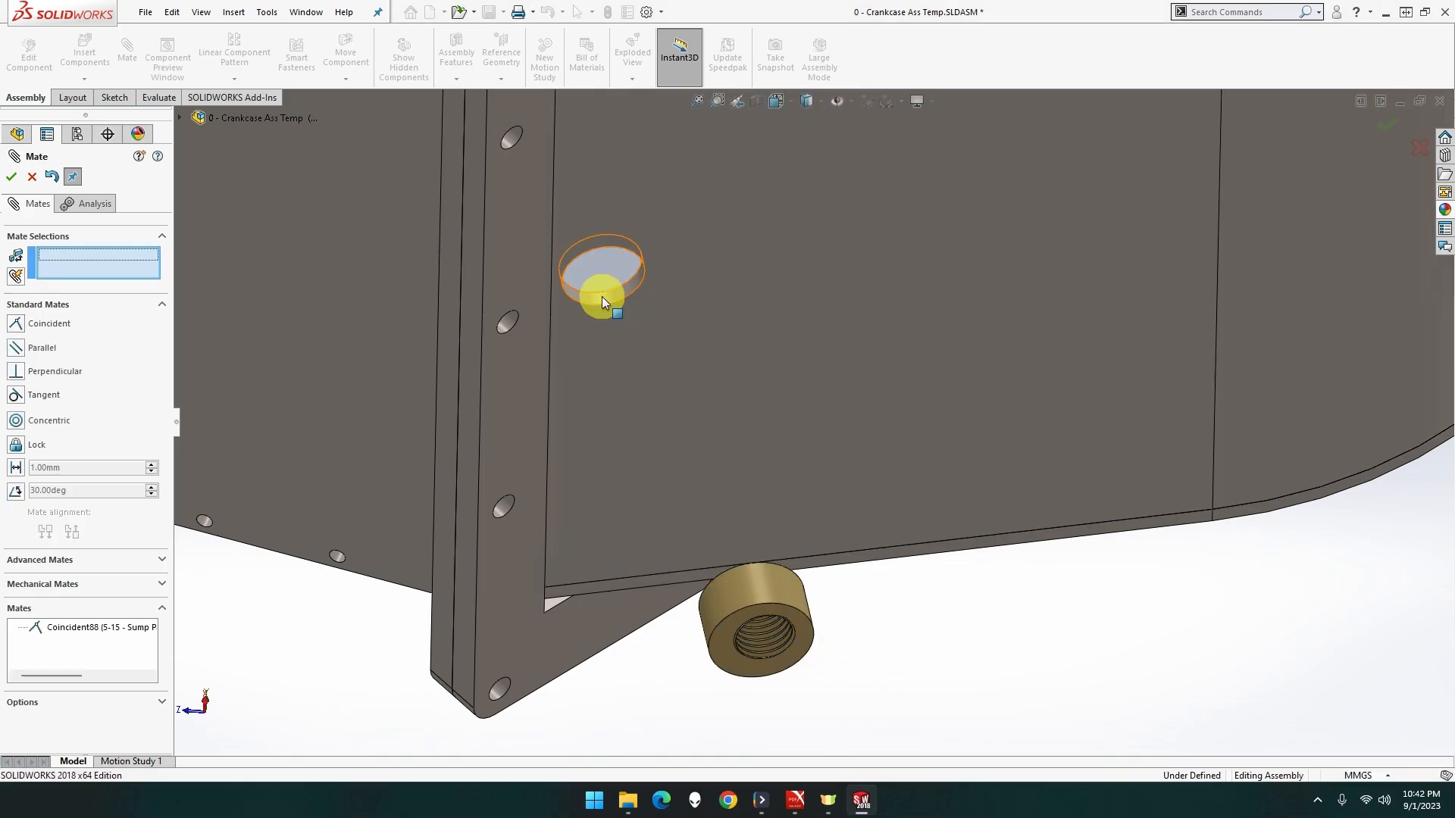
- Add a concentric mate between the sump pan's drain hole and the drain bush's smaller cylindrical spigot, and finish mating
click(602, 295)
middle_drag(618, 443, 715, 438)
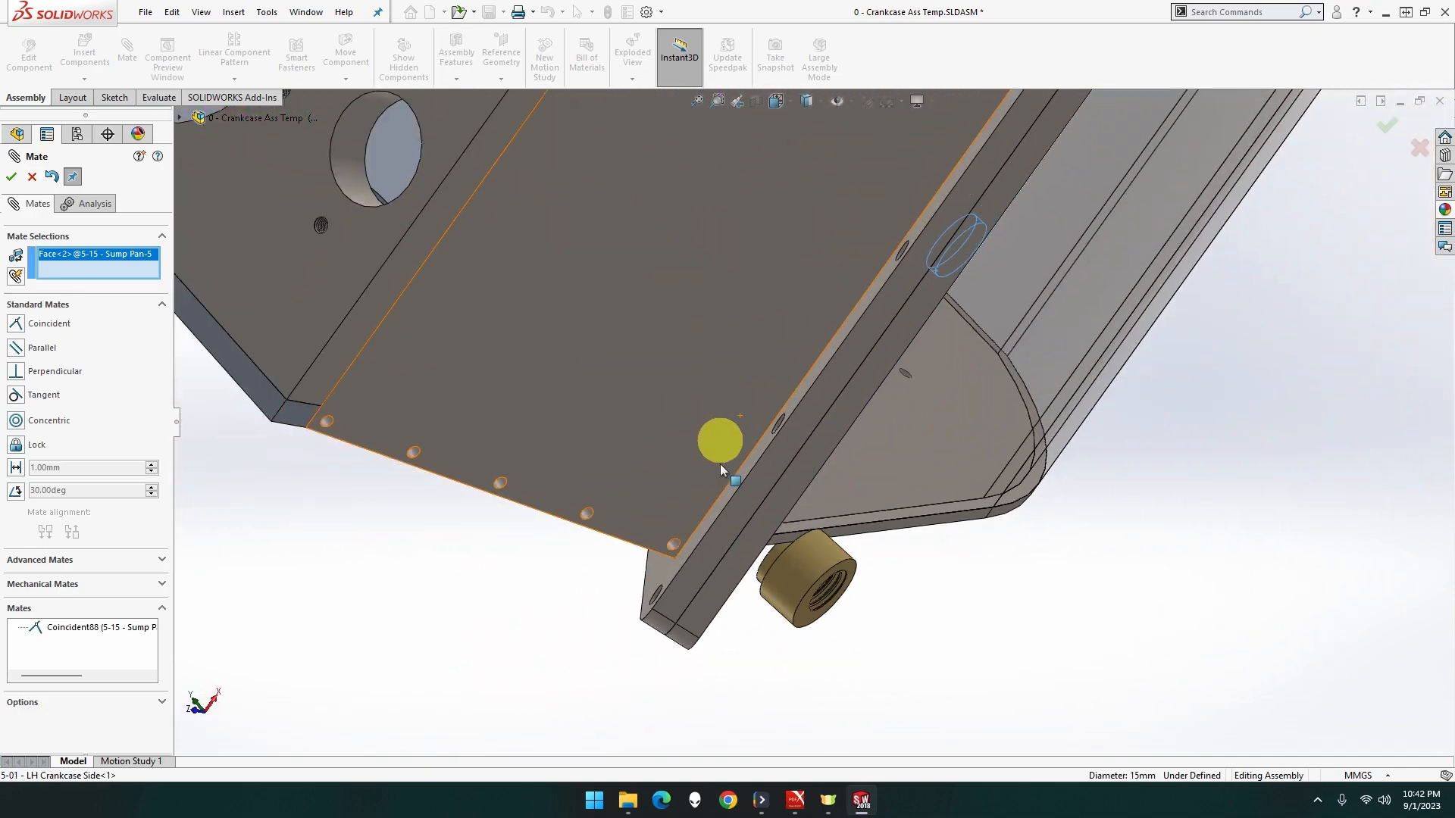
click(769, 564)
middle_drag(763, 564, 425, 332)
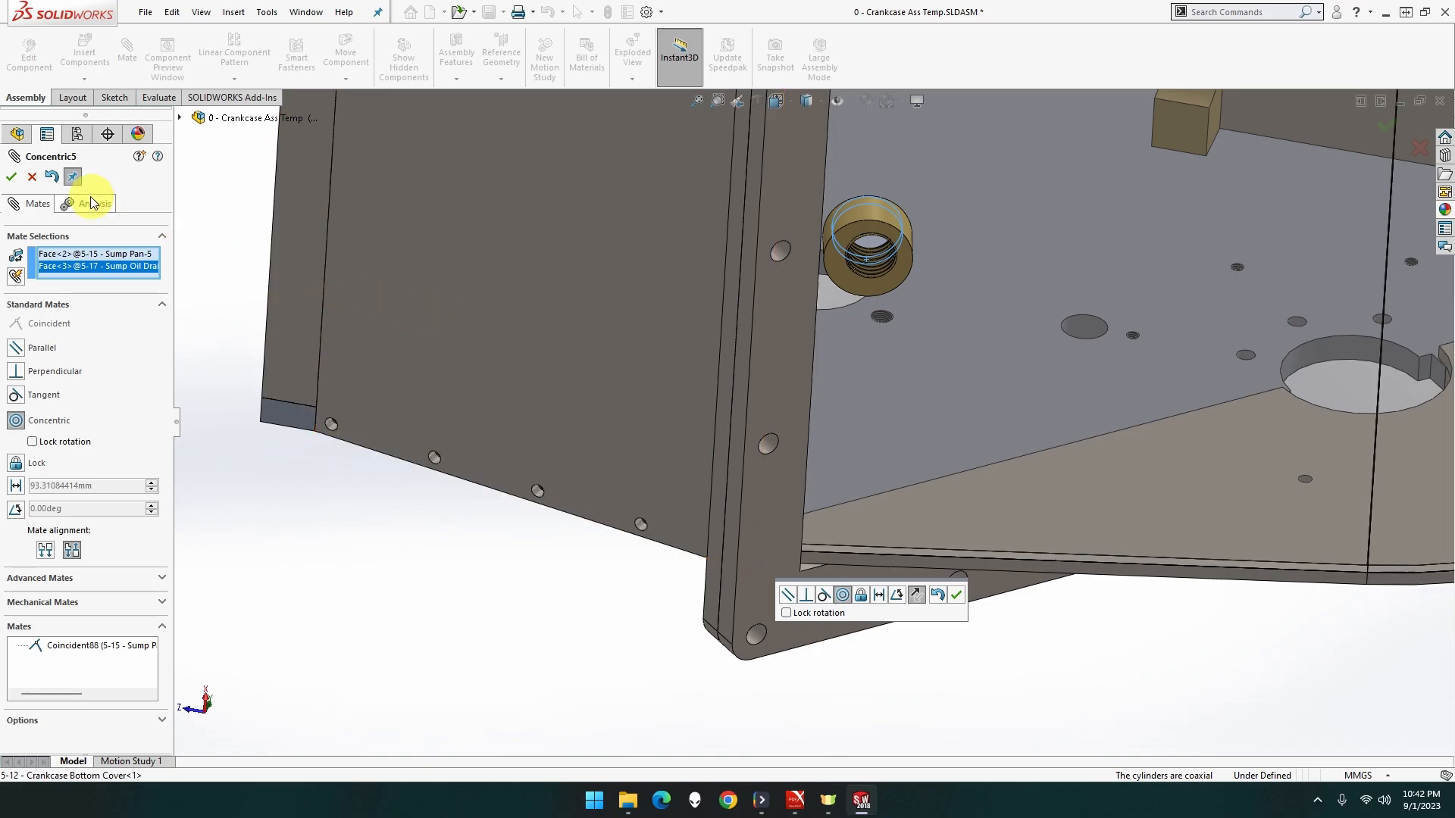
click(10, 176)
middle_drag(692, 344, 685, 465)
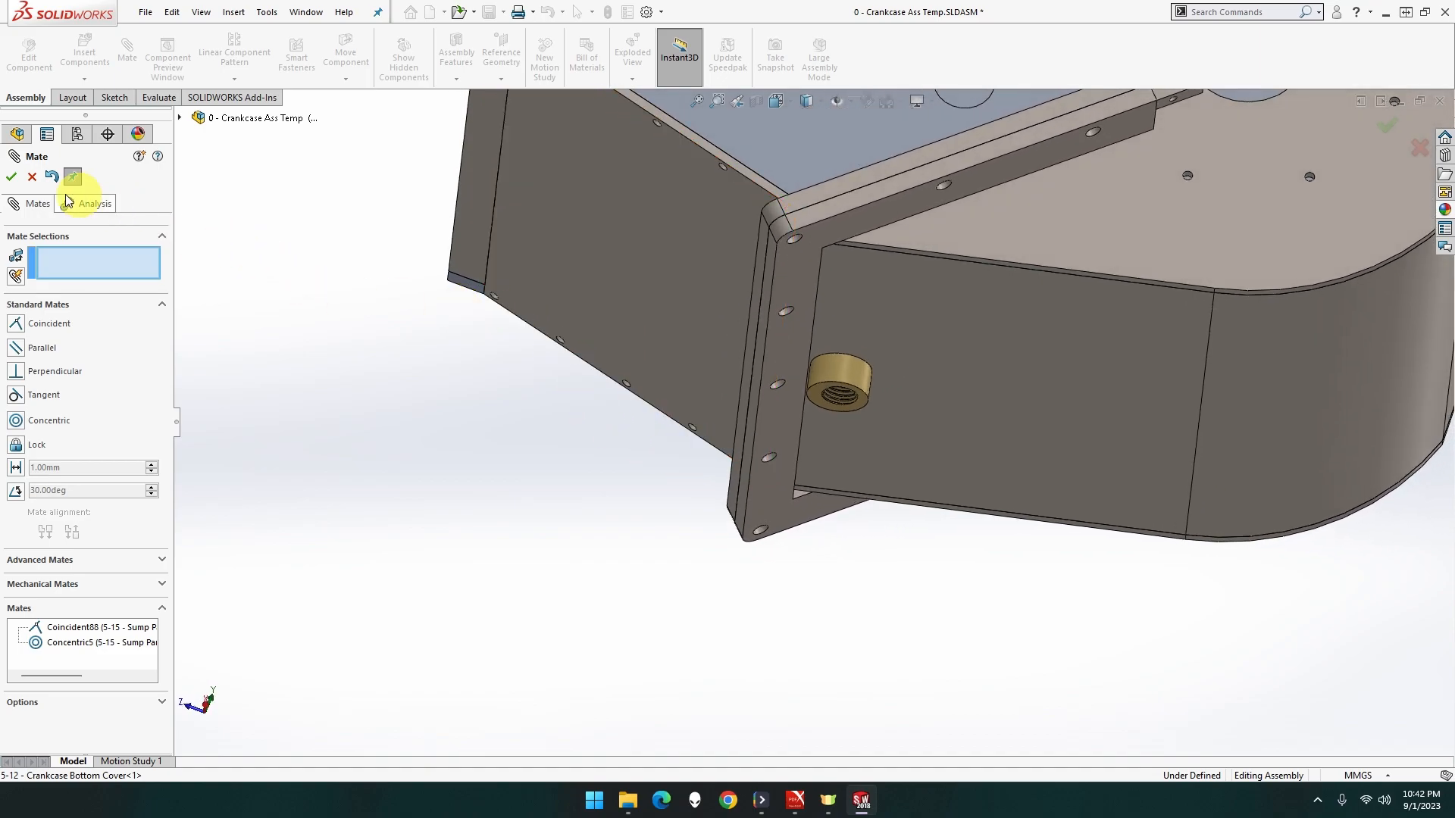
click(11, 180)
- Switch to the open 5-17 Sump Oil Drain Bush part
key(ctrl+Tab)
click(425, 279)
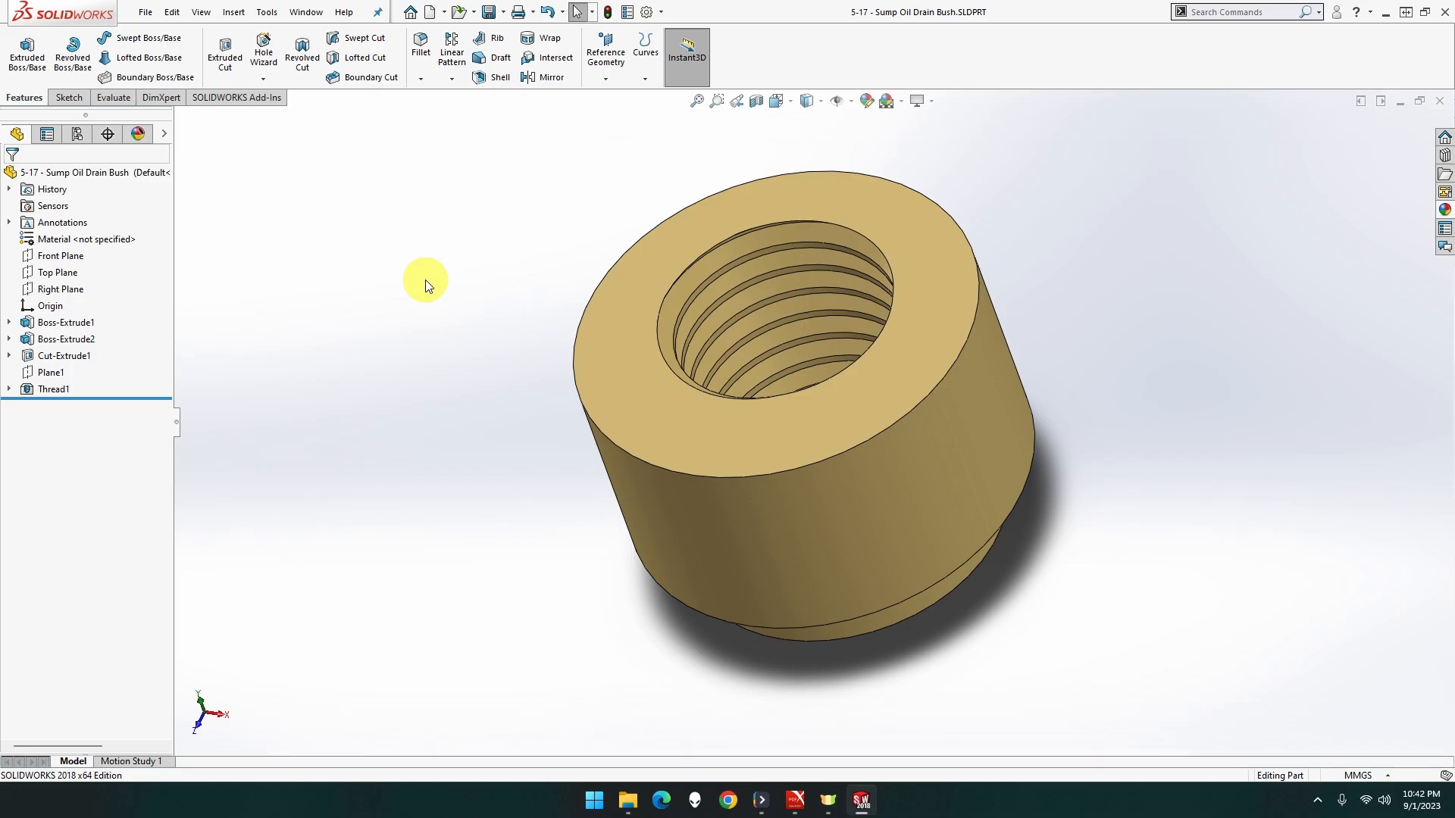